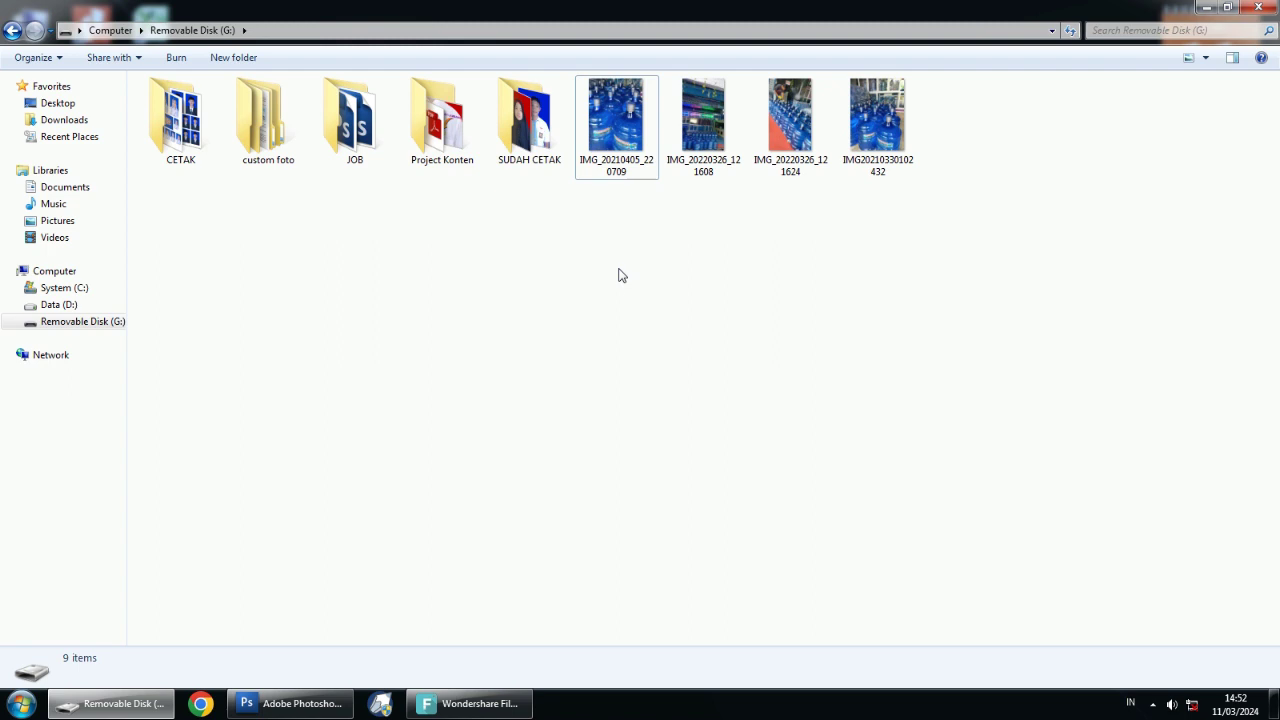
Look over the four water-bottle photos on Removable Disk (G:)
click(614, 281)
click(651, 257)
click(610, 130)
click(685, 150)
click(650, 148)
click(678, 148)
click(634, 137)
click(700, 148)
click(790, 140)
click(875, 145)
drag(906, 254, 630, 100)
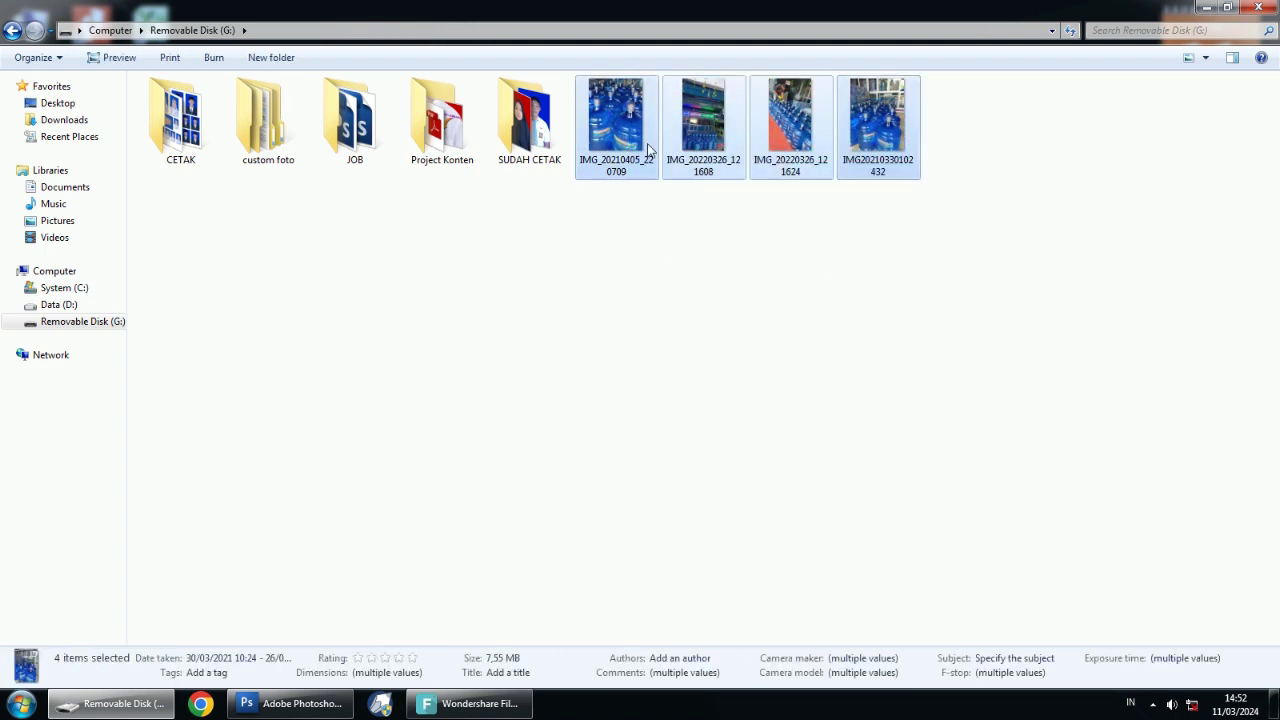
click(618, 233)
drag(917, 268, 609, 73)
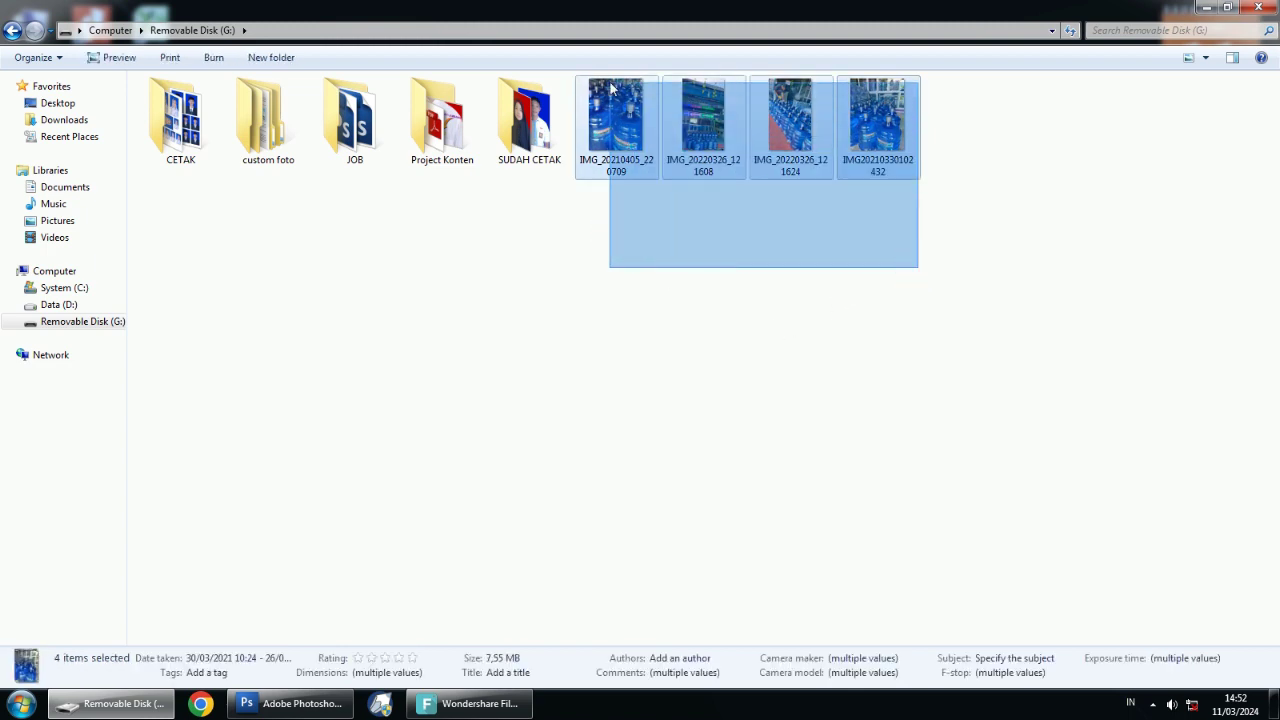
click(686, 356)
drag(923, 322, 640, 80)
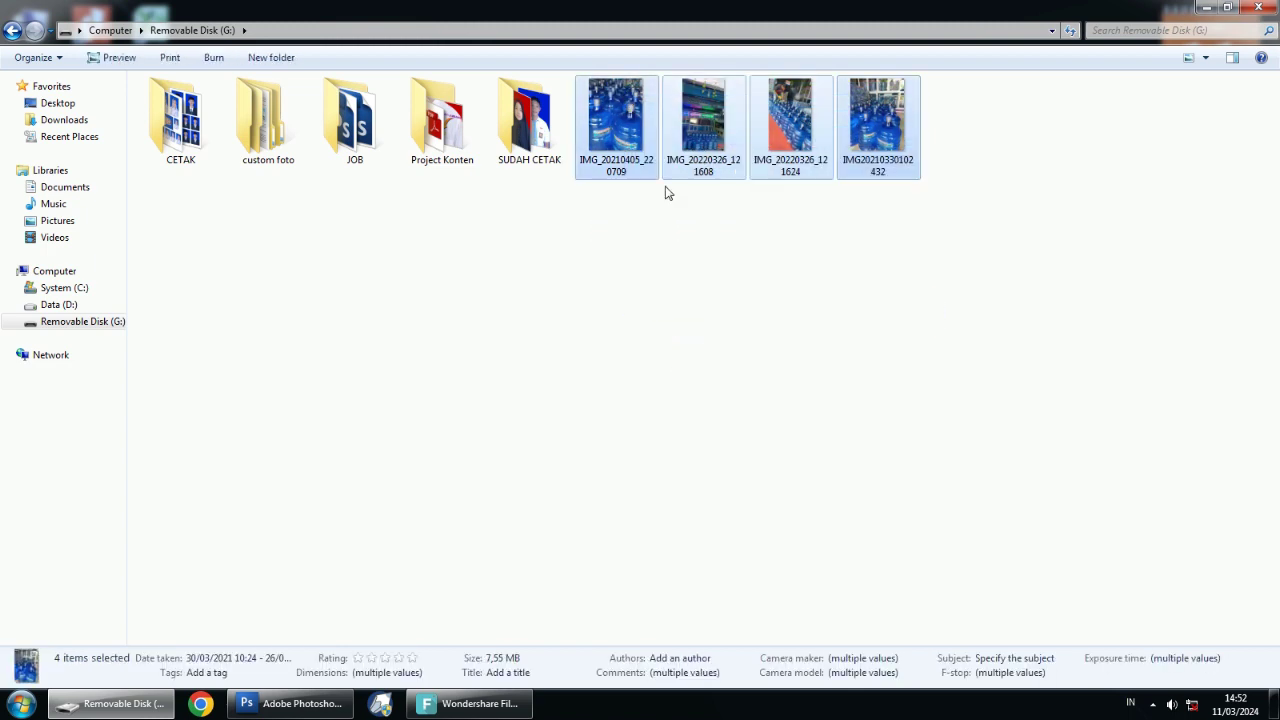
click(737, 271)
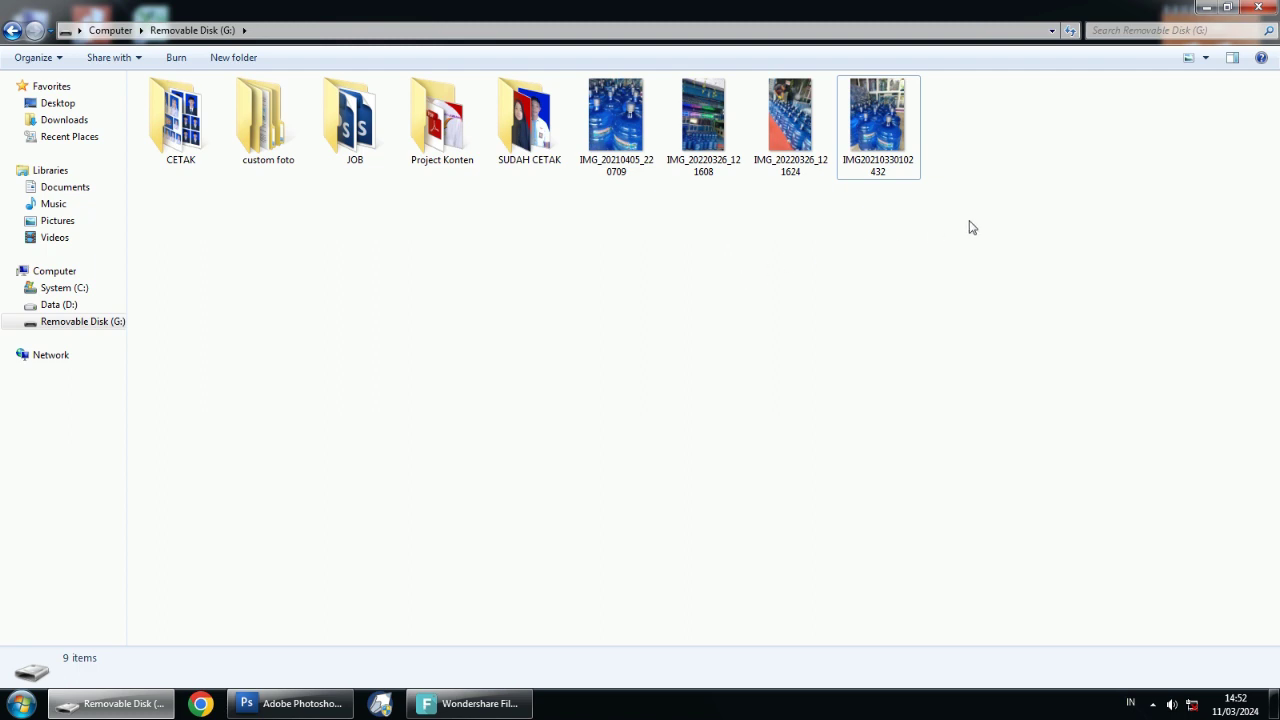
Minimize the removable disk window and switch to Adobe Photoshop
click(1206, 14)
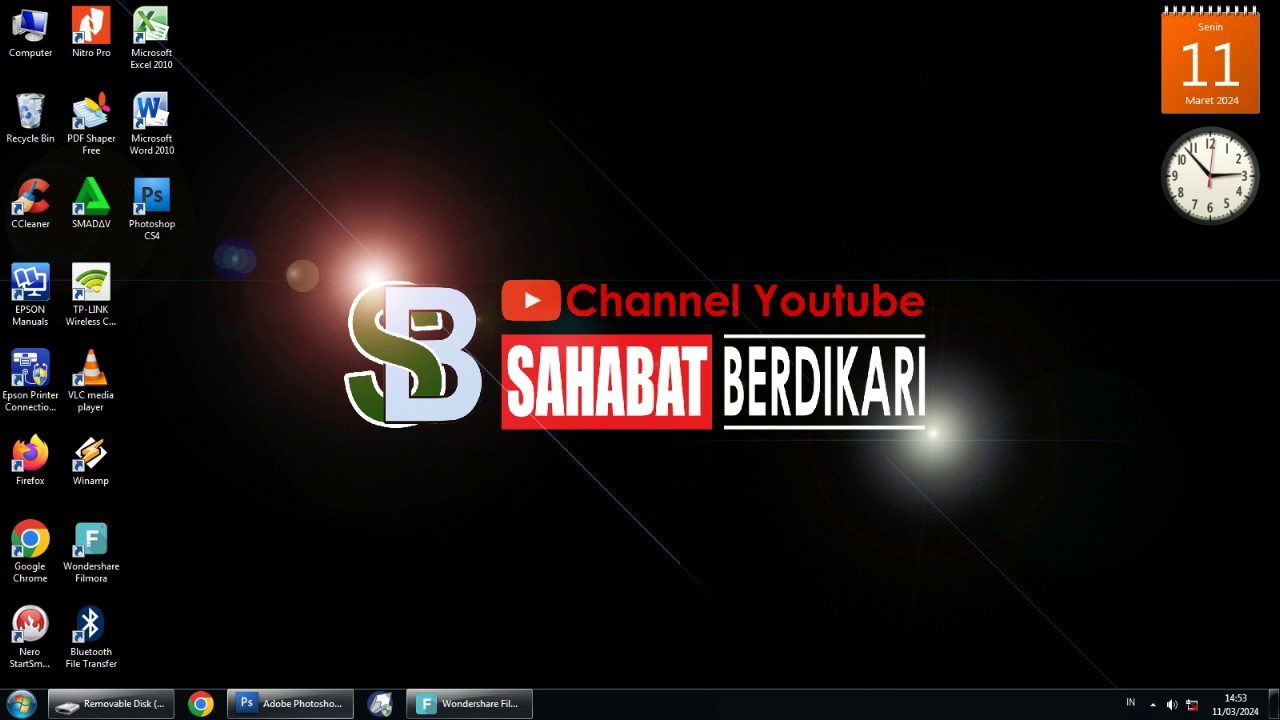
click(290, 703)
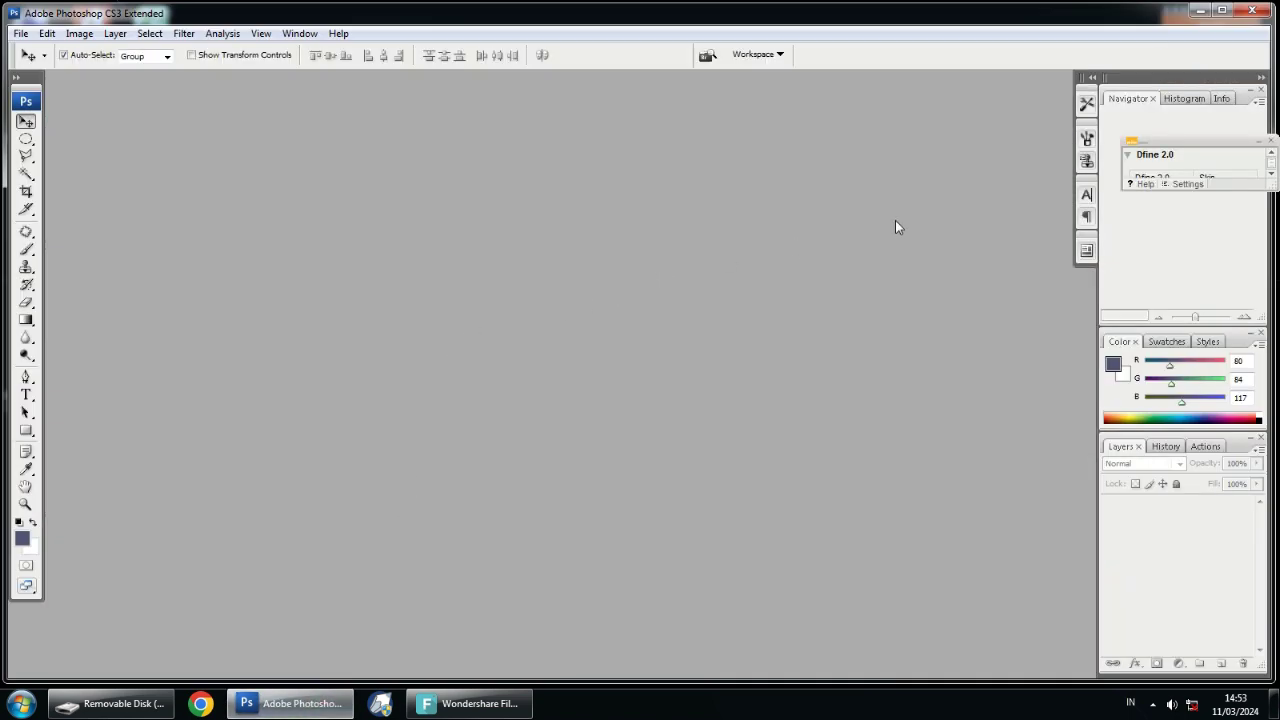
click(623, 20)
click(167, 197)
click(229, 231)
click(188, 22)
click(26, 139)
click(26, 121)
Start a new document and name it A4
key(ctrl+n)
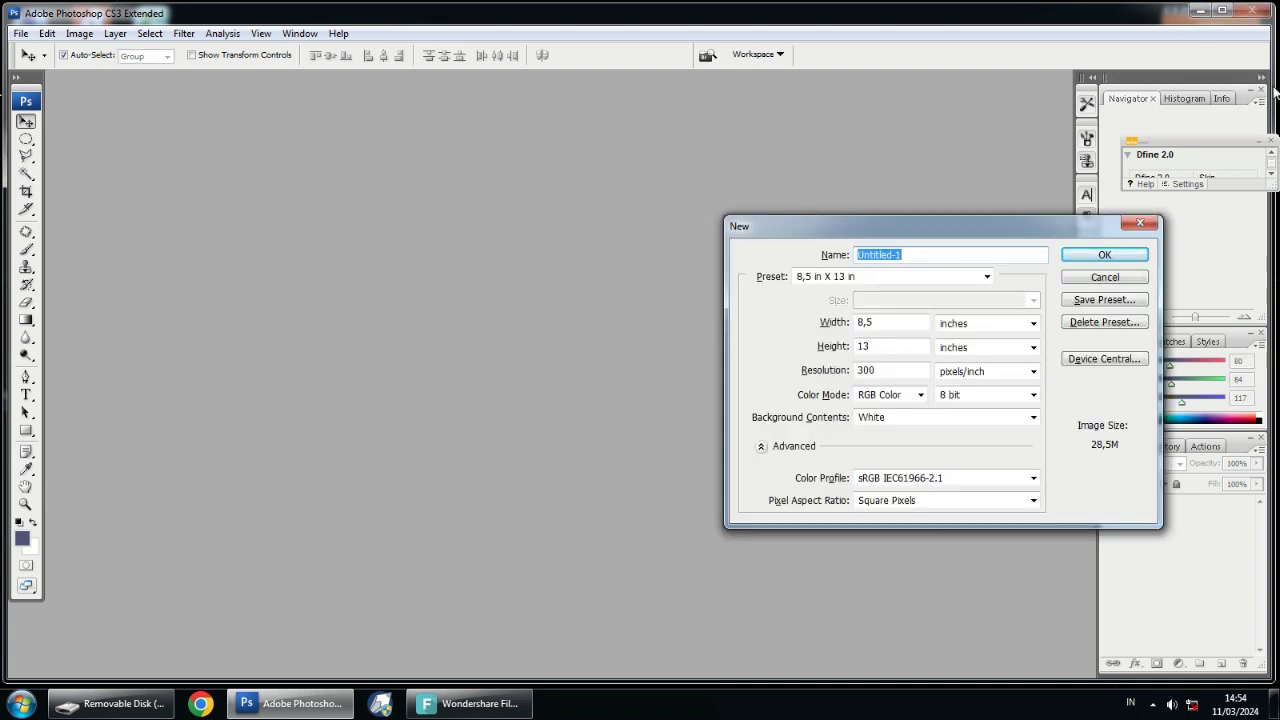
drag(953, 233, 502, 151)
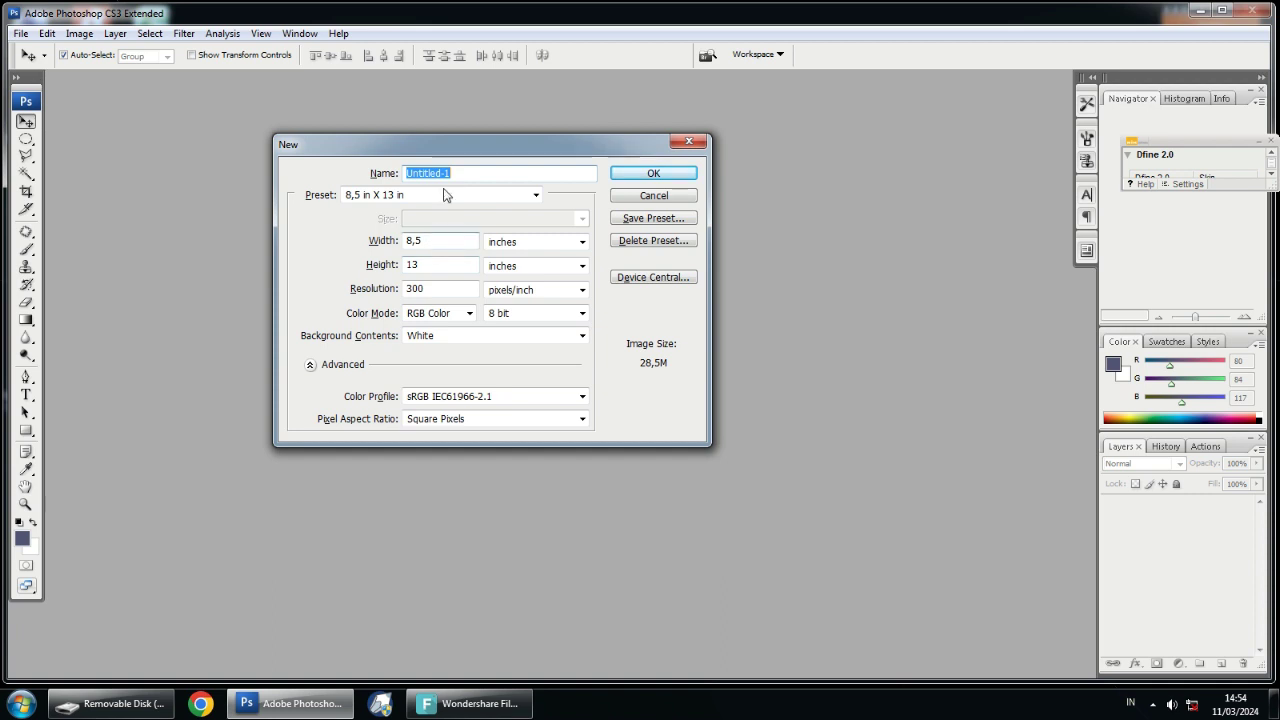
drag(448, 149, 436, 147)
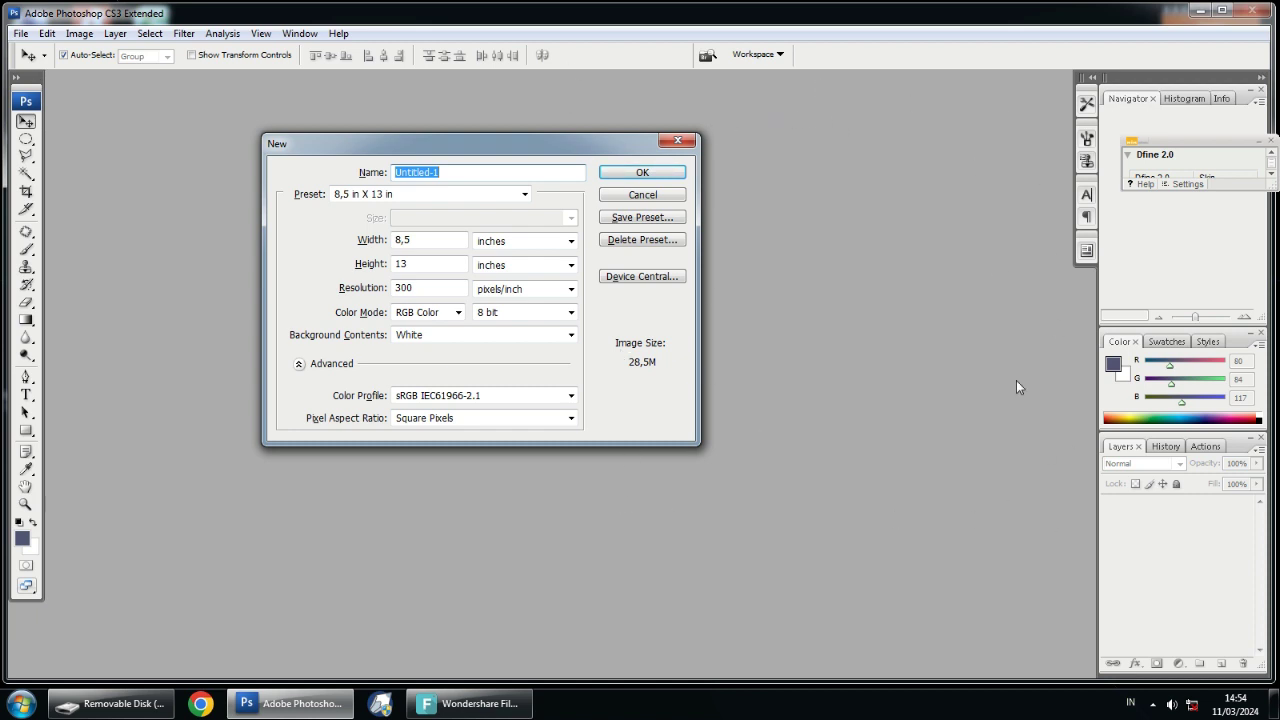
drag(608, 149, 590, 145)
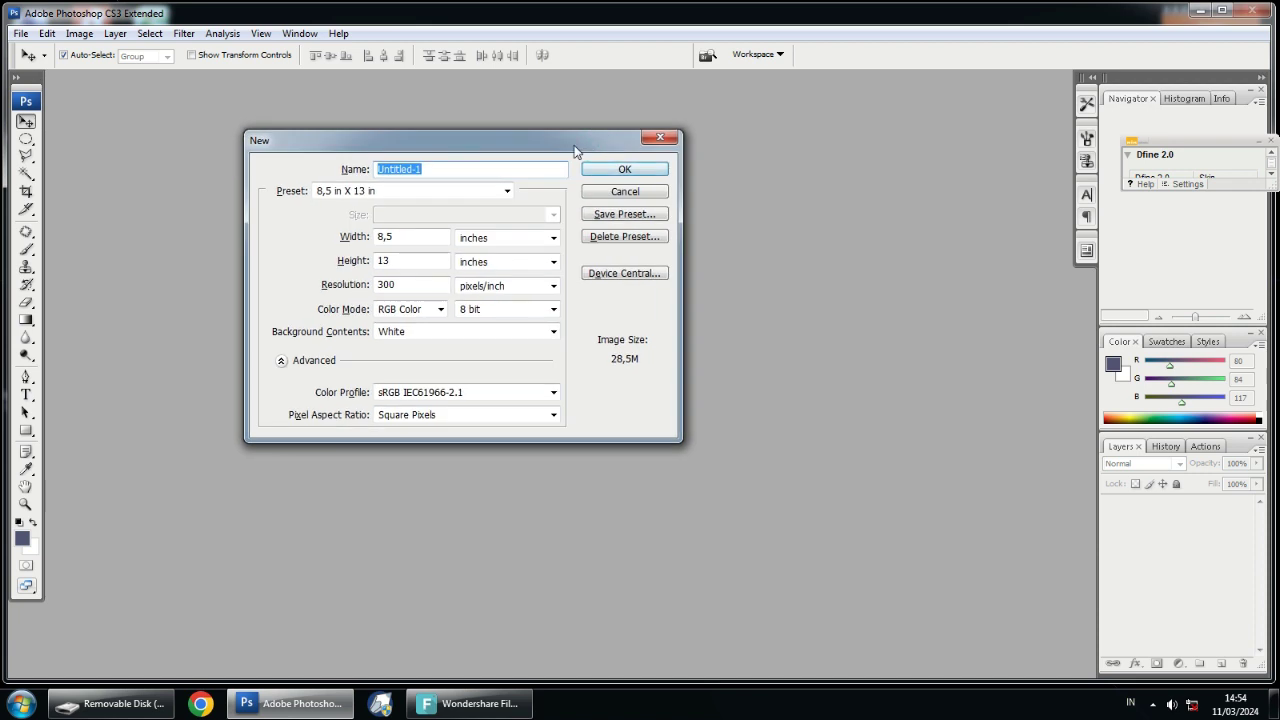
drag(438, 167, 351, 165)
text(A4)
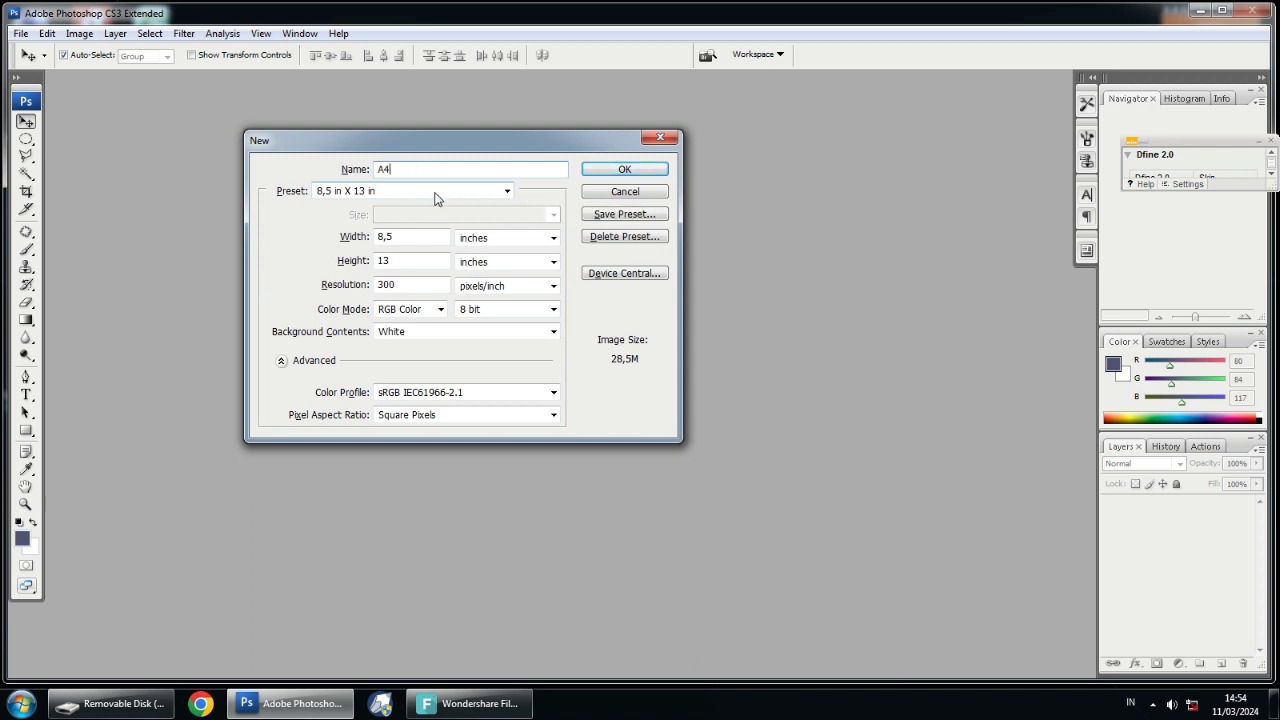
Switch the new document's size units to cm and set its width to 21 cm
click(500, 240)
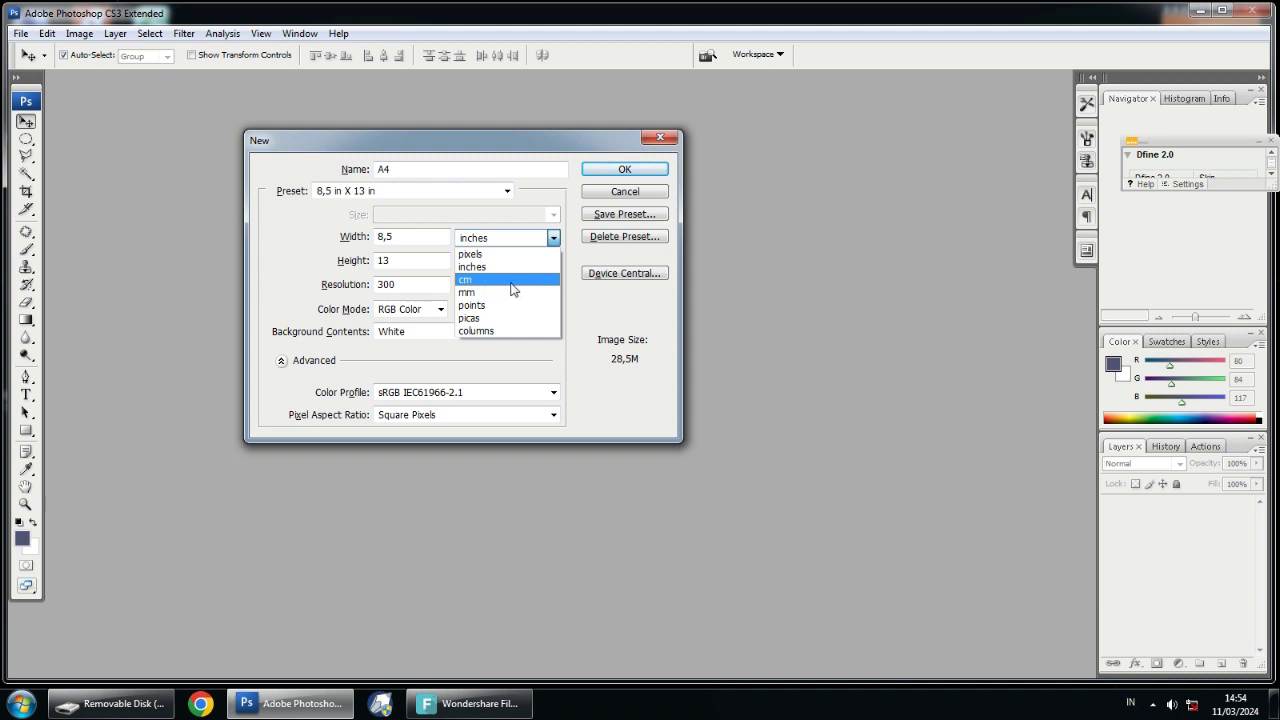
click(510, 281)
drag(416, 236, 380, 240)
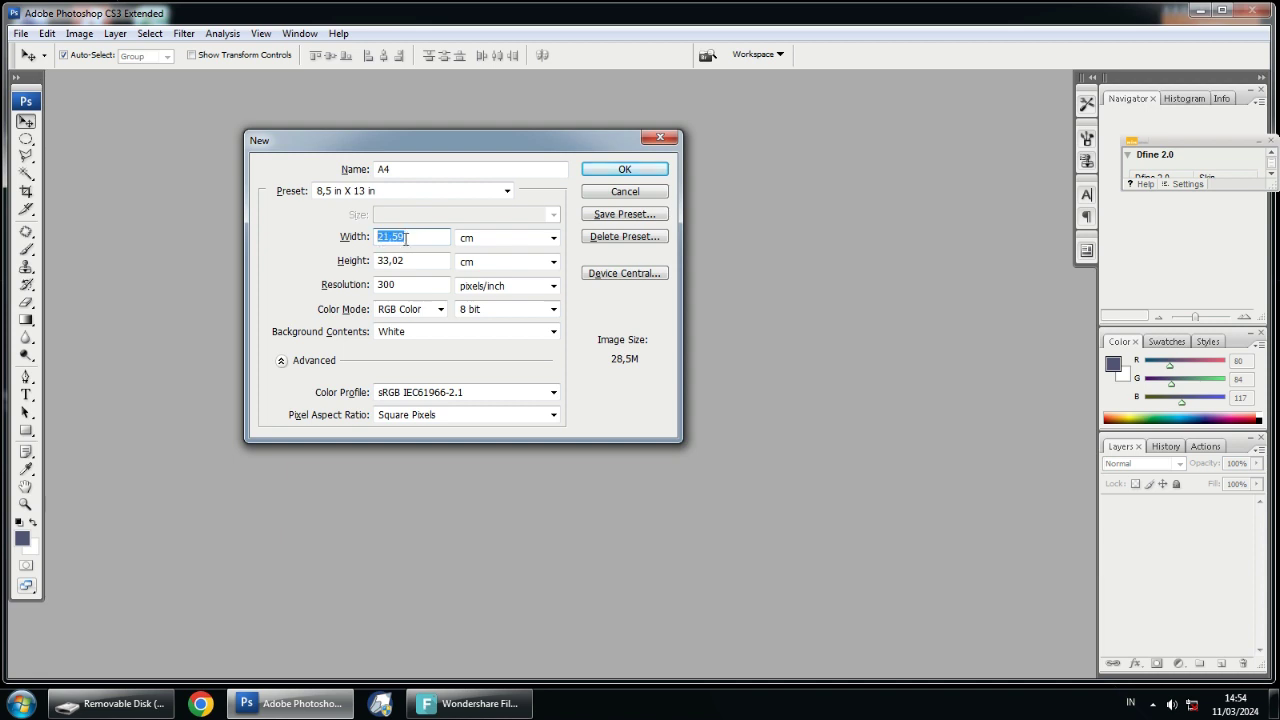
click(409, 237)
drag(416, 235, 357, 241)
click(422, 231)
click(429, 234)
click(406, 237)
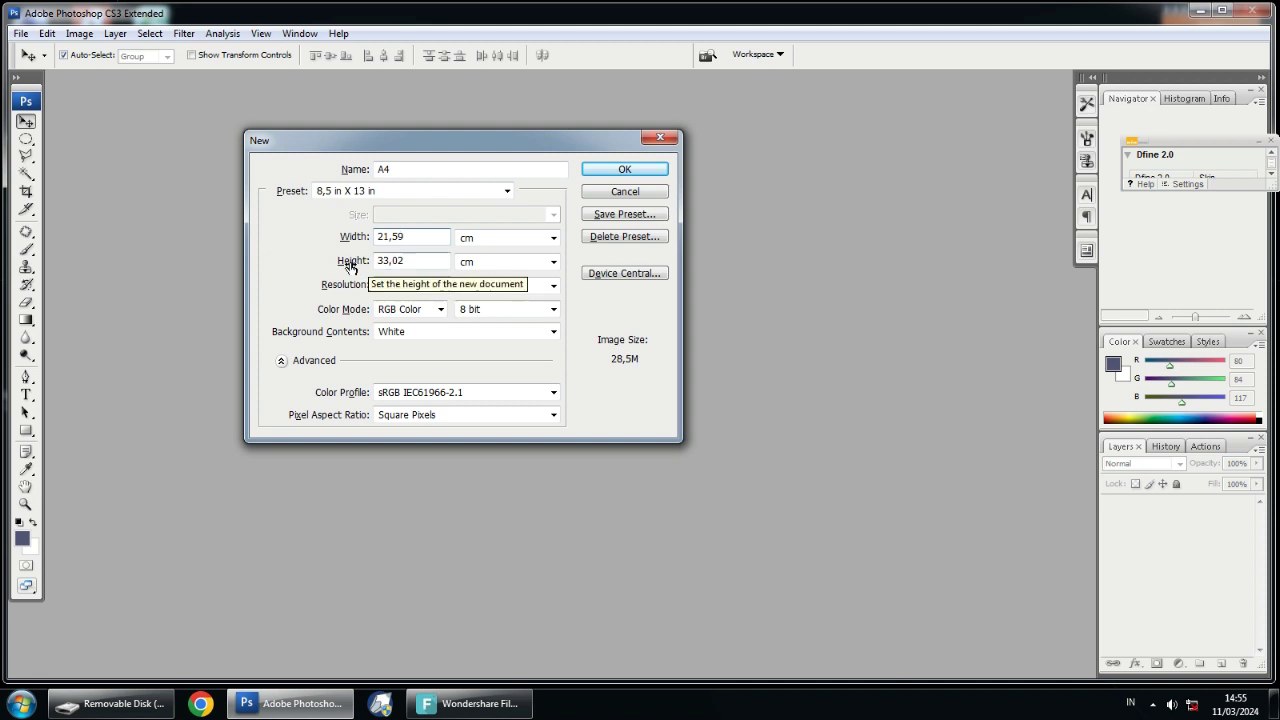
drag(413, 237, 367, 237)
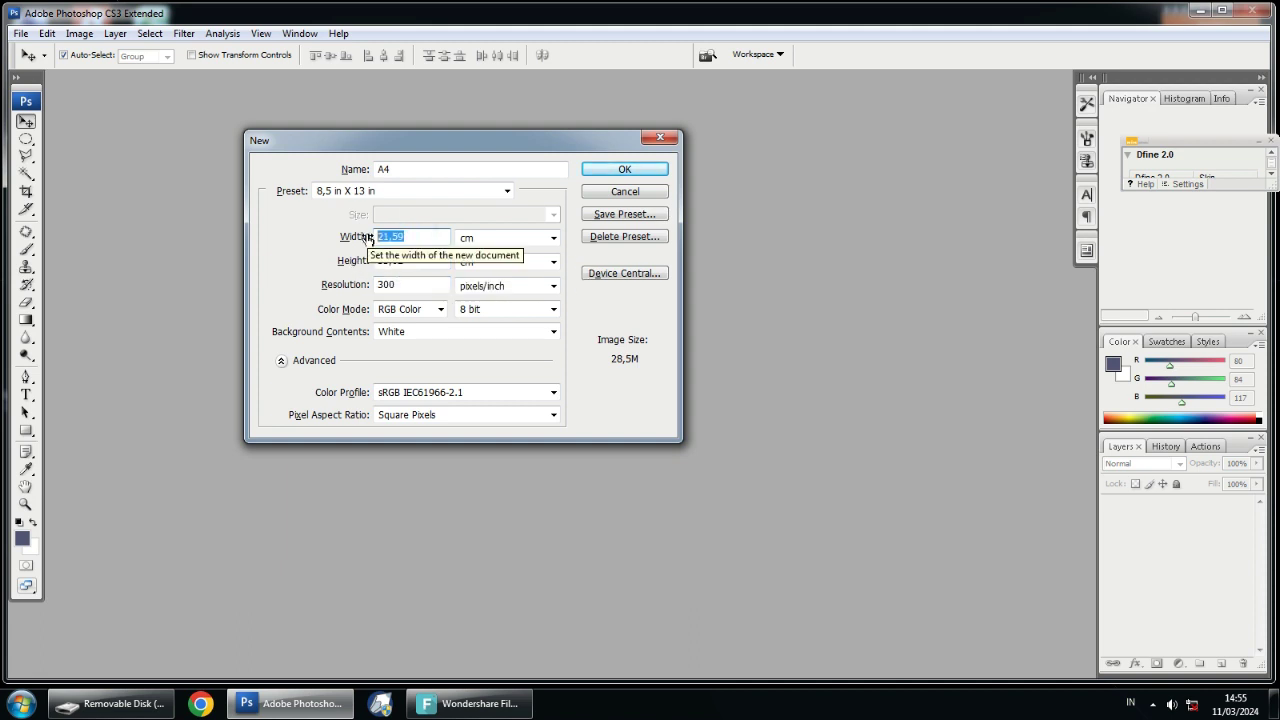
text(21)
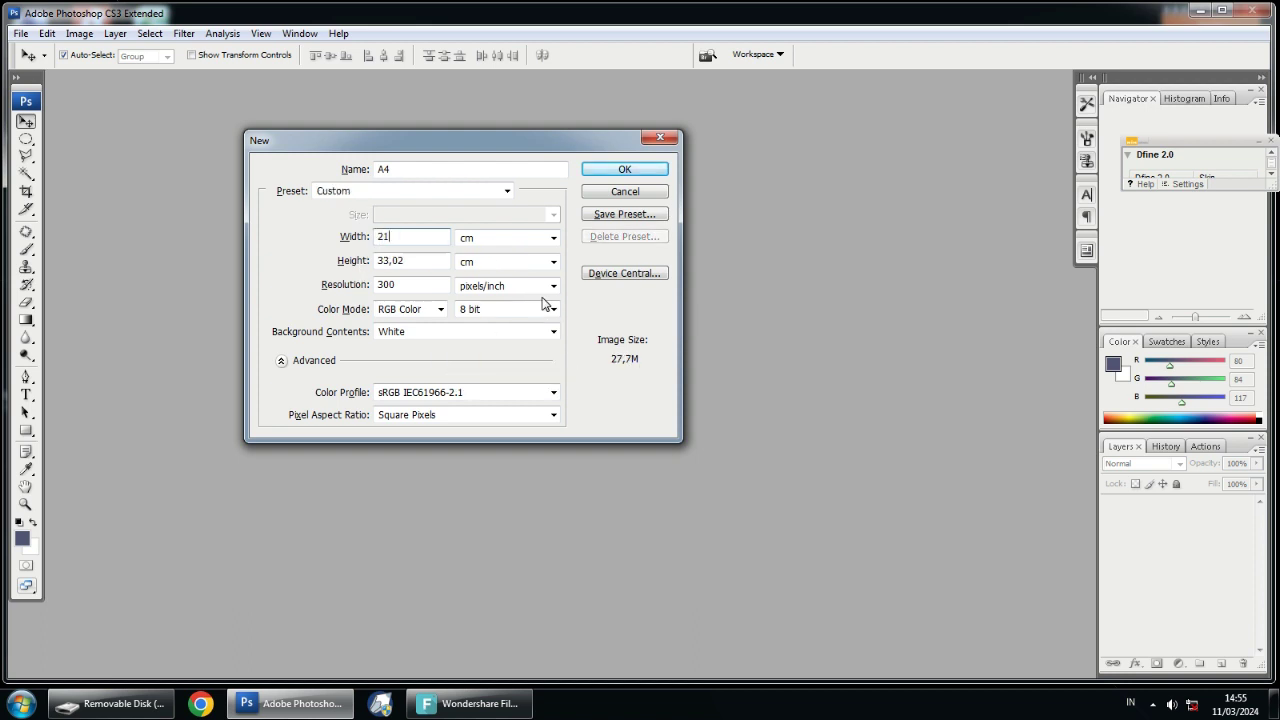
click(502, 239)
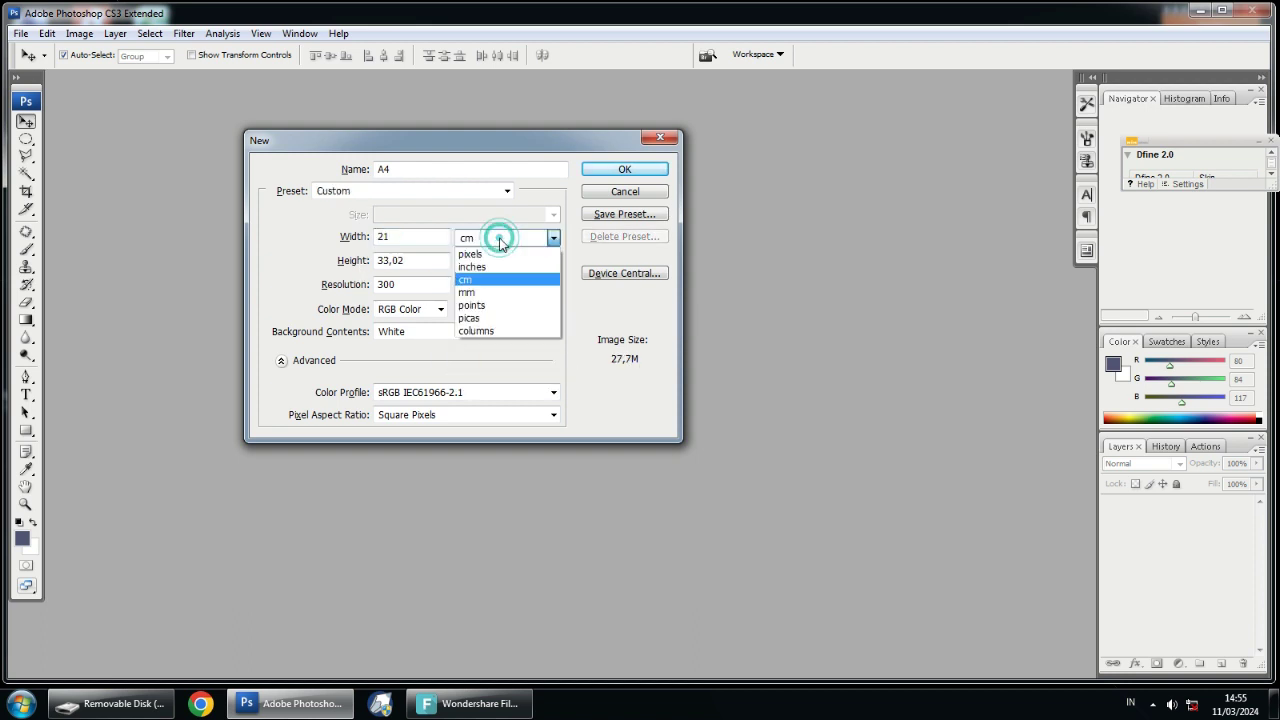
click(480, 280)
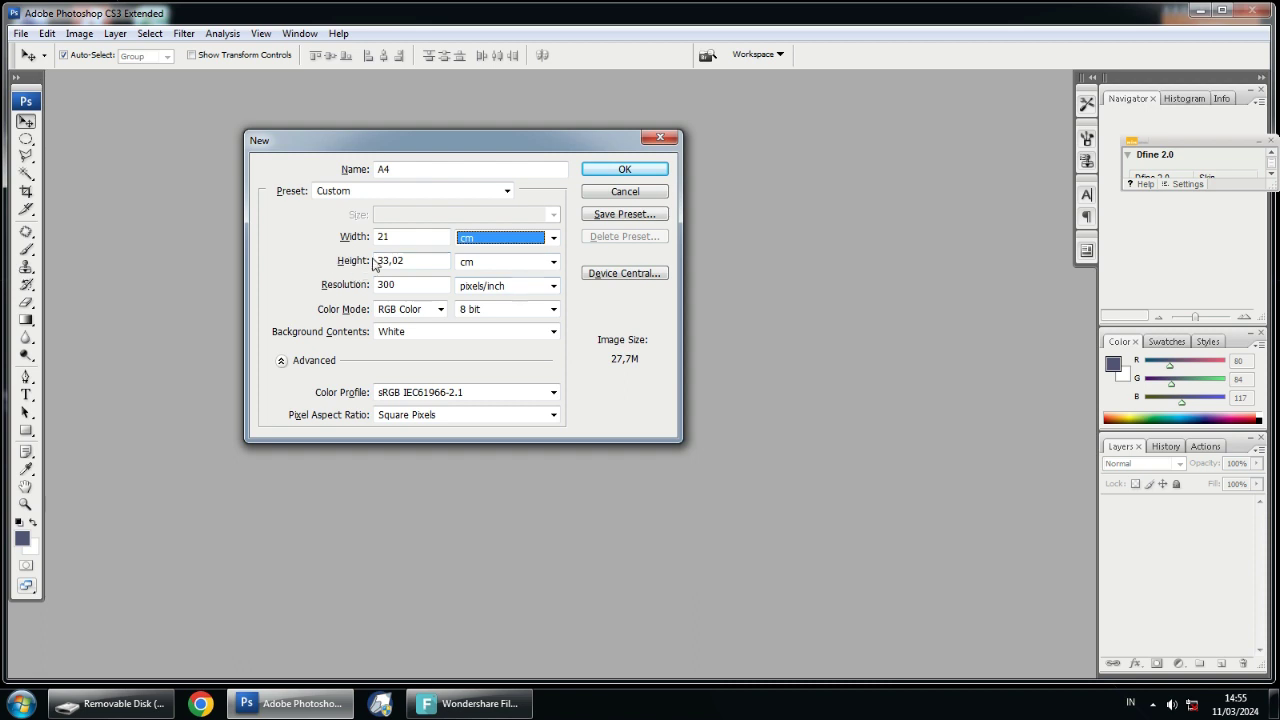
Set the new document's height to 29,7 cm
click(423, 262)
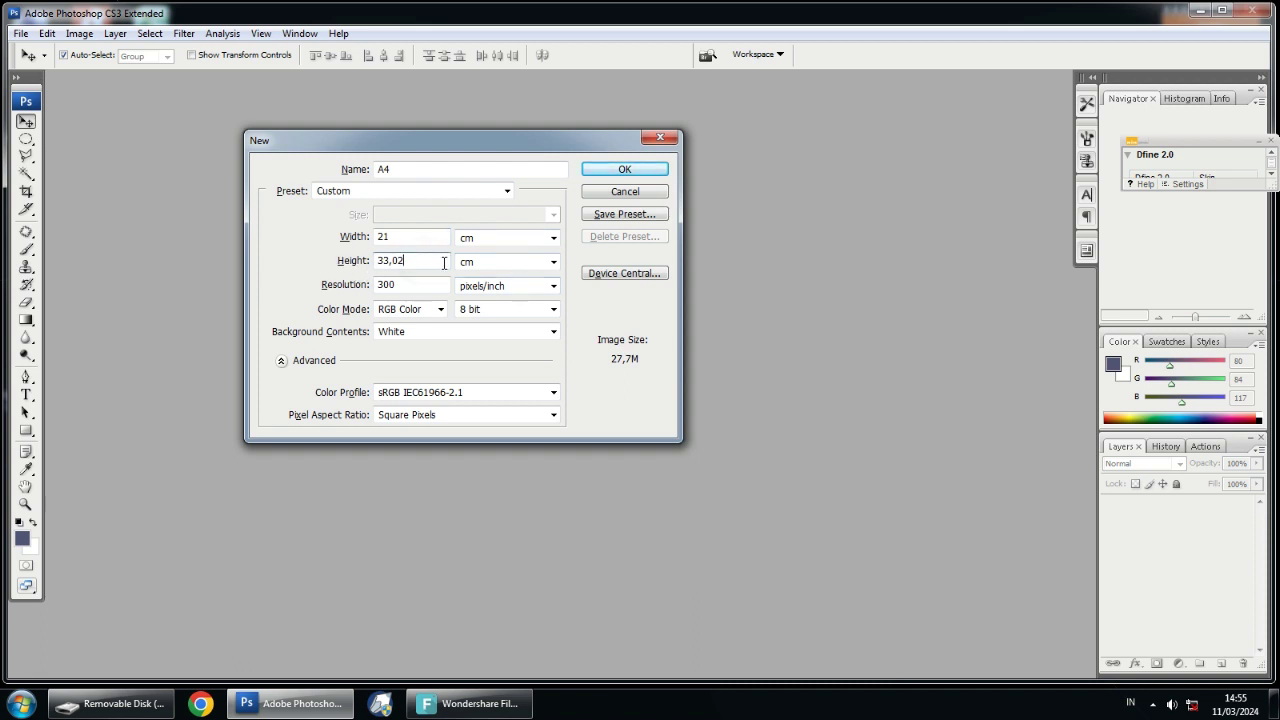
double_click(423, 260)
drag(410, 260, 357, 251)
text(29,7)
click(553, 261)
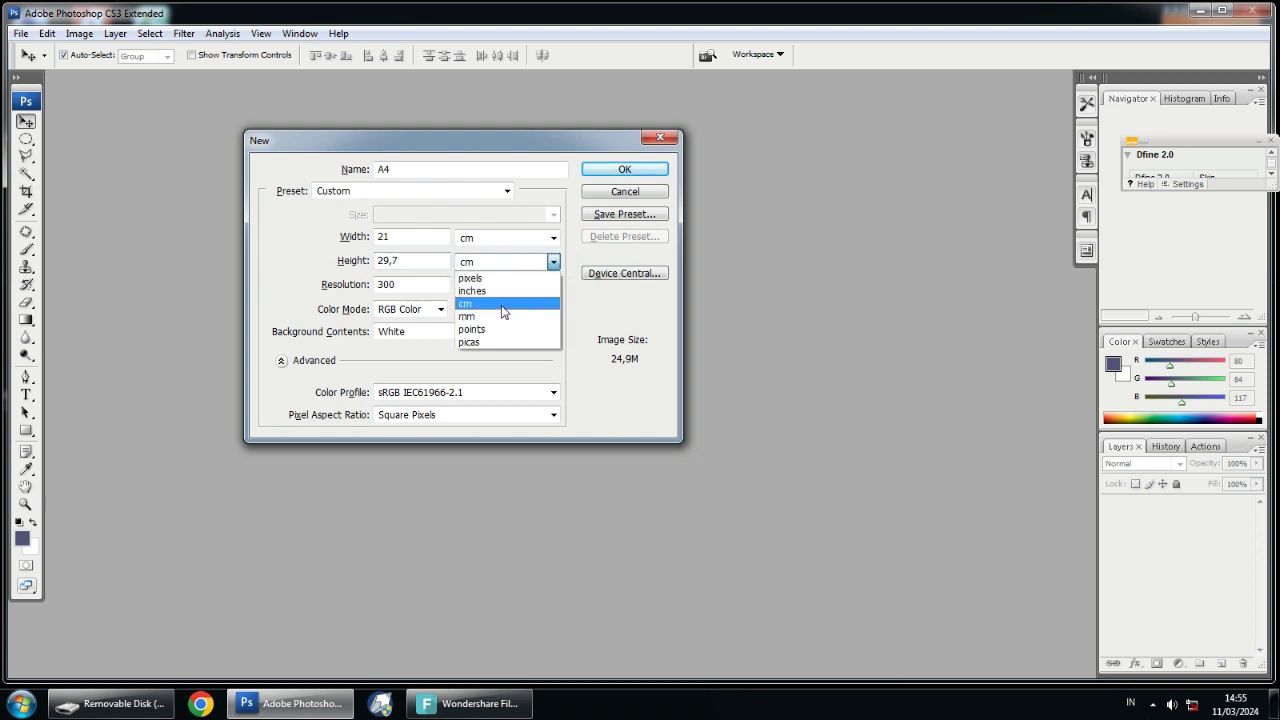
click(486, 303)
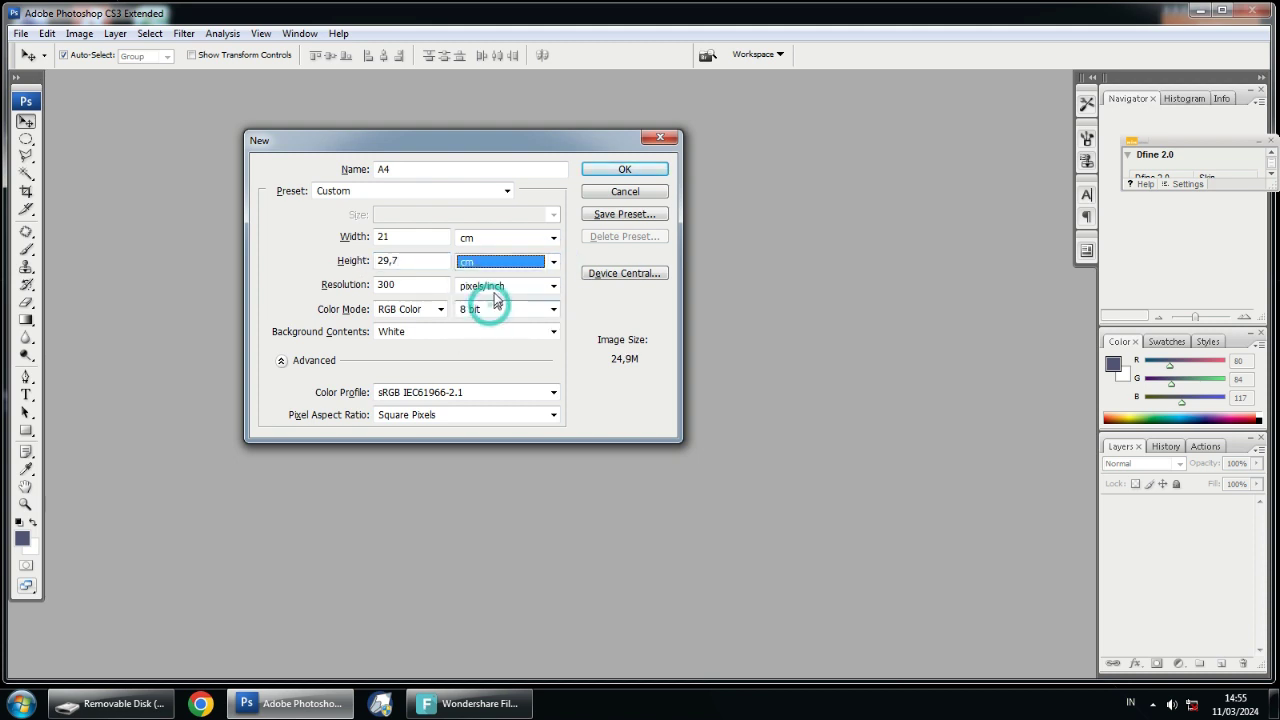
Use a resolution of 300 pixels/inch for the new document
click(407, 284)
click(405, 281)
click(383, 285)
click(410, 280)
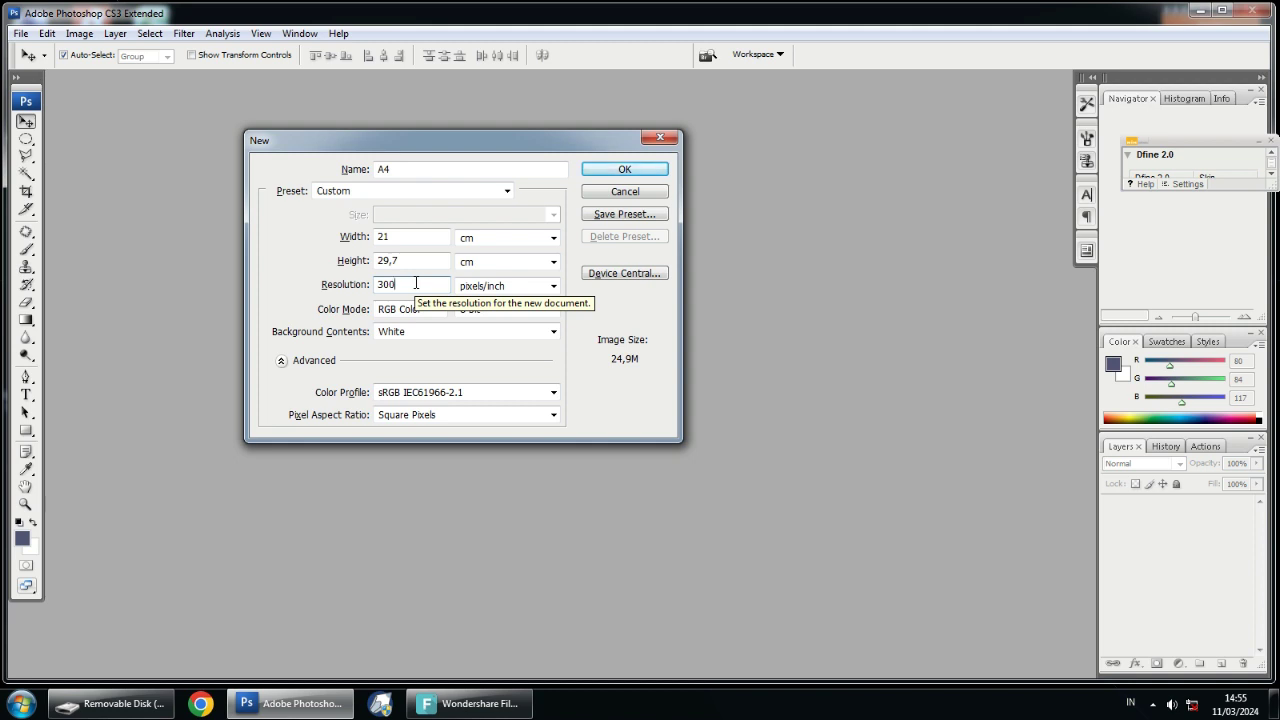
click(416, 284)
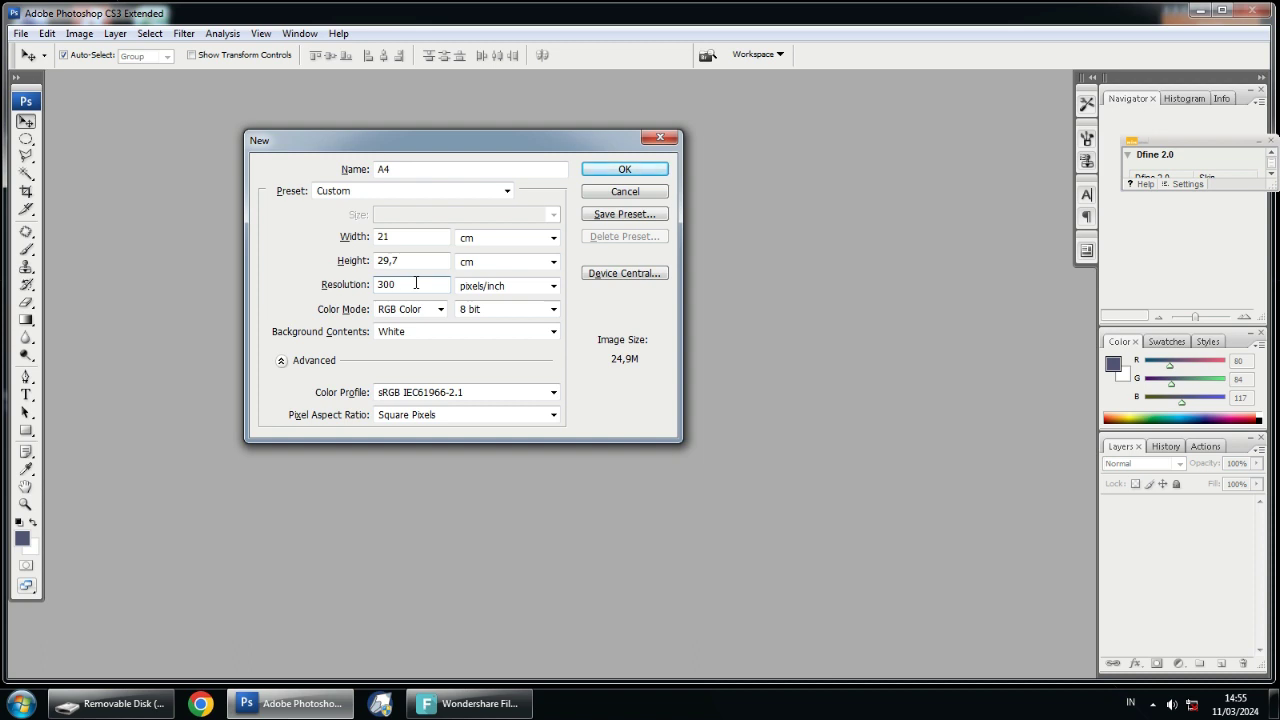
click(420, 290)
click(384, 287)
click(399, 284)
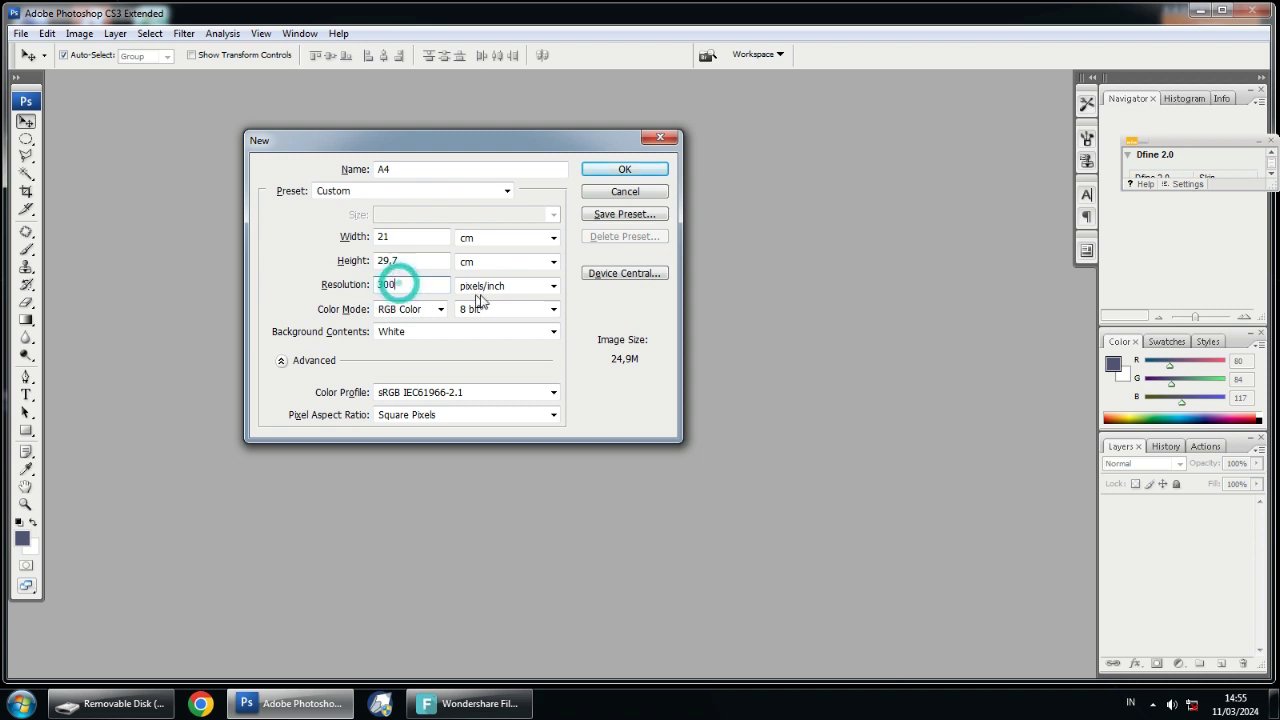
click(552, 287)
click(494, 311)
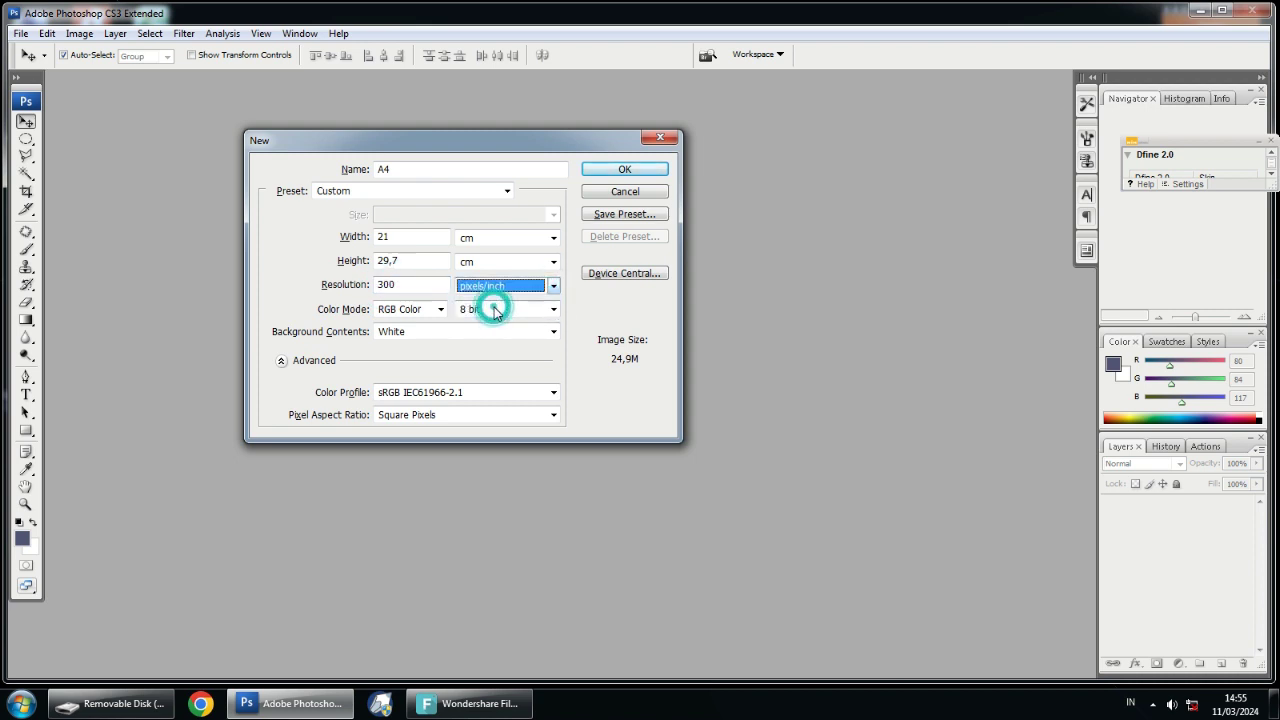
click(572, 294)
click(400, 284)
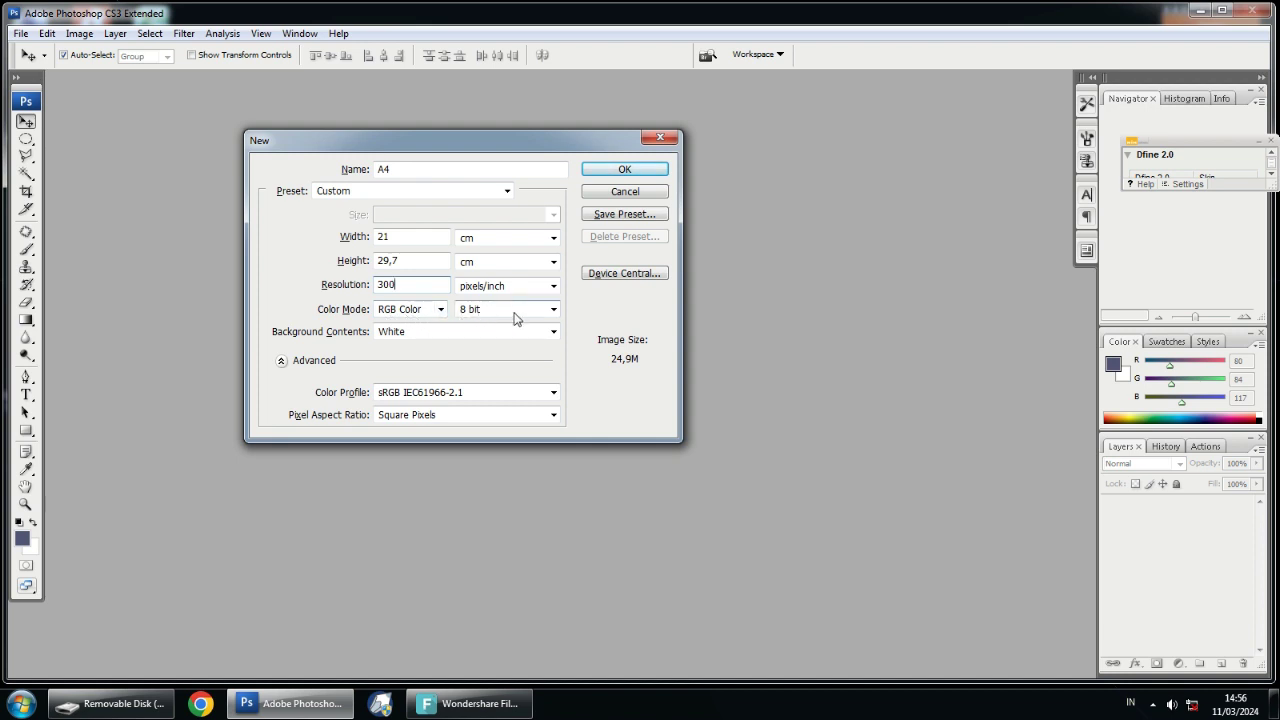
Choose White as the new document's background contents
click(481, 337)
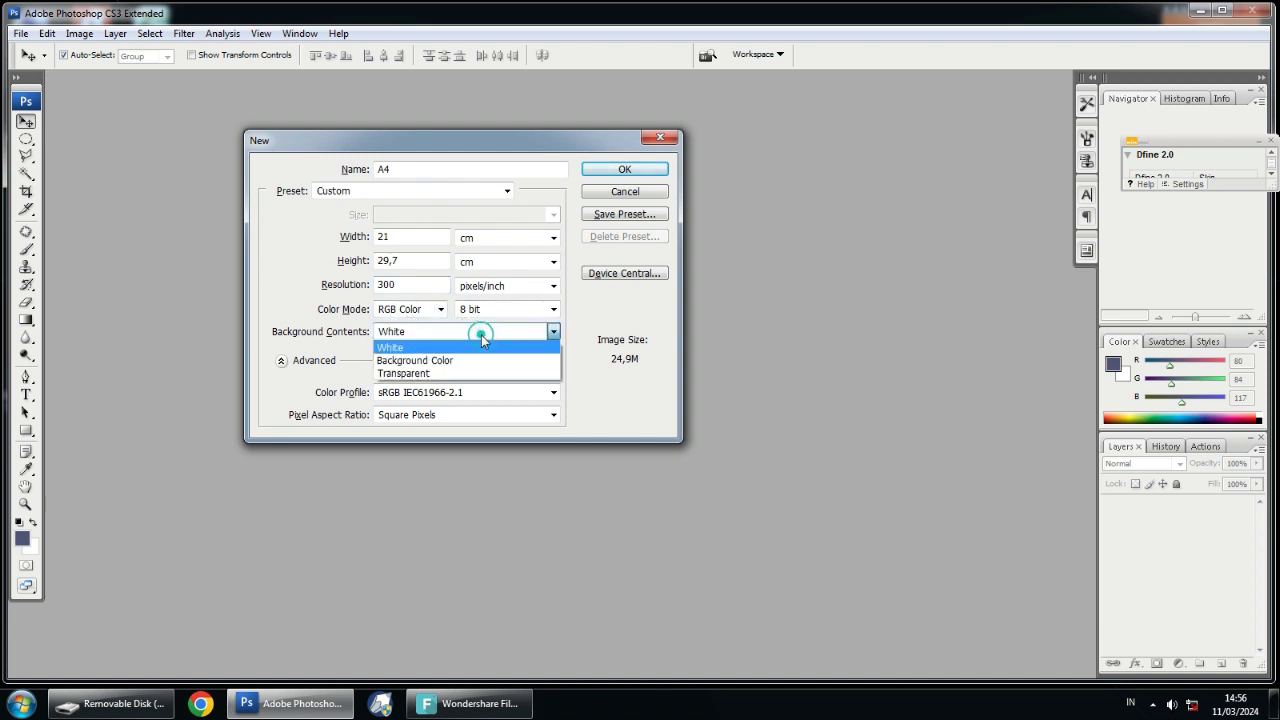
click(420, 347)
click(420, 367)
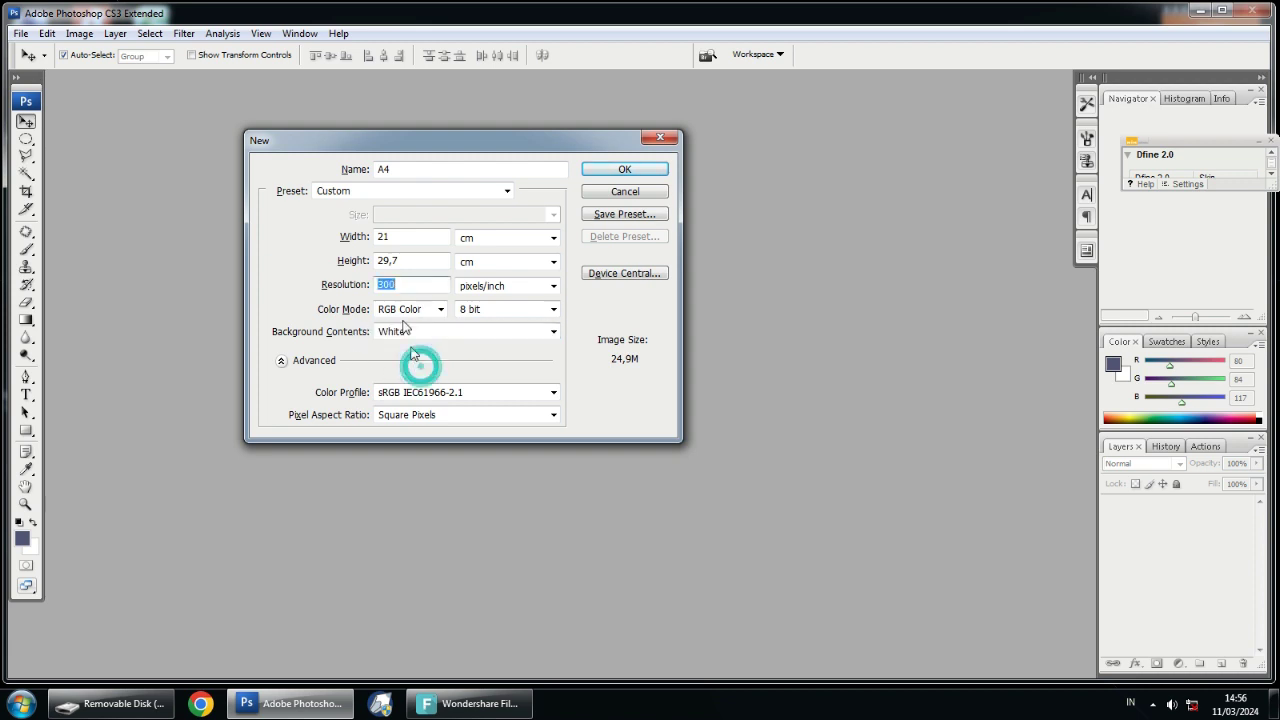
click(303, 250)
click(415, 238)
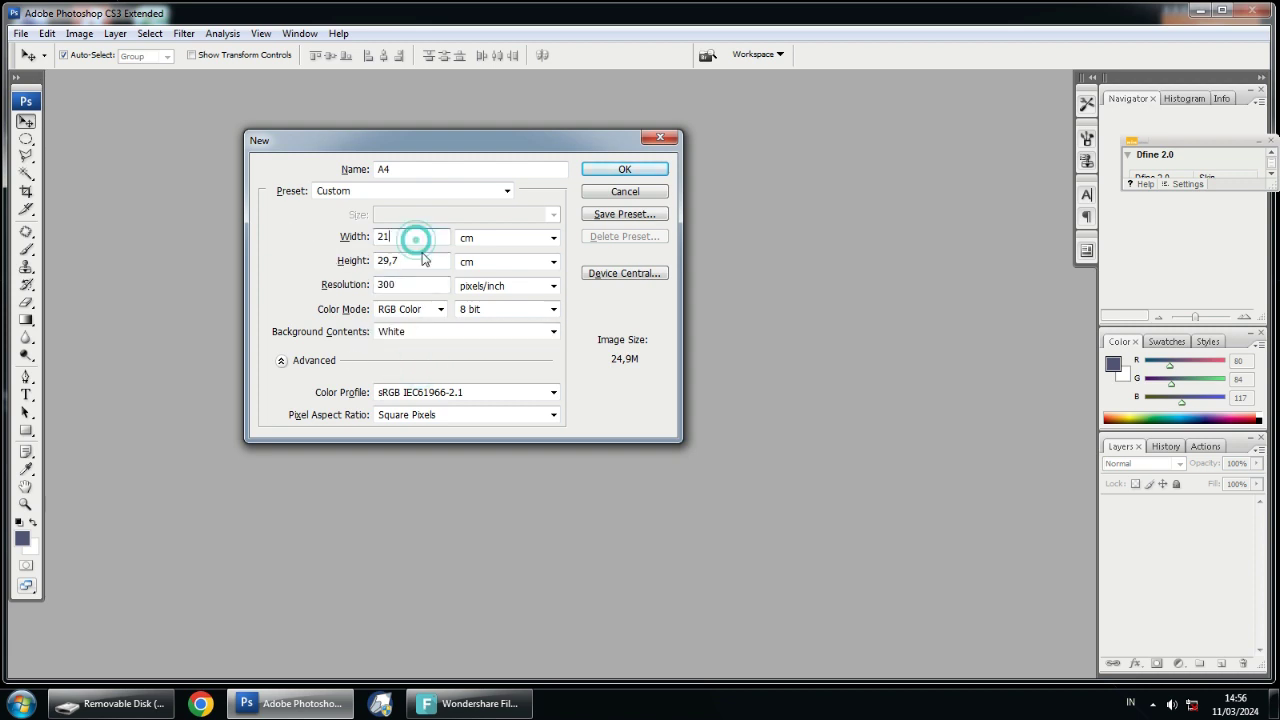
click(434, 215)
click(292, 238)
click(431, 263)
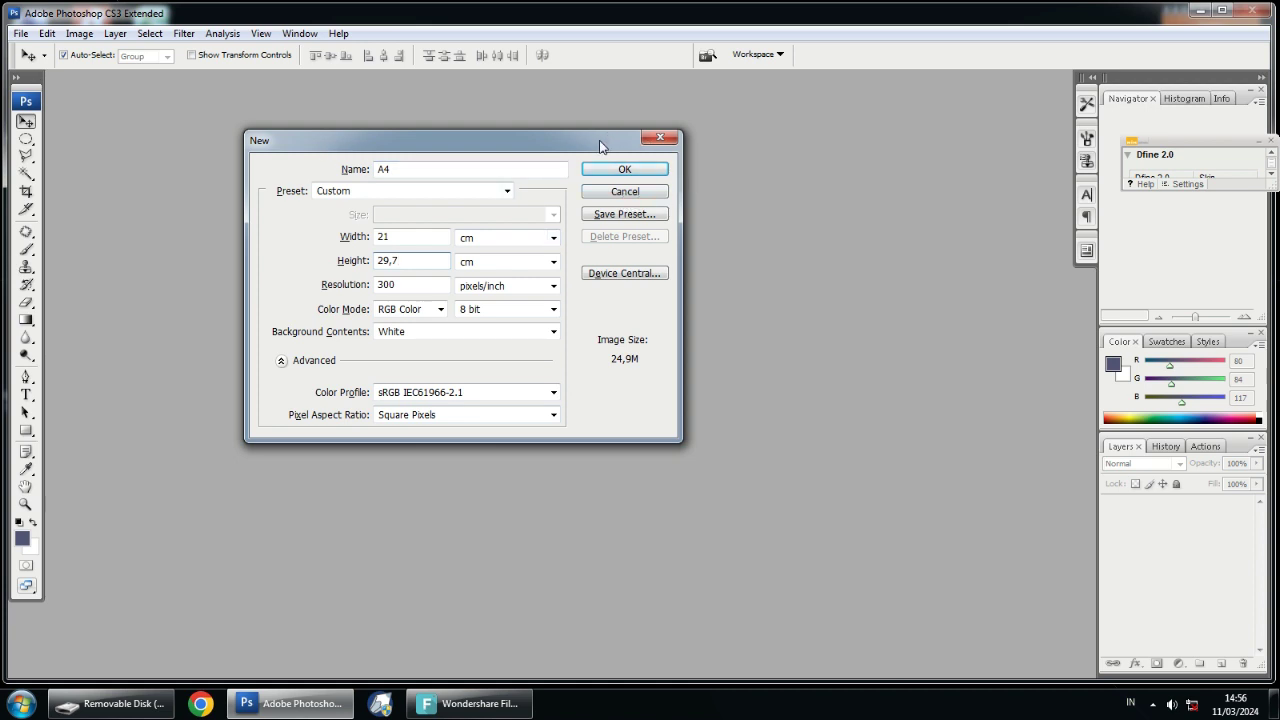
drag(601, 147, 591, 162)
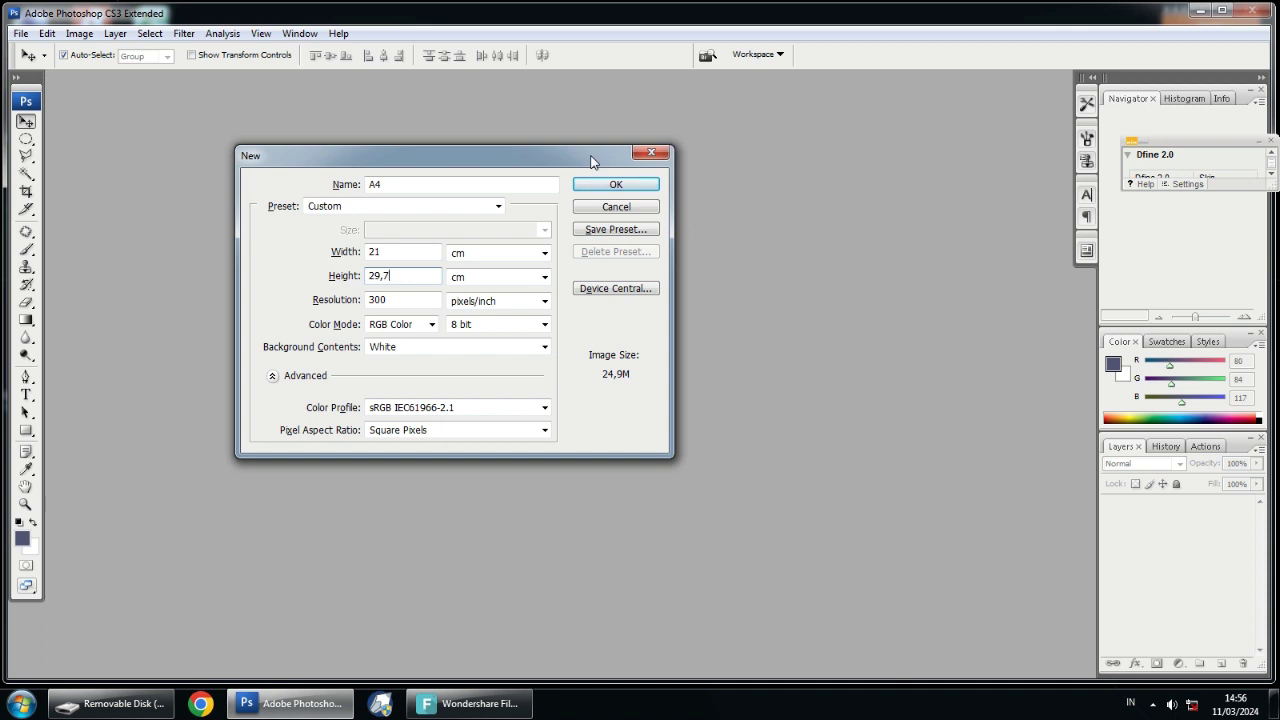
mouse_move(578, 162)
mouse_down()
mouse_move(594, 165)
mouse_move(576, 163)
mouse_move(591, 168)
mouse_move(576, 176)
mouse_up()
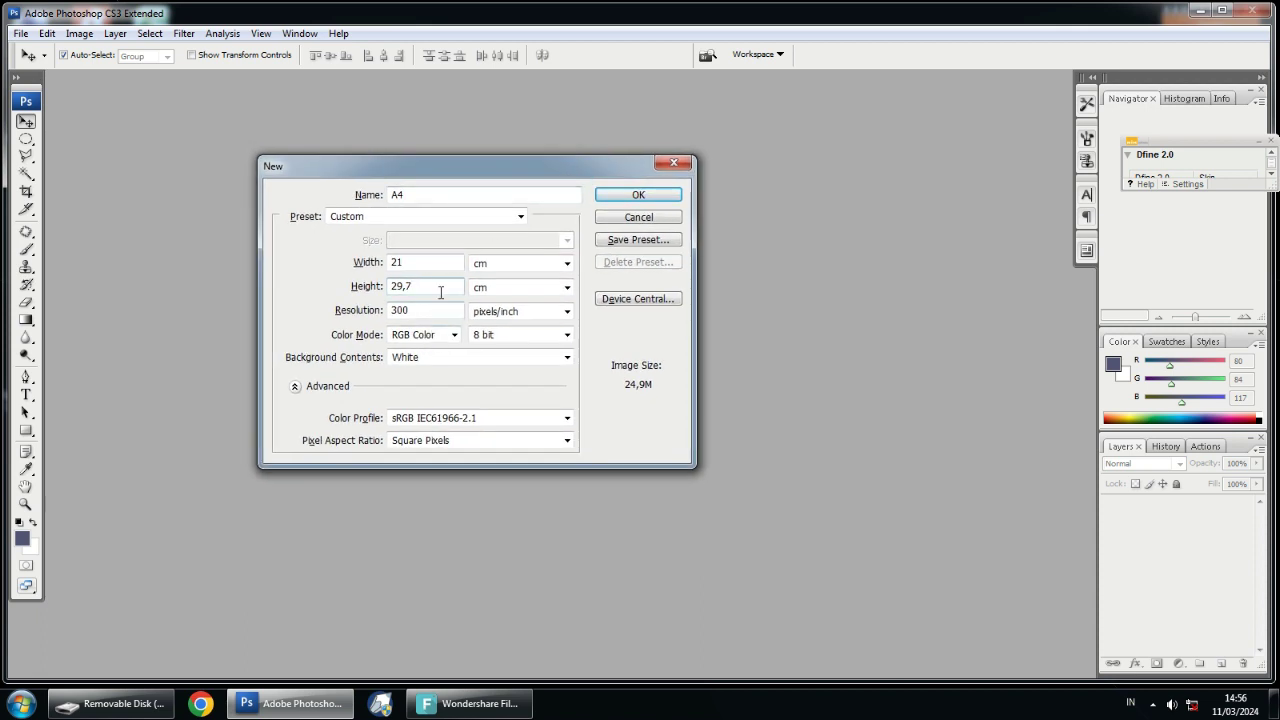
click(638, 240)
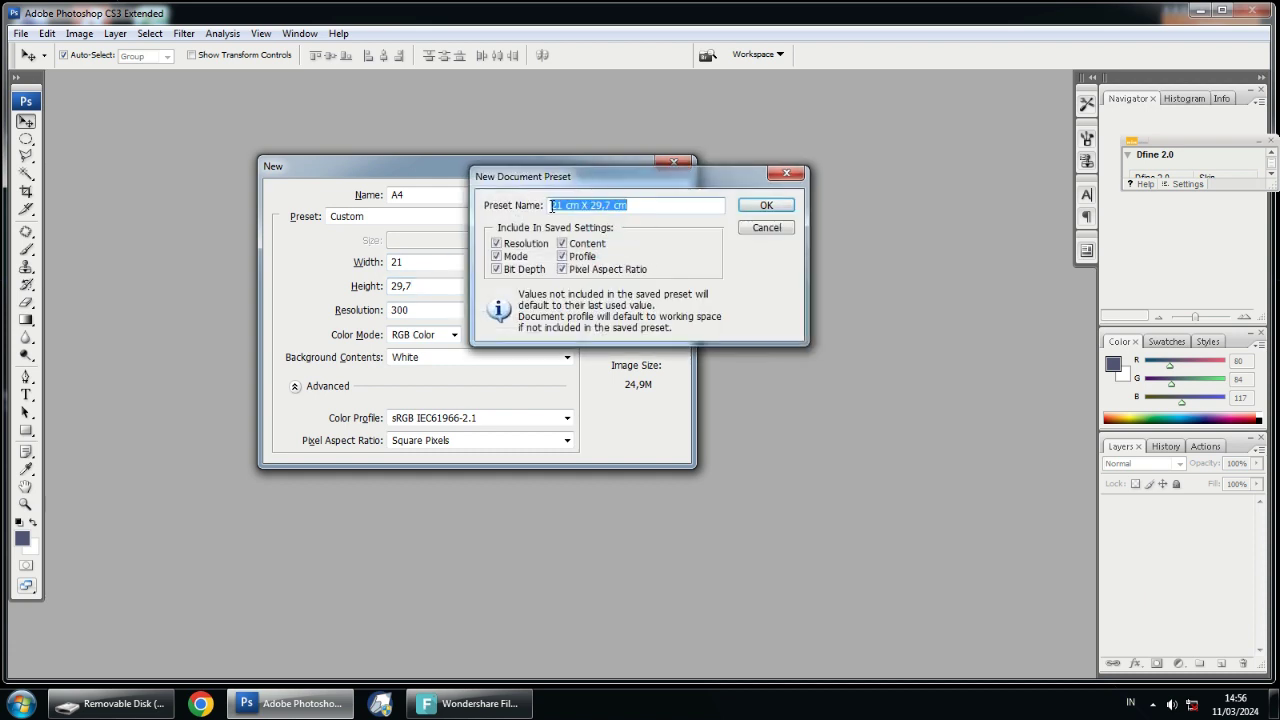
click(649, 207)
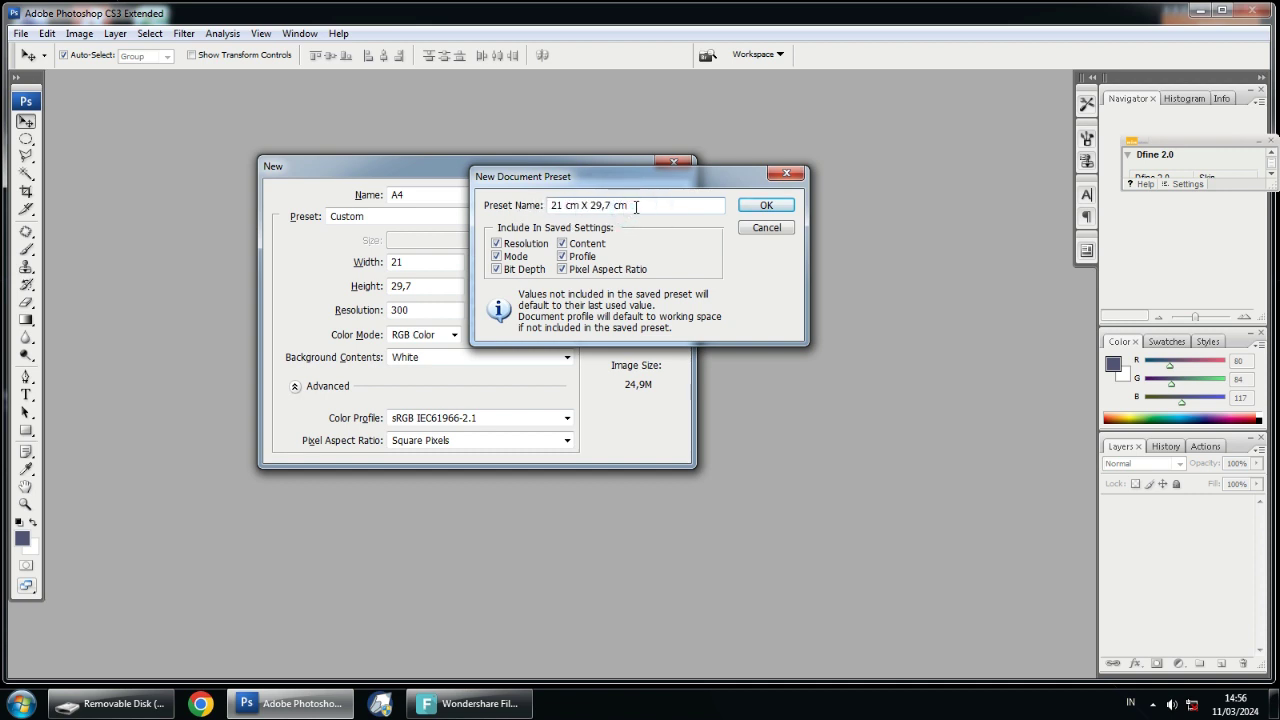
drag(572, 178, 559, 175)
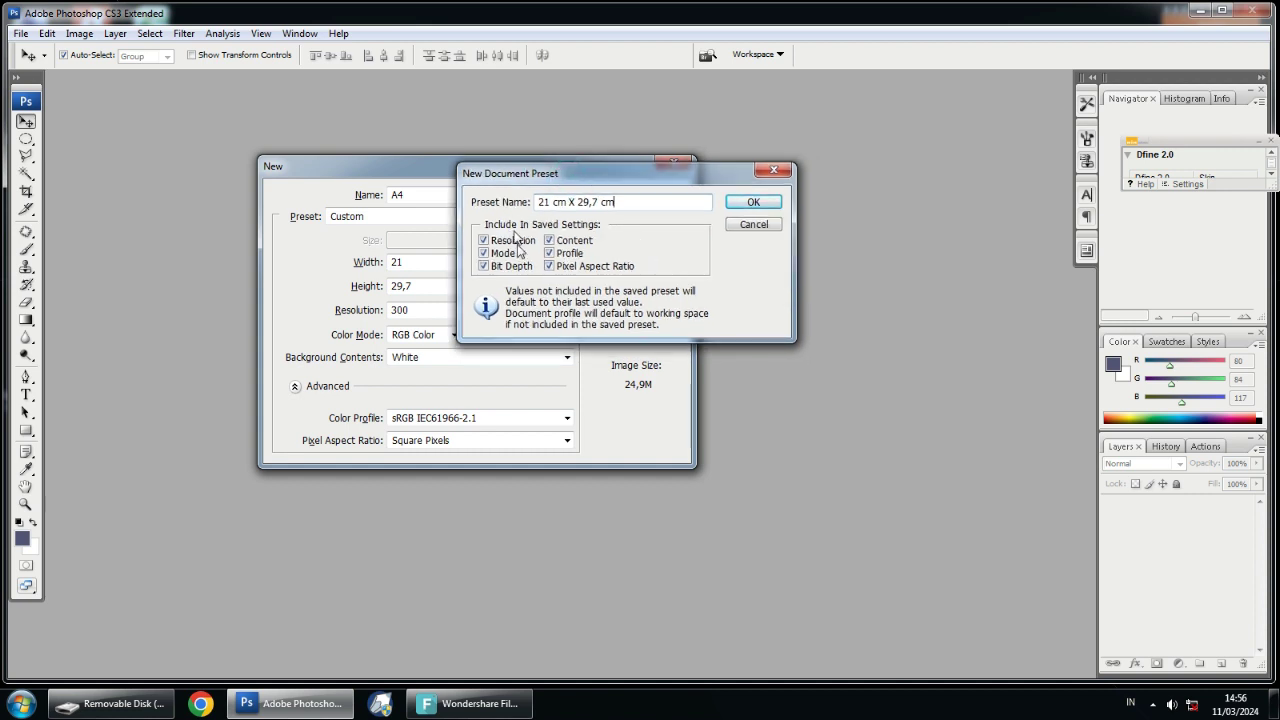
click(773, 170)
drag(595, 168, 575, 160)
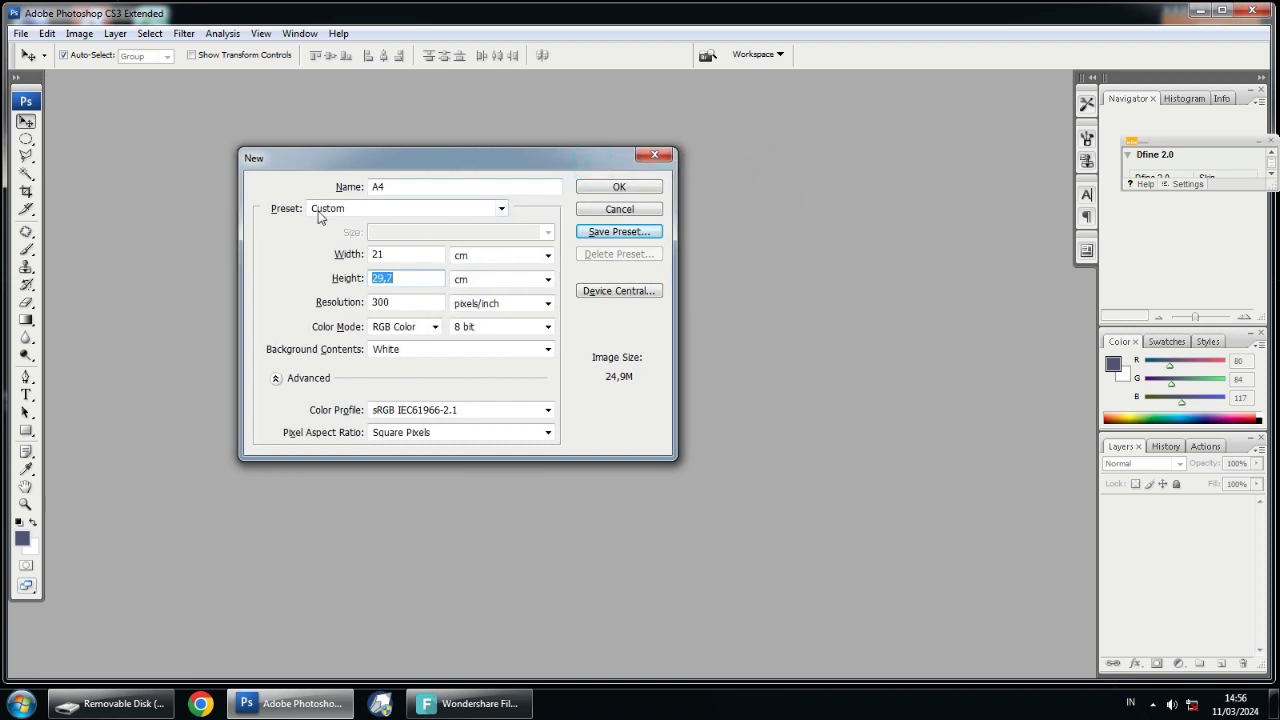
Review the available document presets, keep the Custom settings, and create the A4 document
click(502, 210)
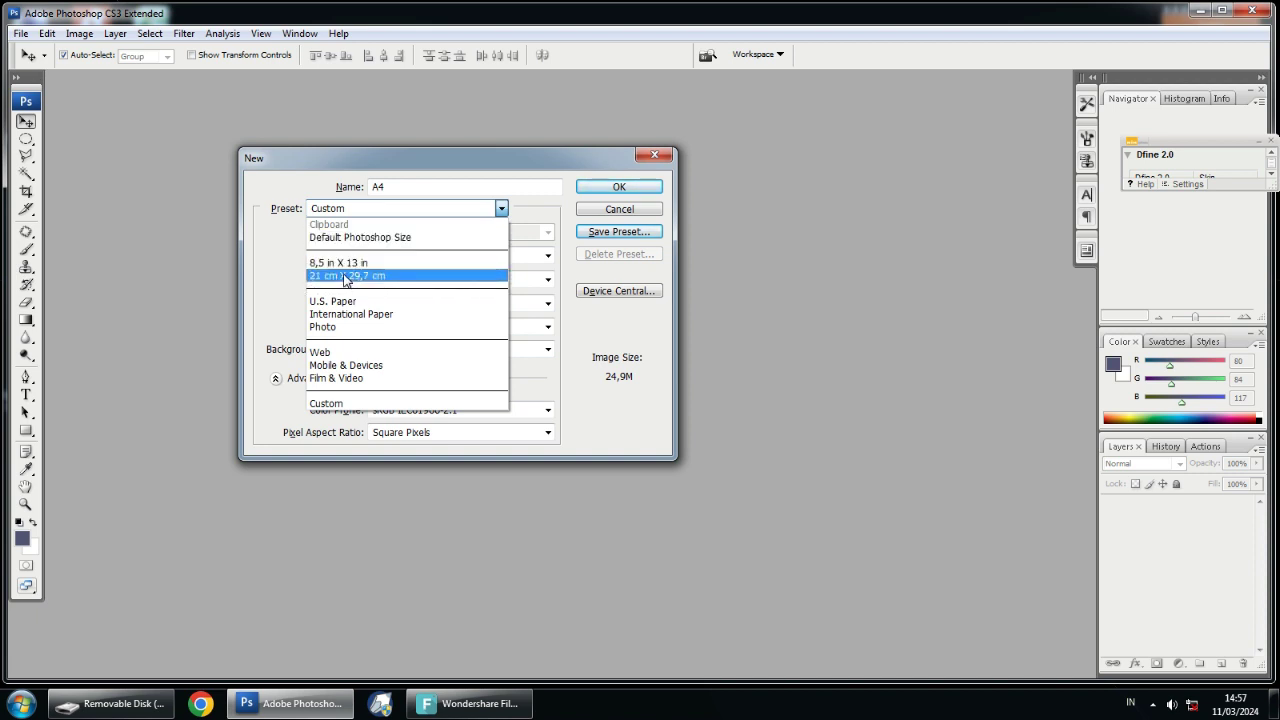
click(272, 268)
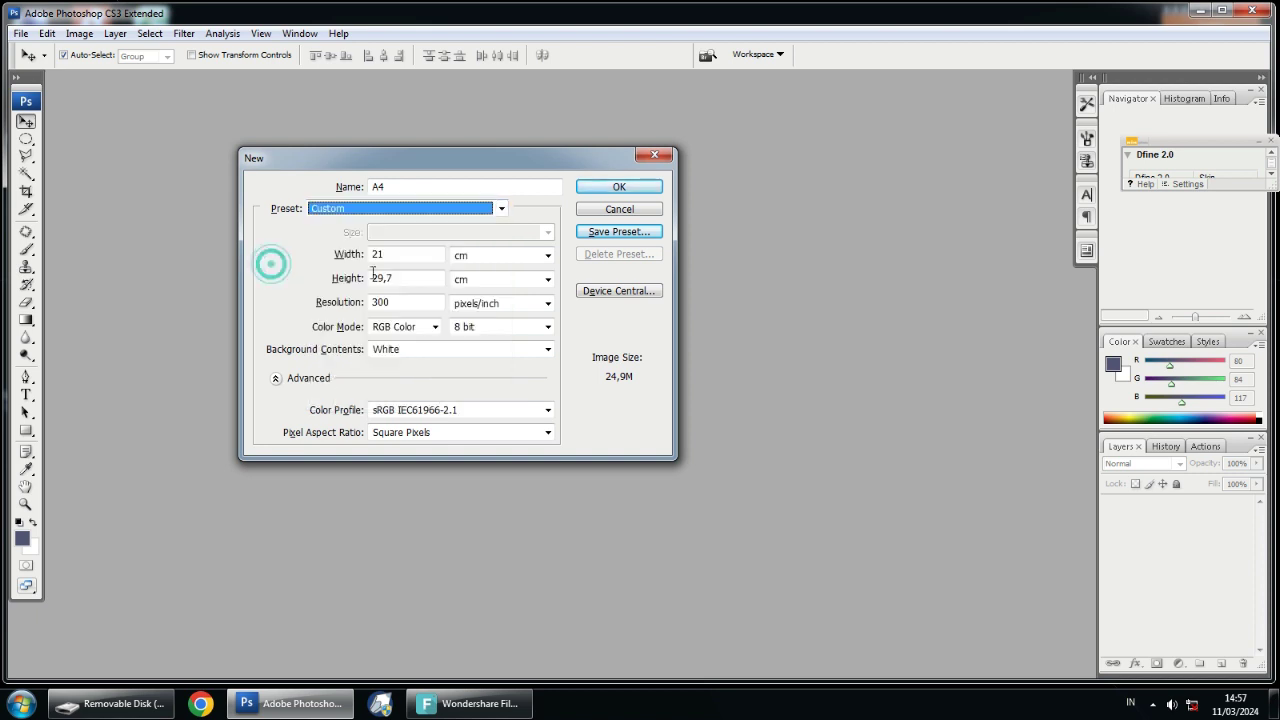
click(620, 188)
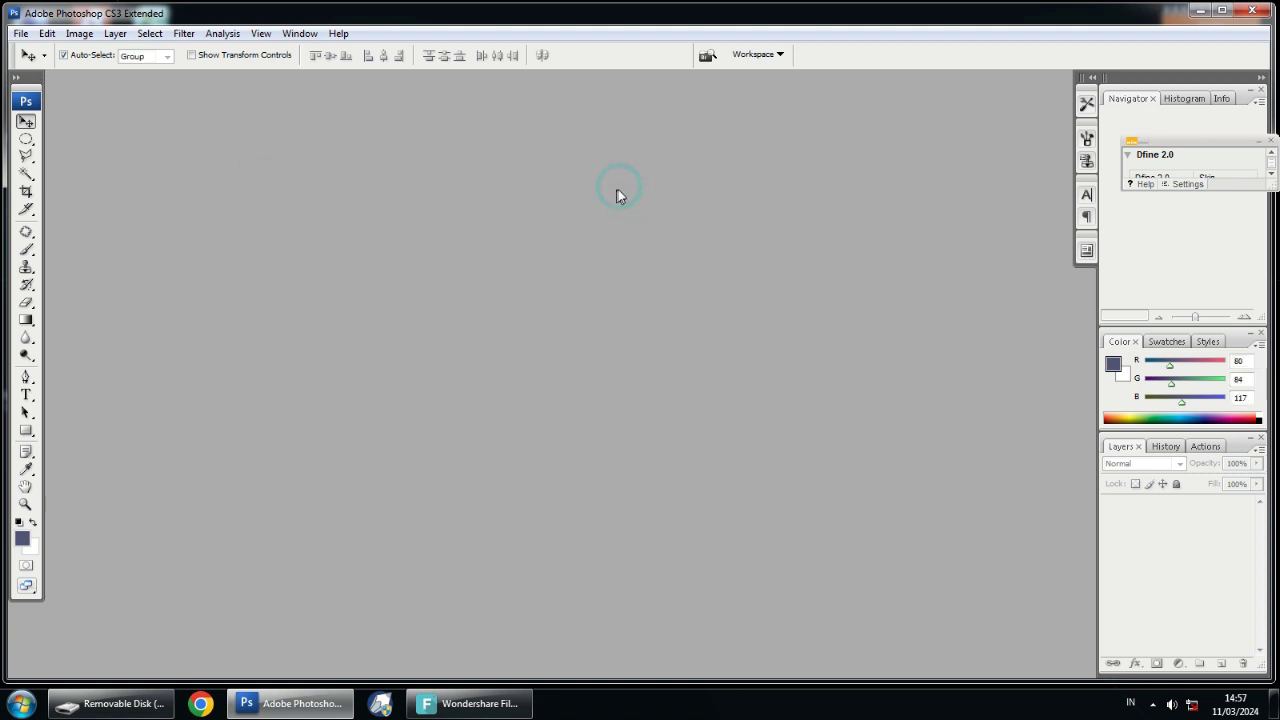
Enlarge the A4 document's window so grey space surrounds the page, and move it aside to leave room for photos
drag(257, 77, 507, 121)
drag(272, 124, 563, 118)
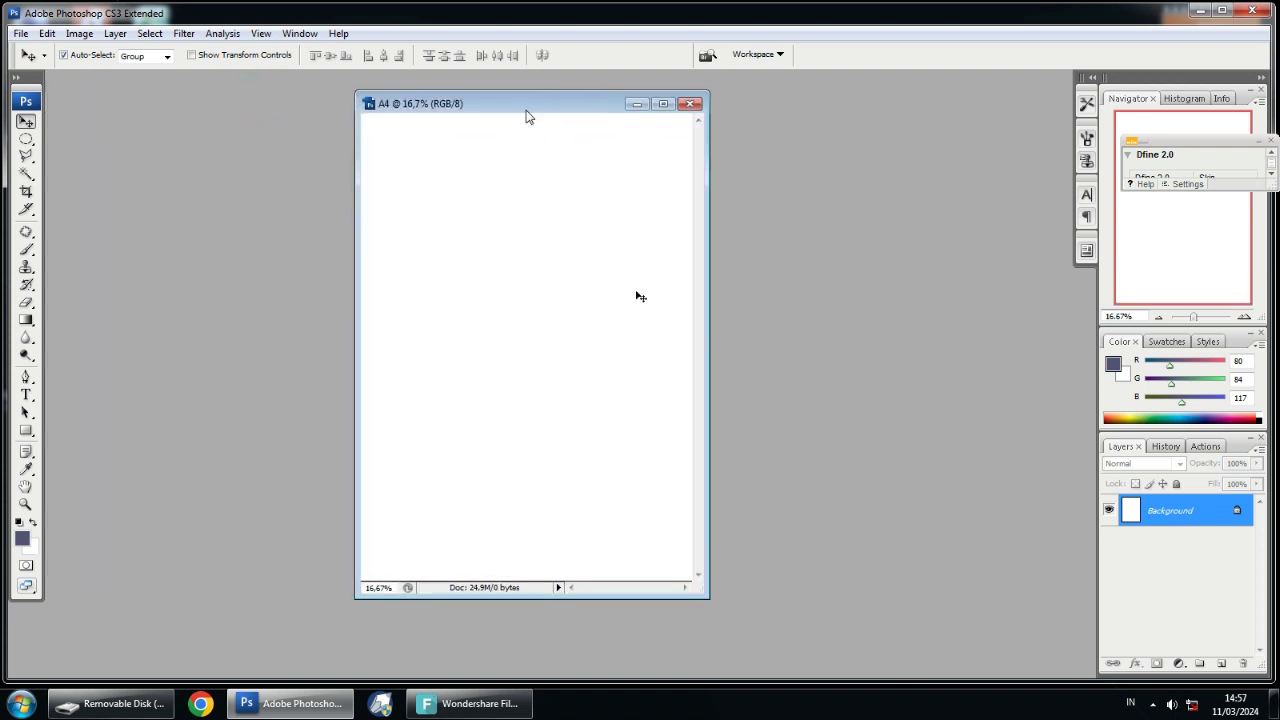
drag(706, 591, 886, 636)
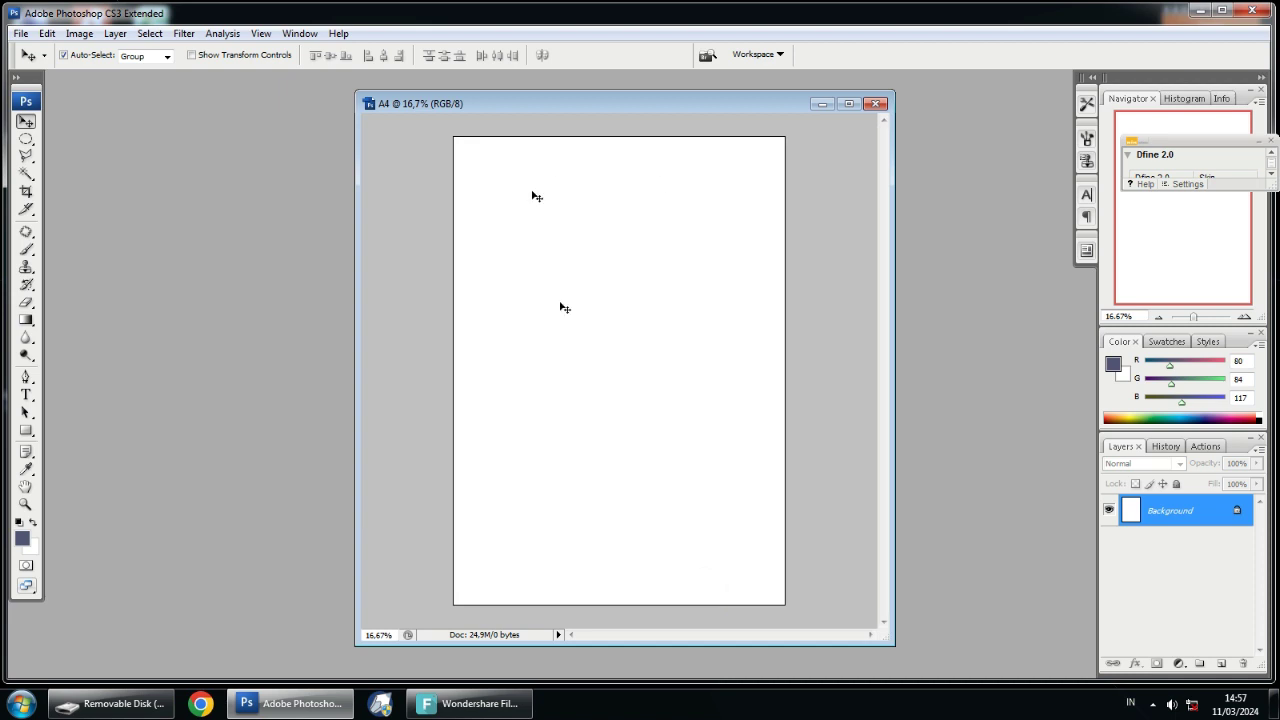
drag(516, 106, 635, 106)
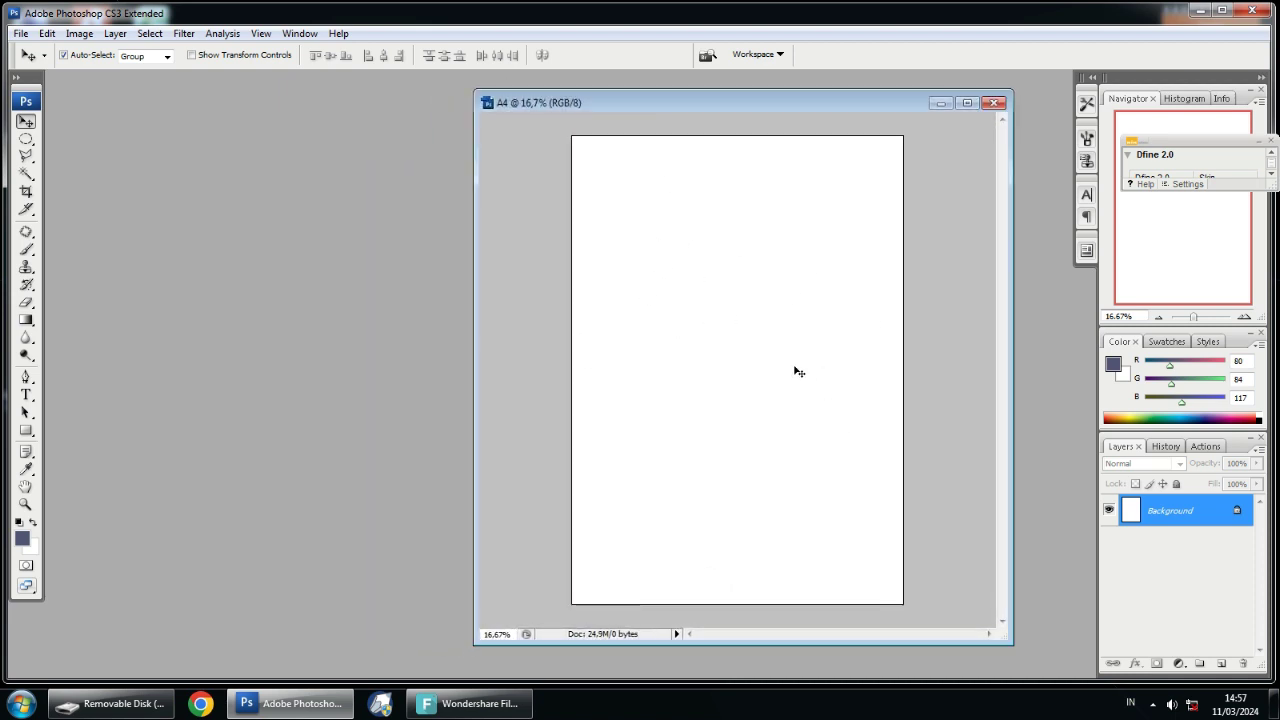
Switch to the Removable Disk (G:) folder and open its four IMG photos in Photoshop
click(110, 703)
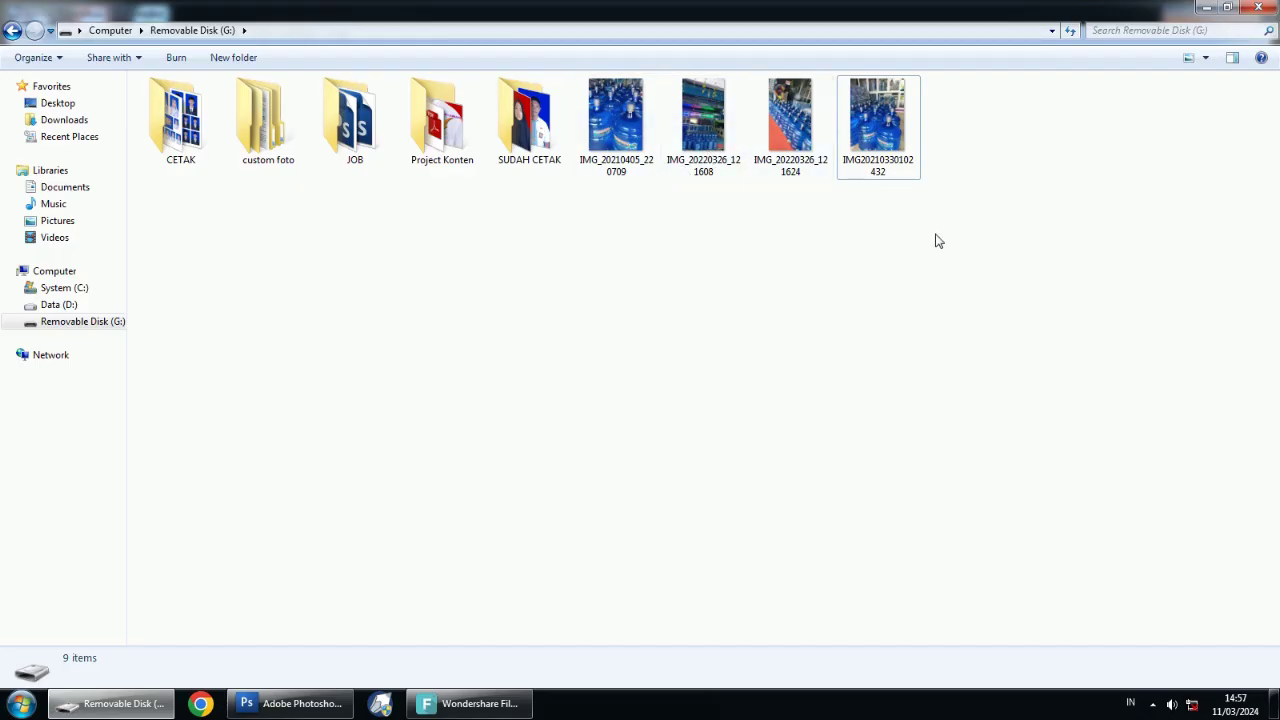
drag(950, 328, 578, 78)
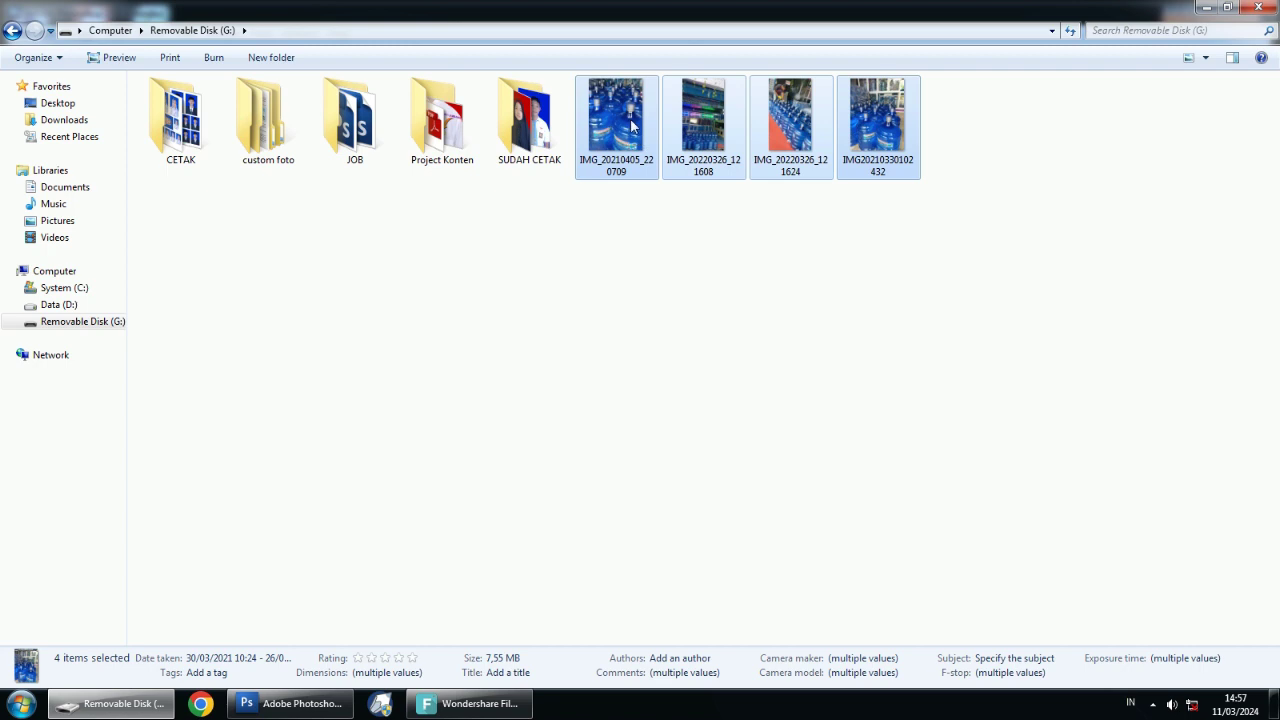
drag(951, 262, 584, 77)
drag(592, 120, 152, 420)
drag(135, 280, 190, 254)
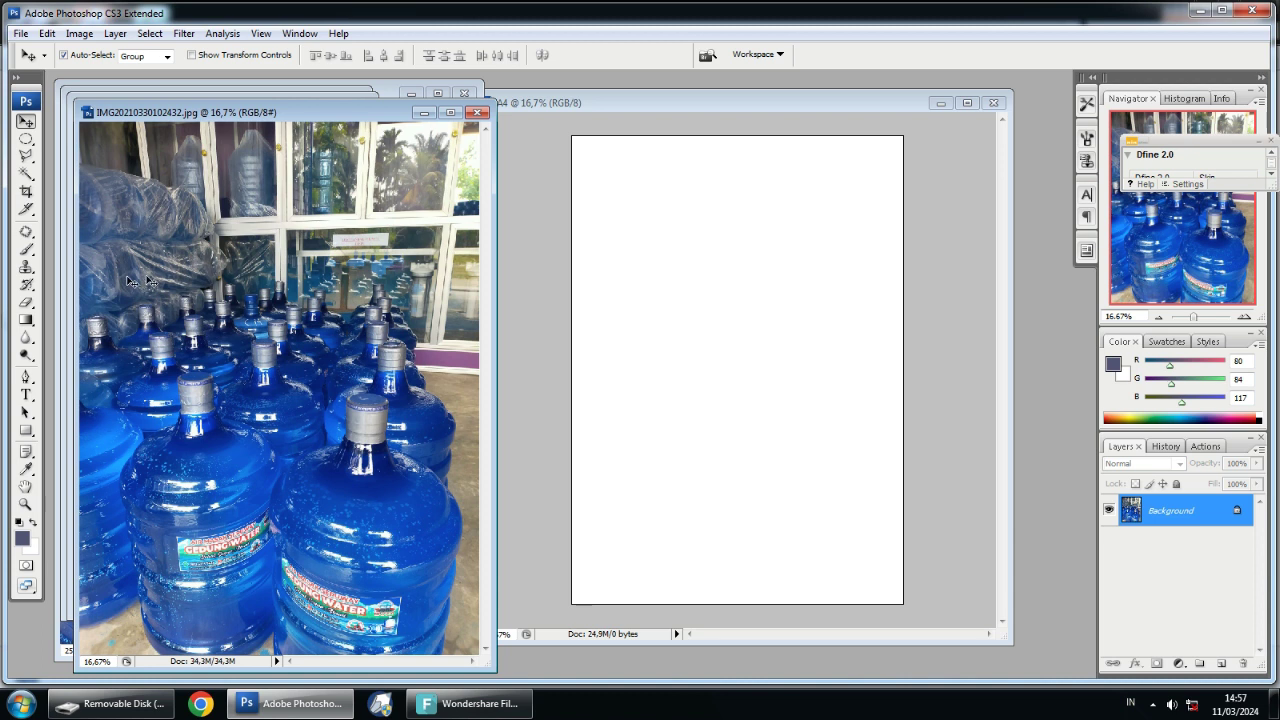
Spread out the opened photo windows so IMG20210330102432.jpg and IMG_20220326_121624.jpg are both accessible beside the A4 document
drag(277, 116, 572, 103)
drag(226, 102, 305, 95)
drag(478, 100, 351, 125)
Try IMG20210330102432.jpg and IMG_20220326_121624.jpg uncropped on the A4 page, and delete both photo layers again
drag(456, 217, 729, 222)
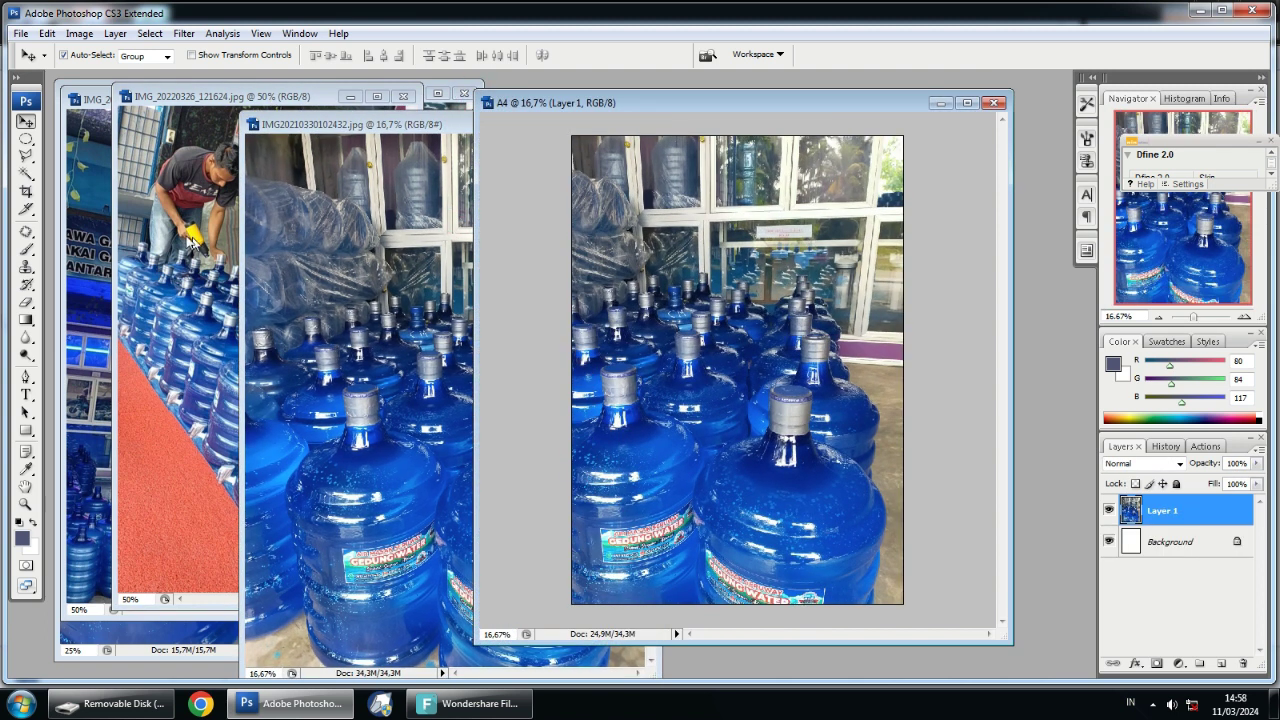
click(188, 238)
drag(243, 256, 670, 299)
drag(752, 264, 897, 253)
drag(680, 284, 780, 343)
drag(866, 345, 704, 322)
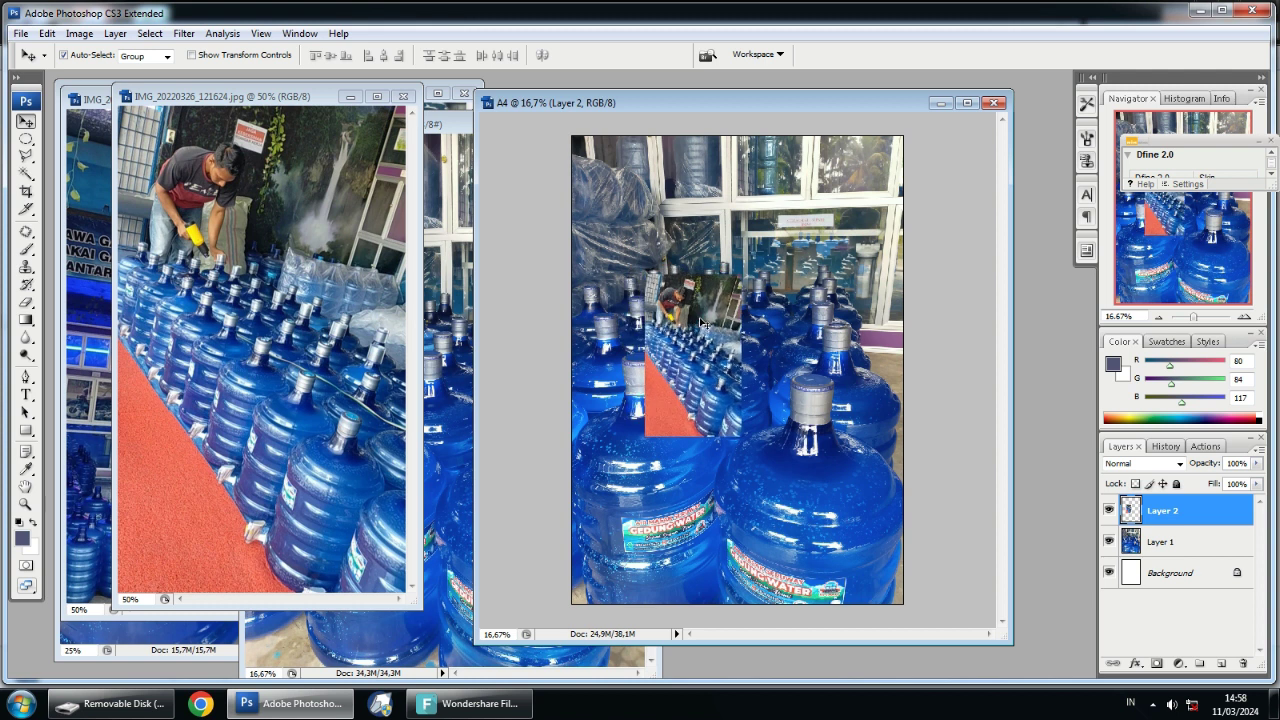
key(Delete)
key(Delete)
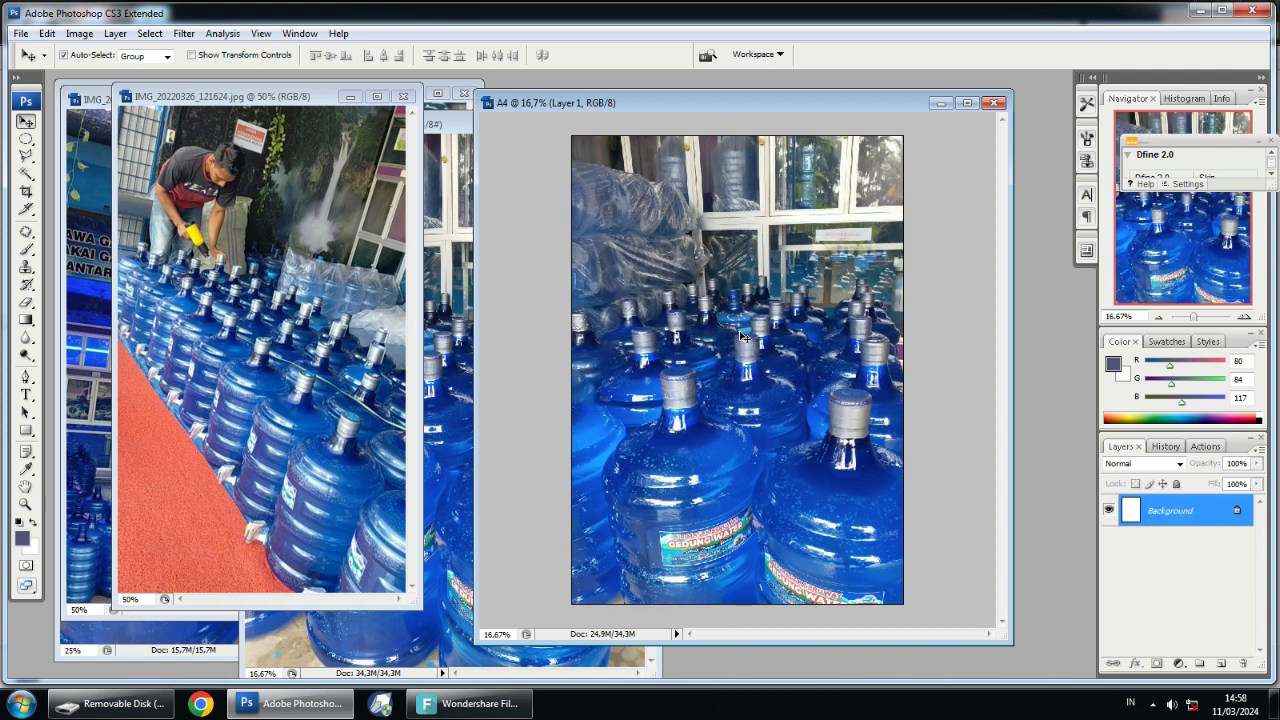
Enlarge the IMG_20220326_121624.jpg window, show its photo at 33,3%, and shift it and the A4 window into place
click(290, 97)
drag(411, 599, 645, 619)
key(ctrl+minus)
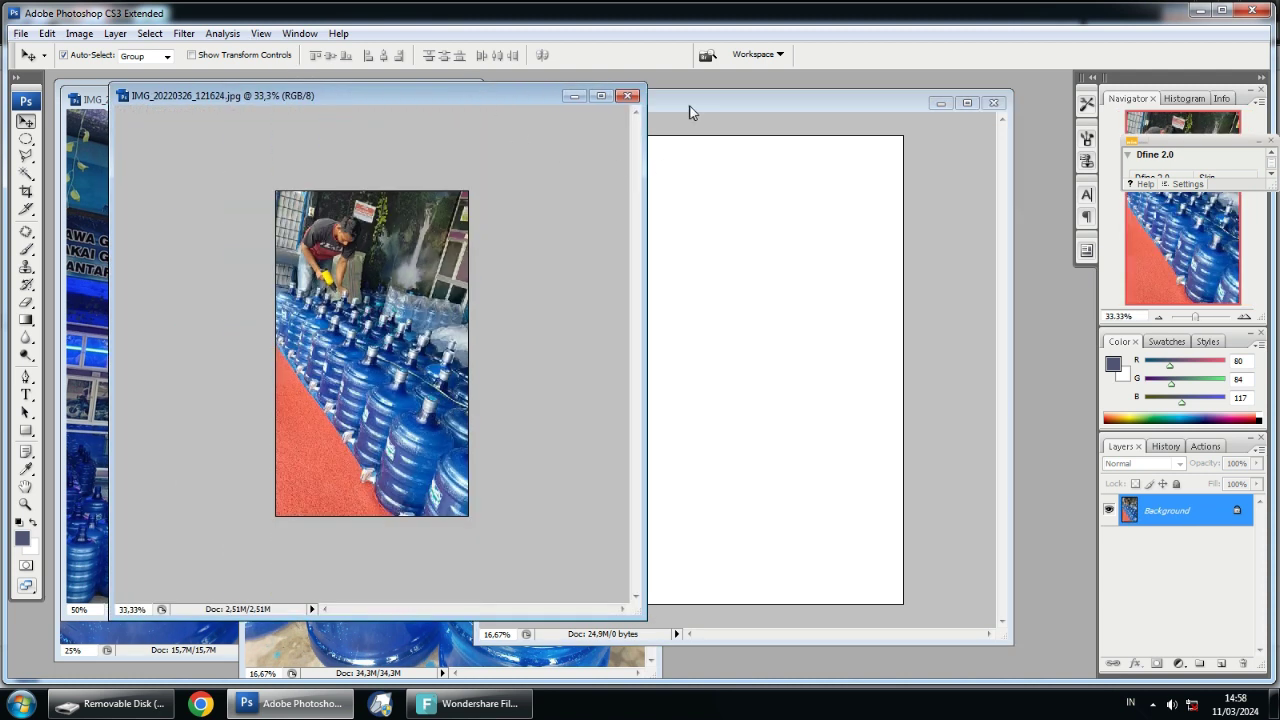
drag(689, 110, 725, 105)
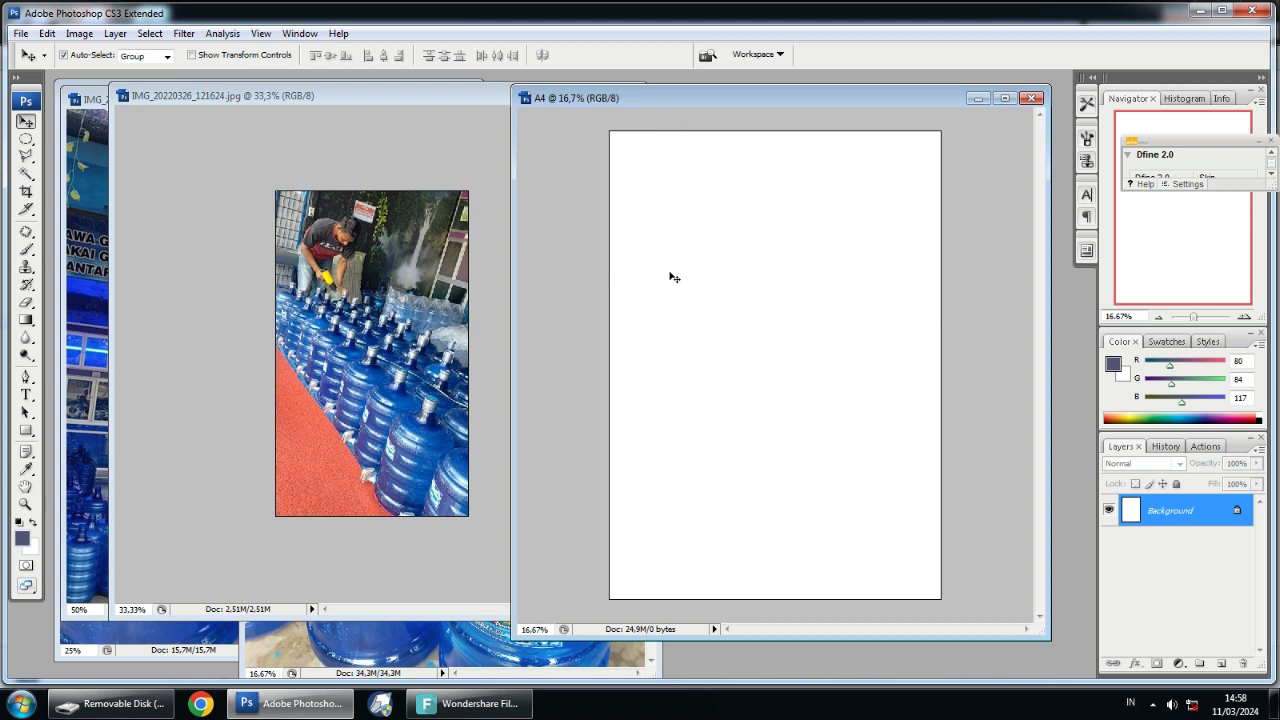
click(296, 183)
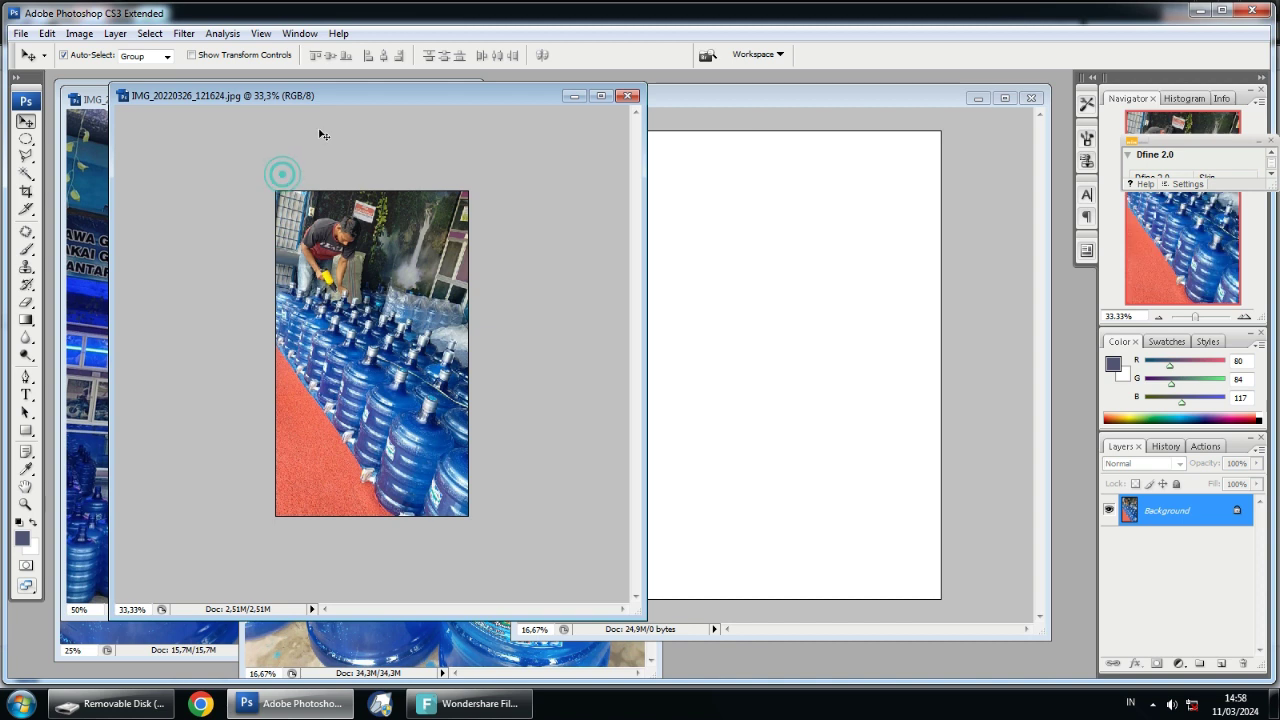
drag(323, 103, 406, 114)
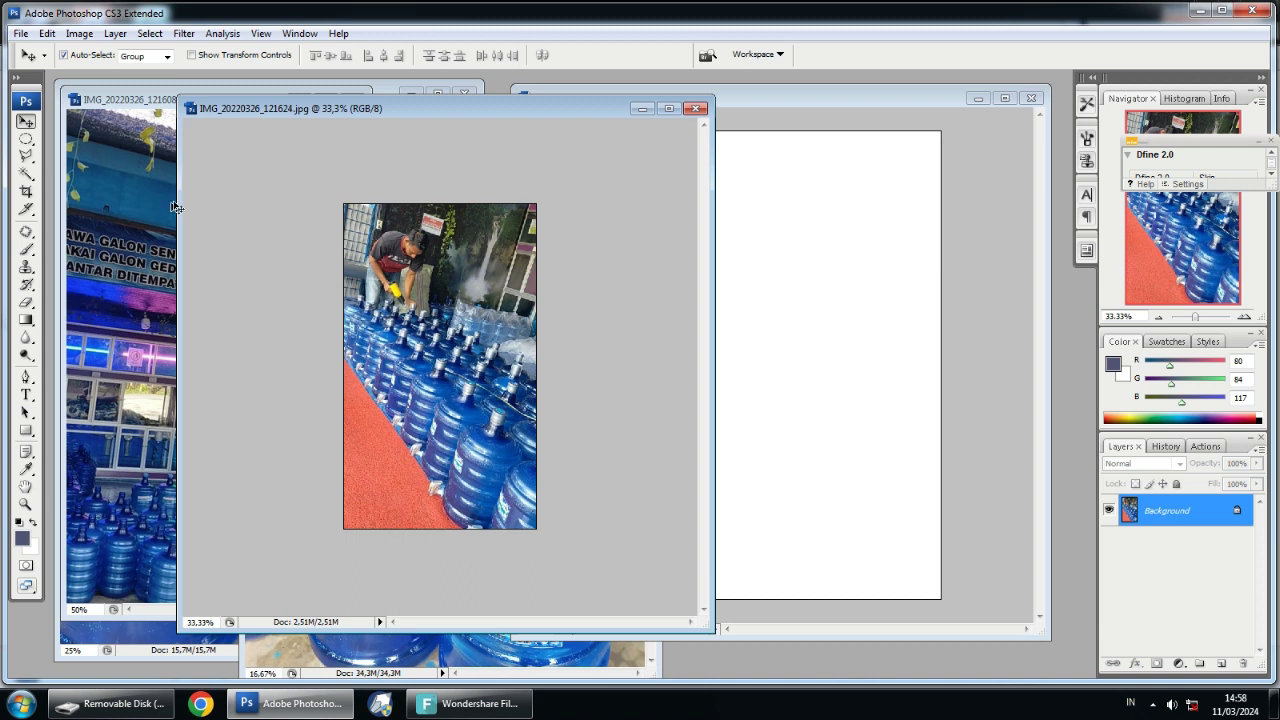
Set the Crop tool to a width of 8 cm and a height of 12 cm
click(26, 192)
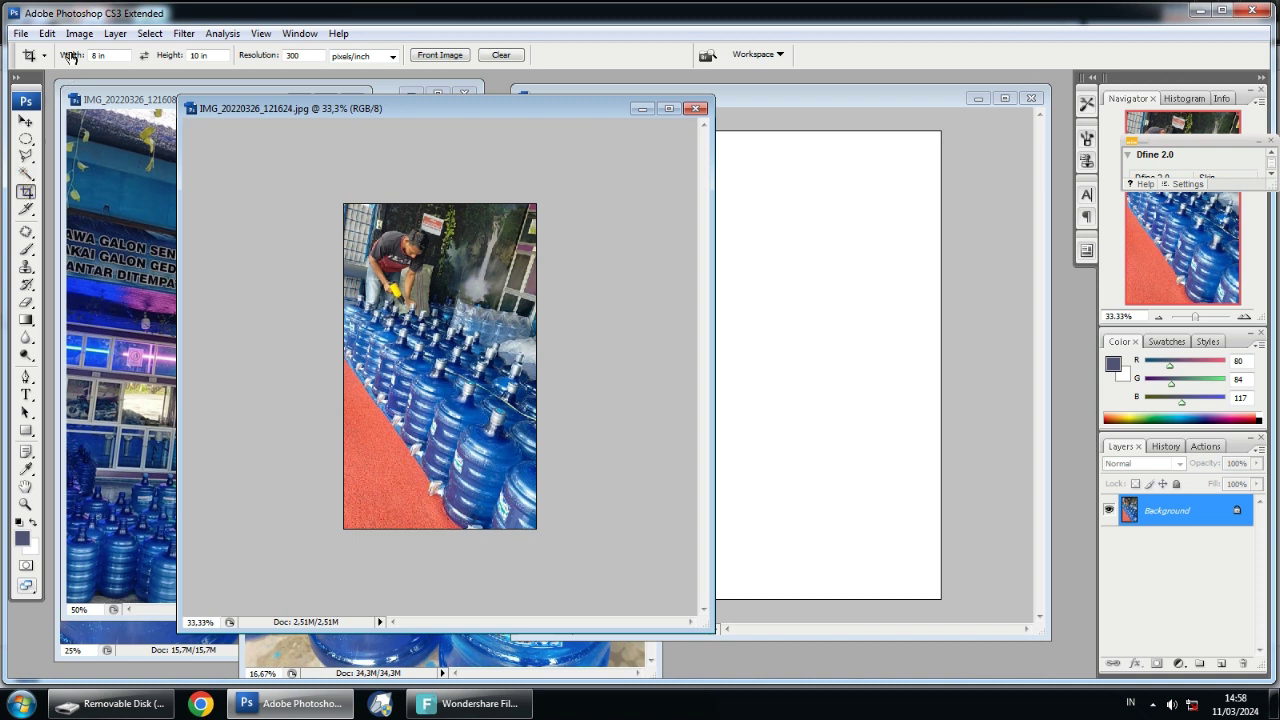
click(220, 55)
click(80, 55)
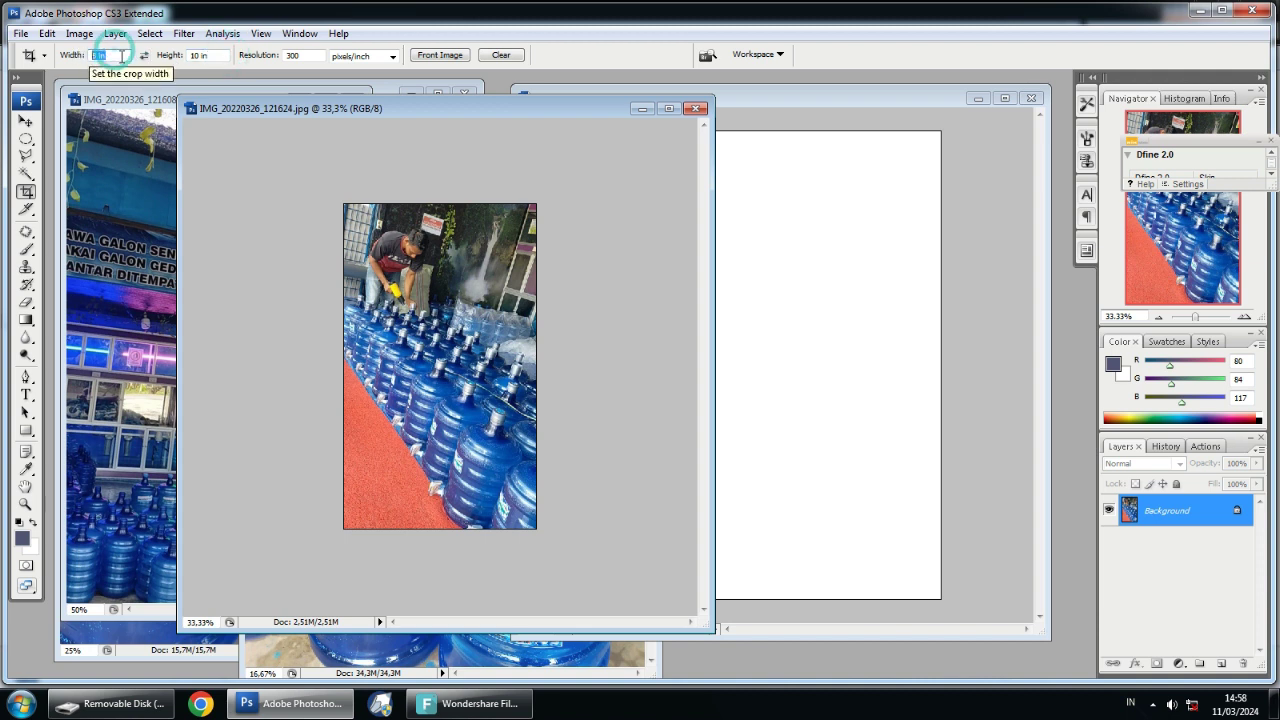
click(119, 55)
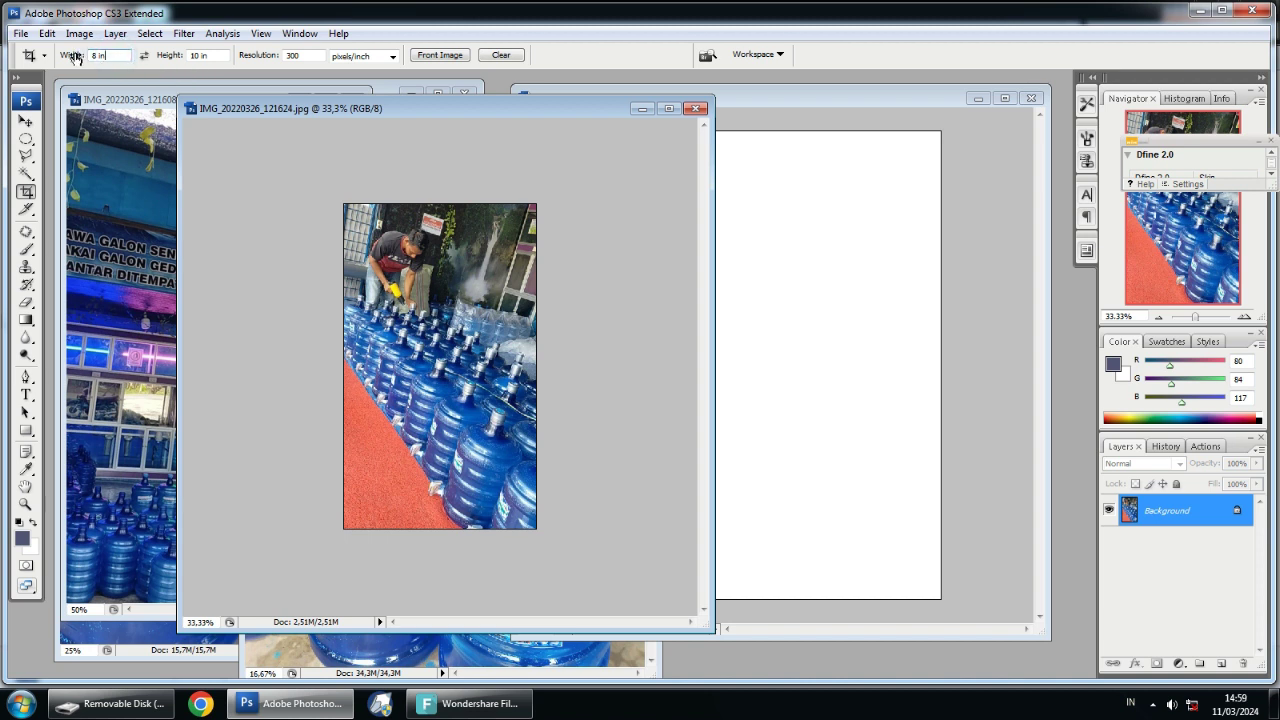
click(125, 55)
click(217, 56)
click(190, 56)
double_click(214, 55)
text(12c)
Use a resolution of 300 pixels/inch for the Crop tool
double_click(309, 56)
drag(304, 55, 290, 55)
click(299, 54)
click(392, 56)
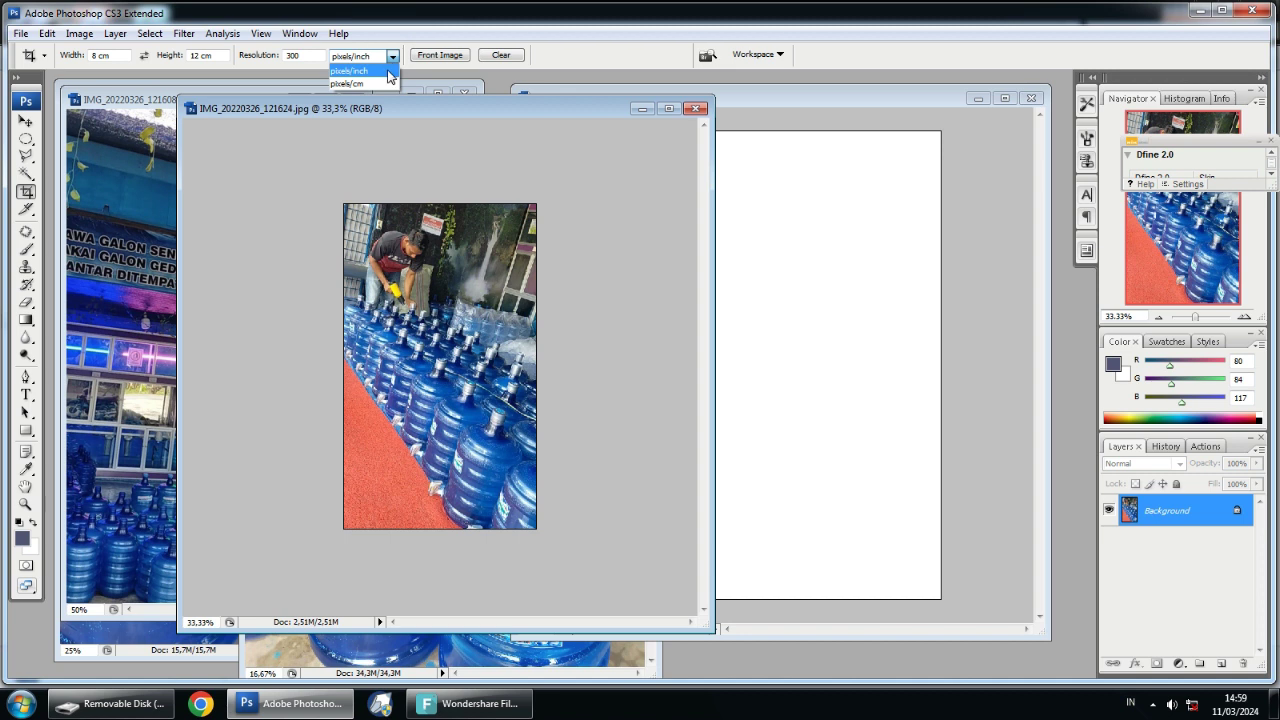
click(333, 55)
click(295, 55)
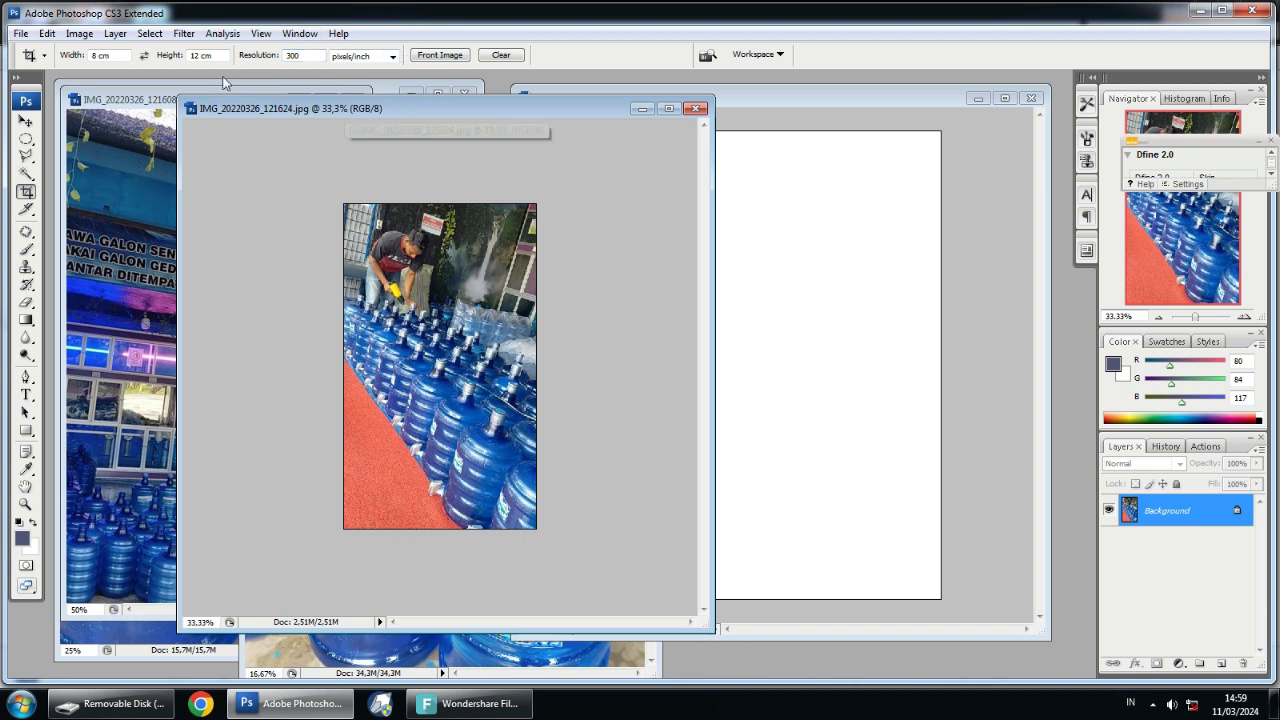
Crop IMG_20220326_121624.jpg across its full width, with the frame shifted slightly below the photo's upper edge
drag(245, 118, 229, 118)
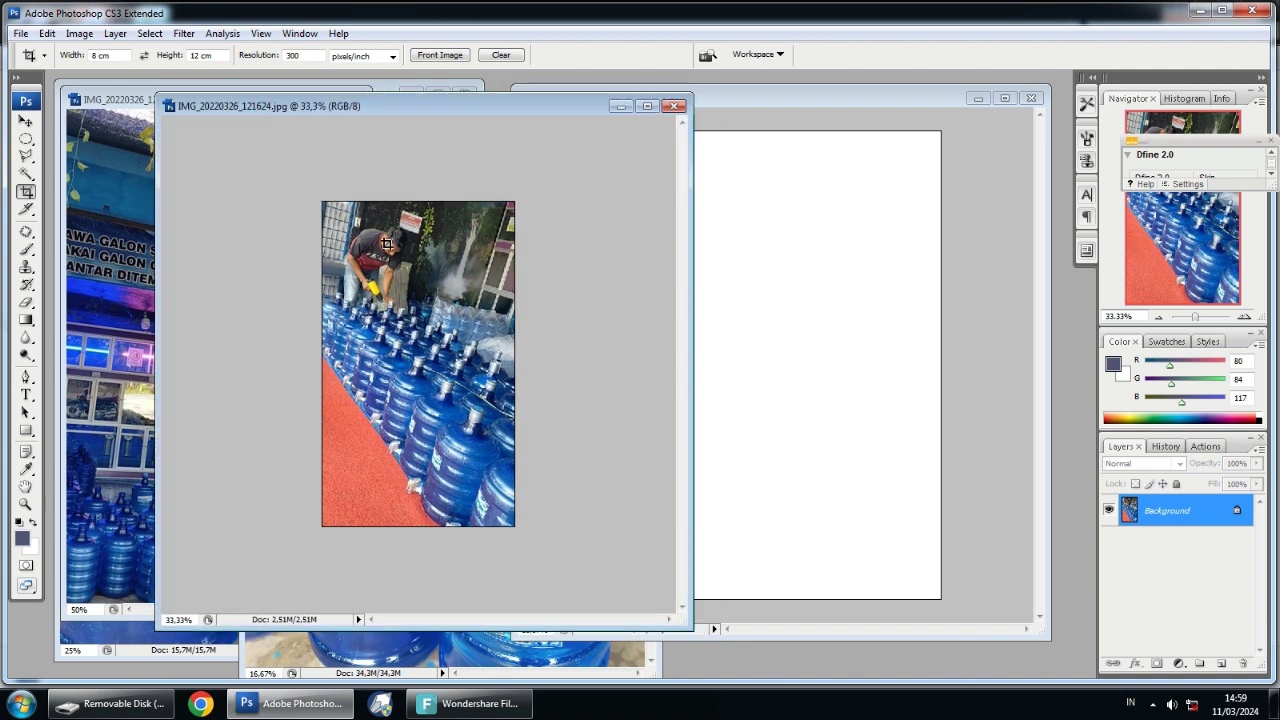
drag(316, 197, 630, 527)
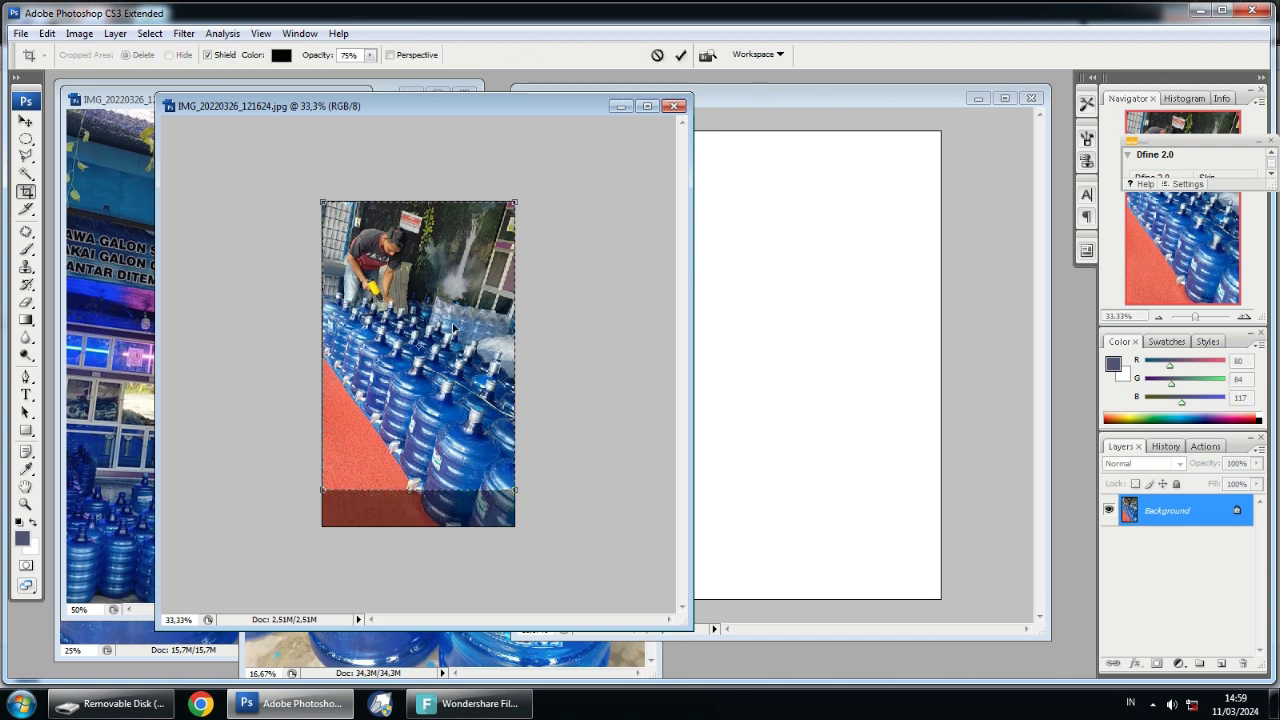
drag(443, 334, 448, 305)
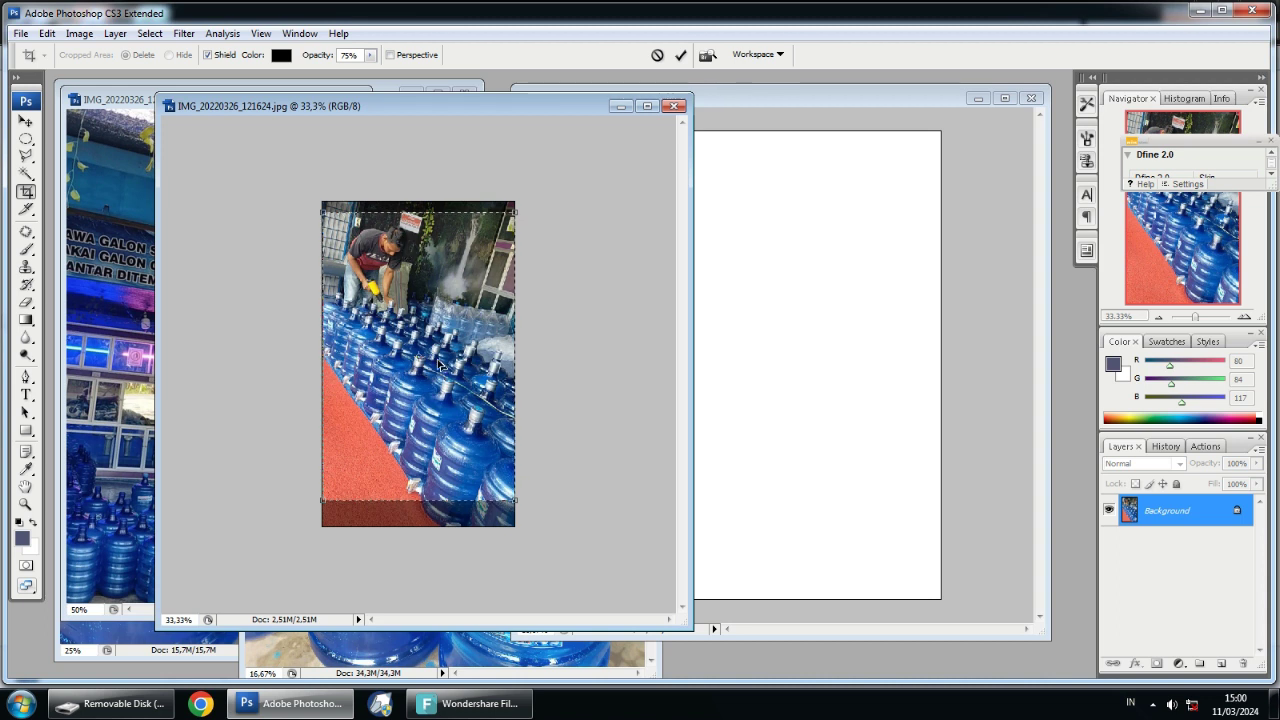
key(Return)
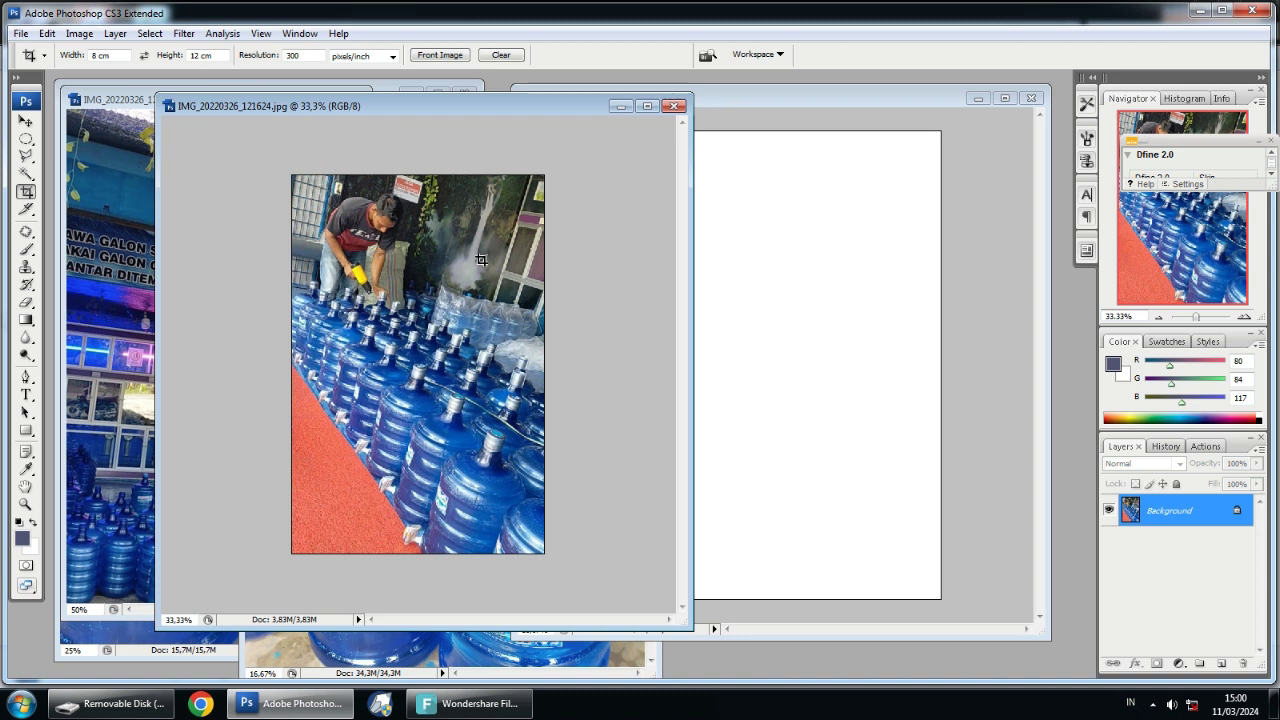
Place the cropped IMG_20220326_121624.jpg on the upper left part of the A4 page and close its source file
click(26, 122)
drag(594, 315, 688, 240)
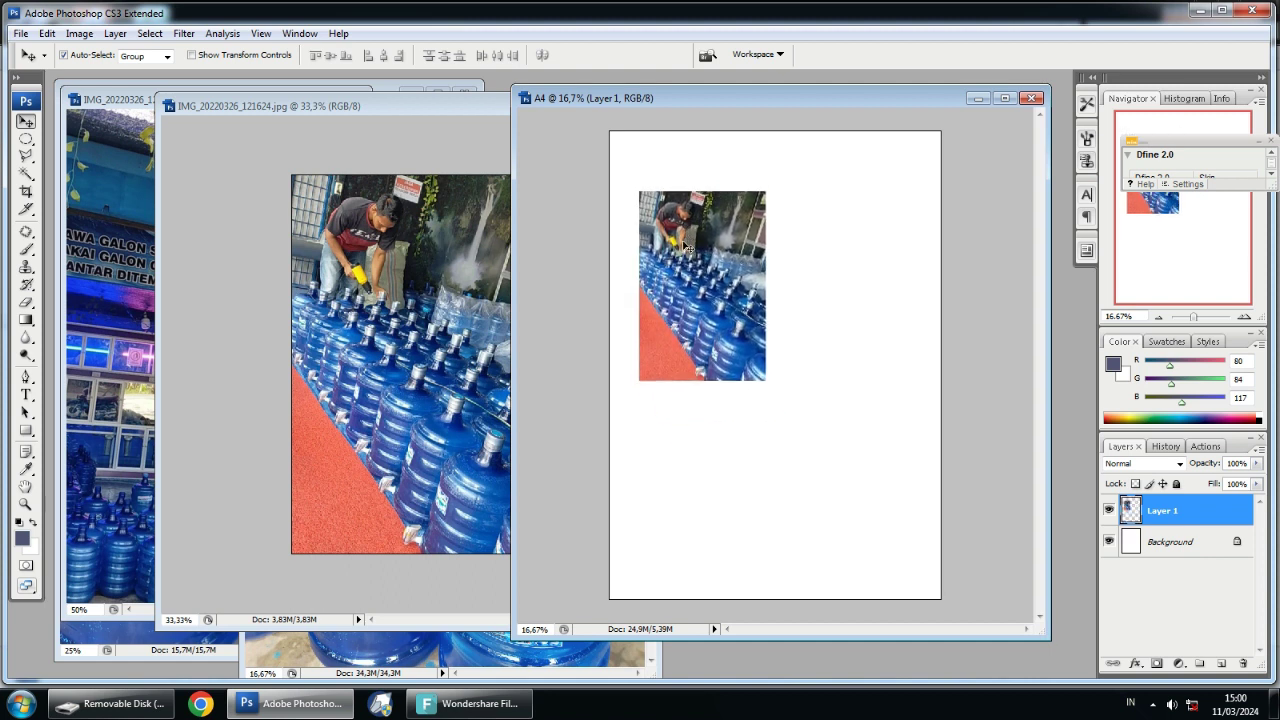
click(318, 191)
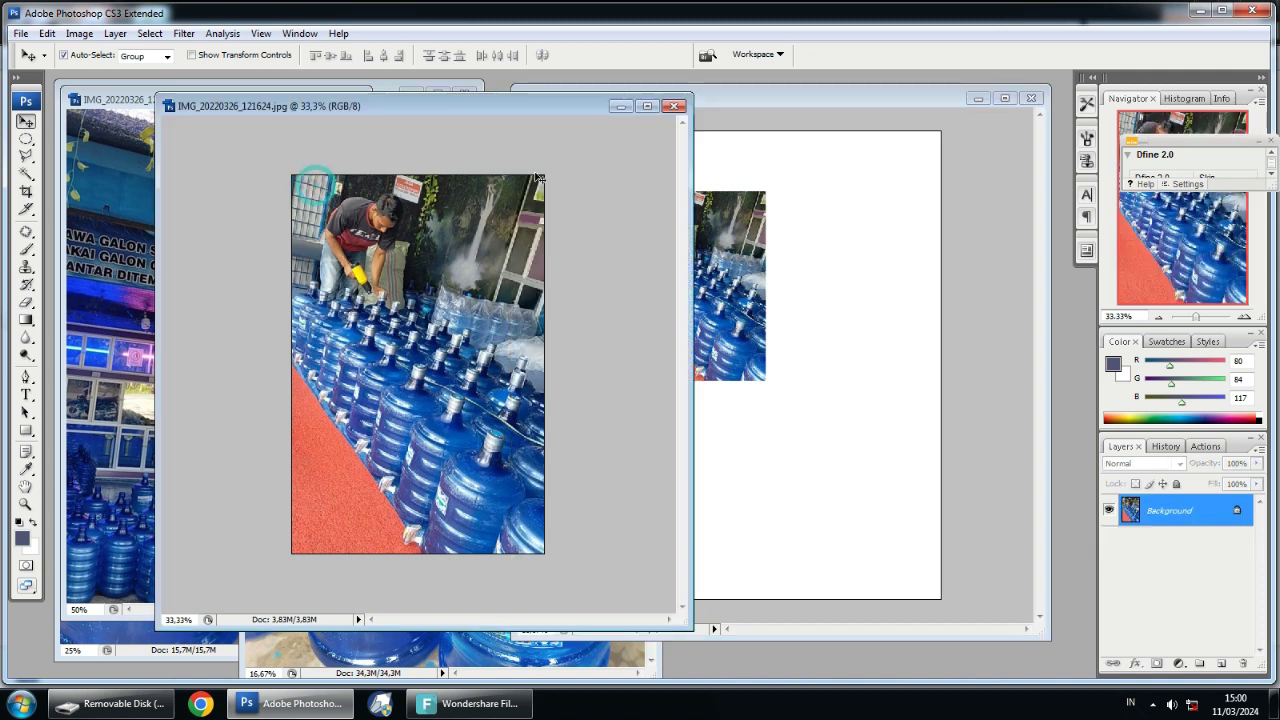
click(675, 107)
click(649, 277)
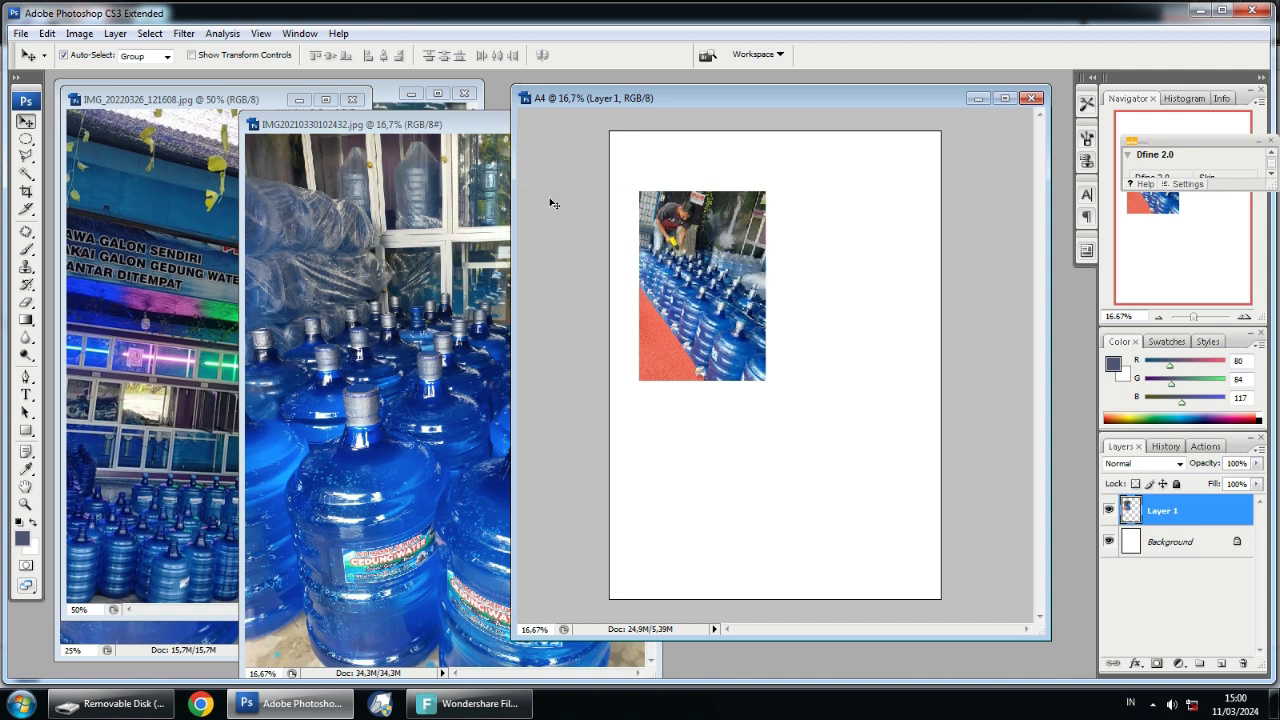
Crop IMG20210330102432.jpg over its full height, with the frame centred horizontally on the photo
drag(416, 124, 318, 91)
drag(329, 213, 329, 213)
scroll(329, 213, down, 1)
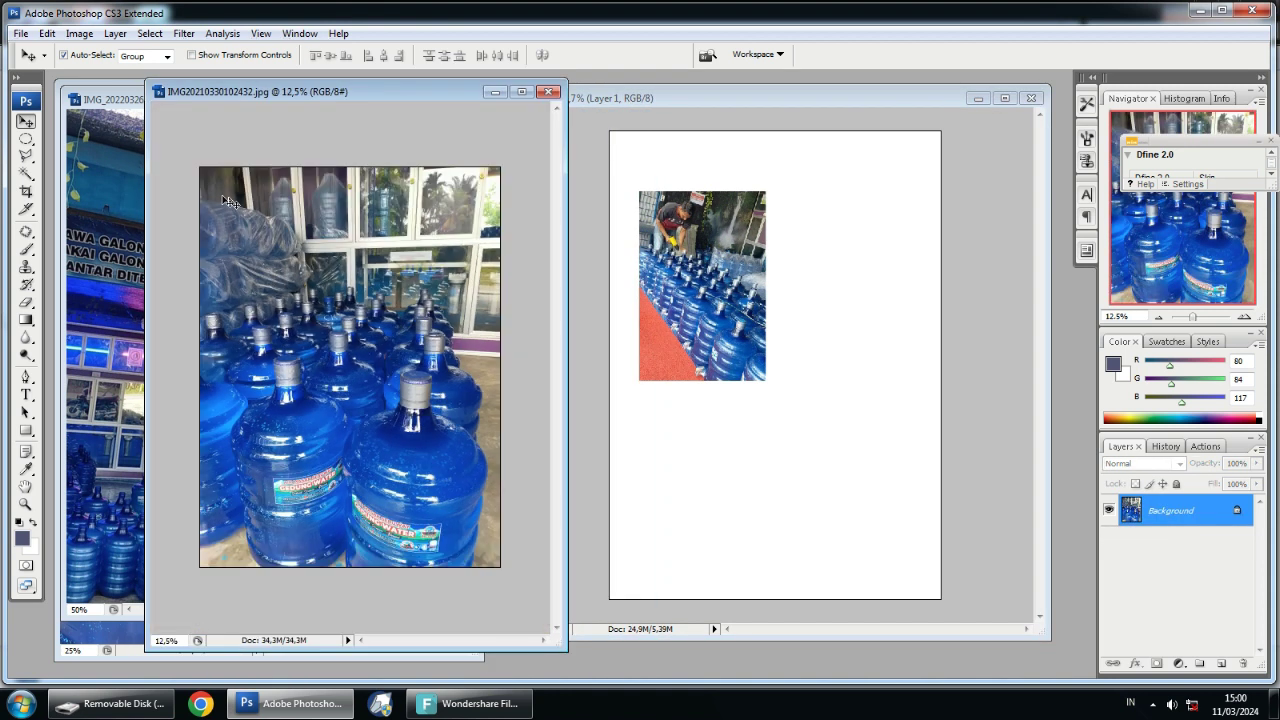
click(27, 193)
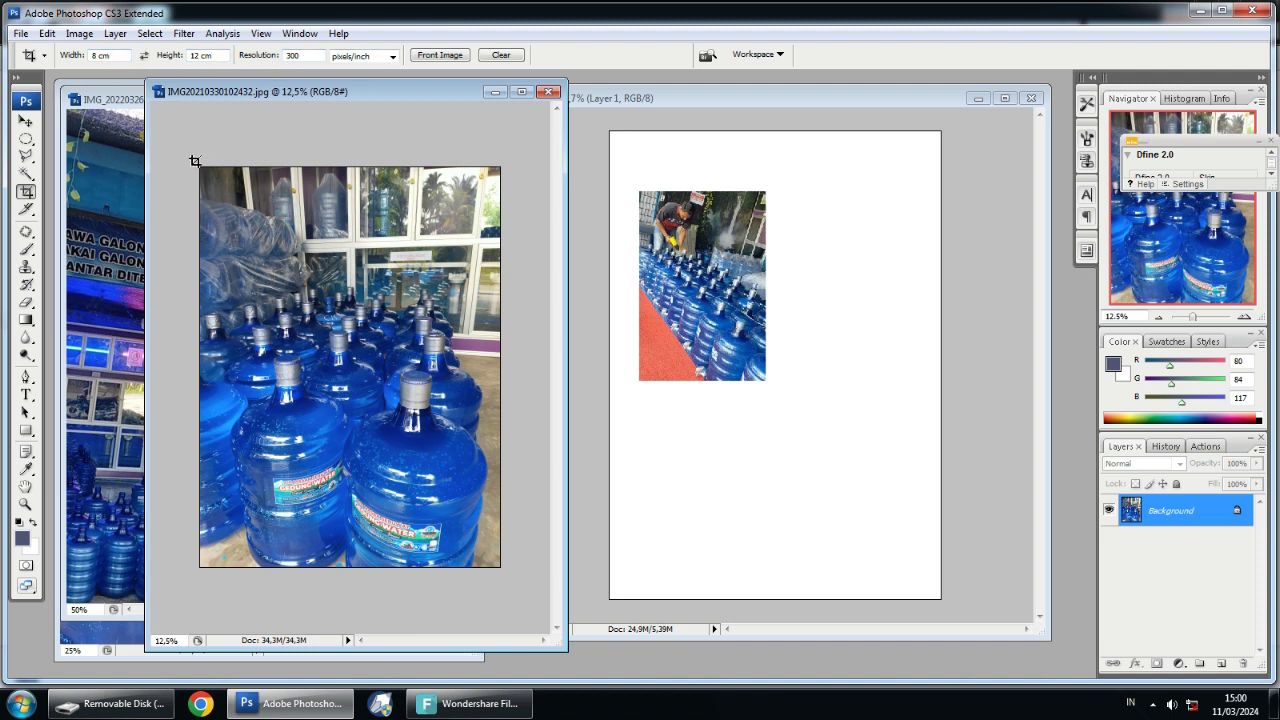
mouse_move(195, 161)
mouse_down()
mouse_move(283, 261)
mouse_move(520, 614)
mouse_move(515, 605)
mouse_up()
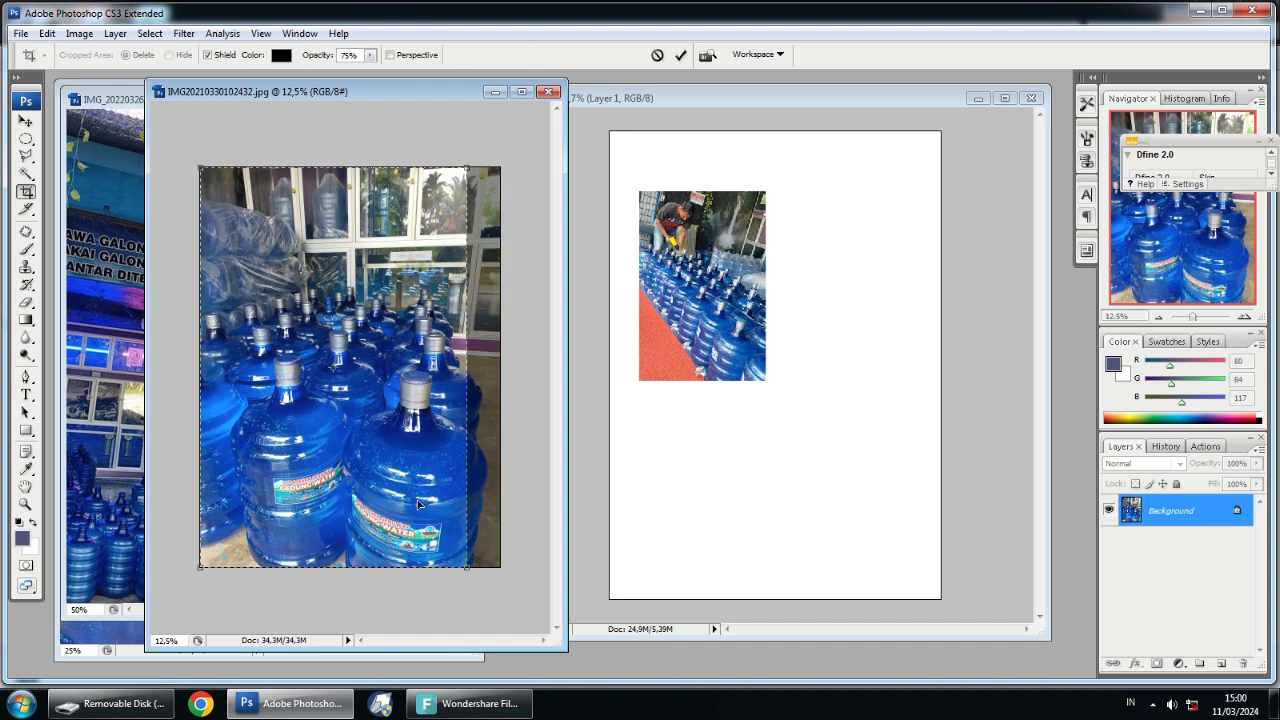
drag(427, 503, 431, 503)
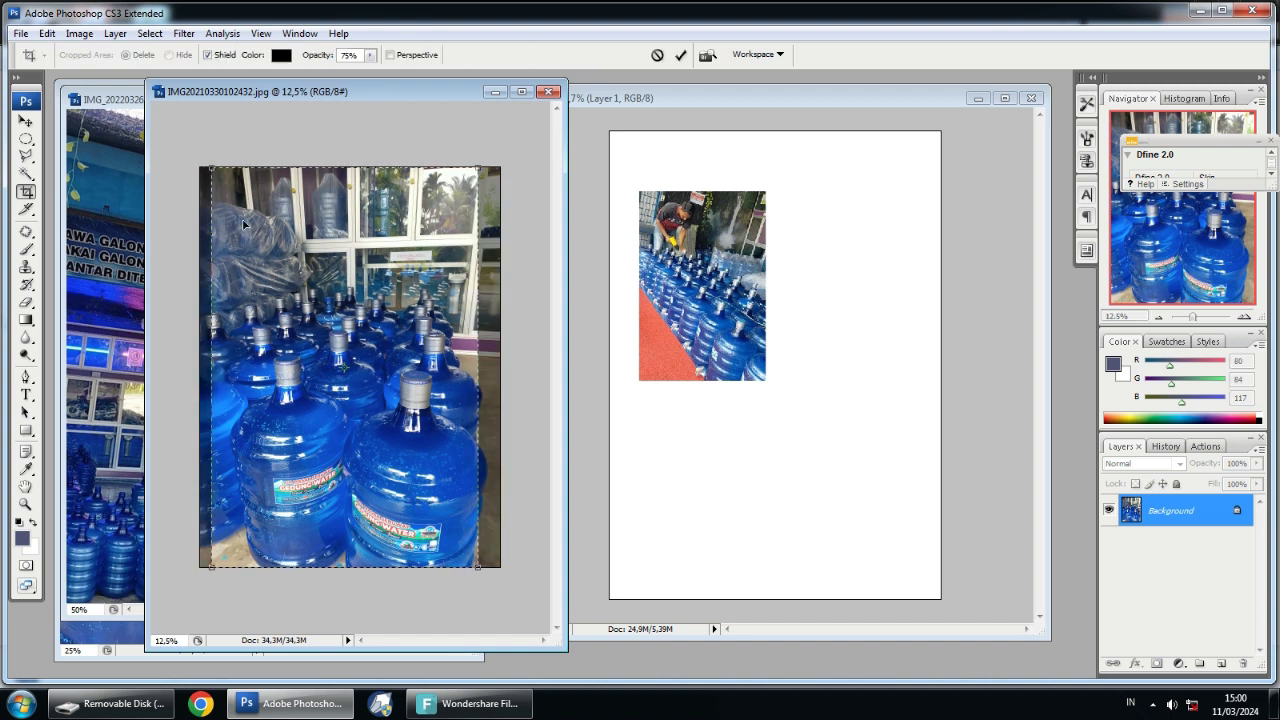
key(Return)
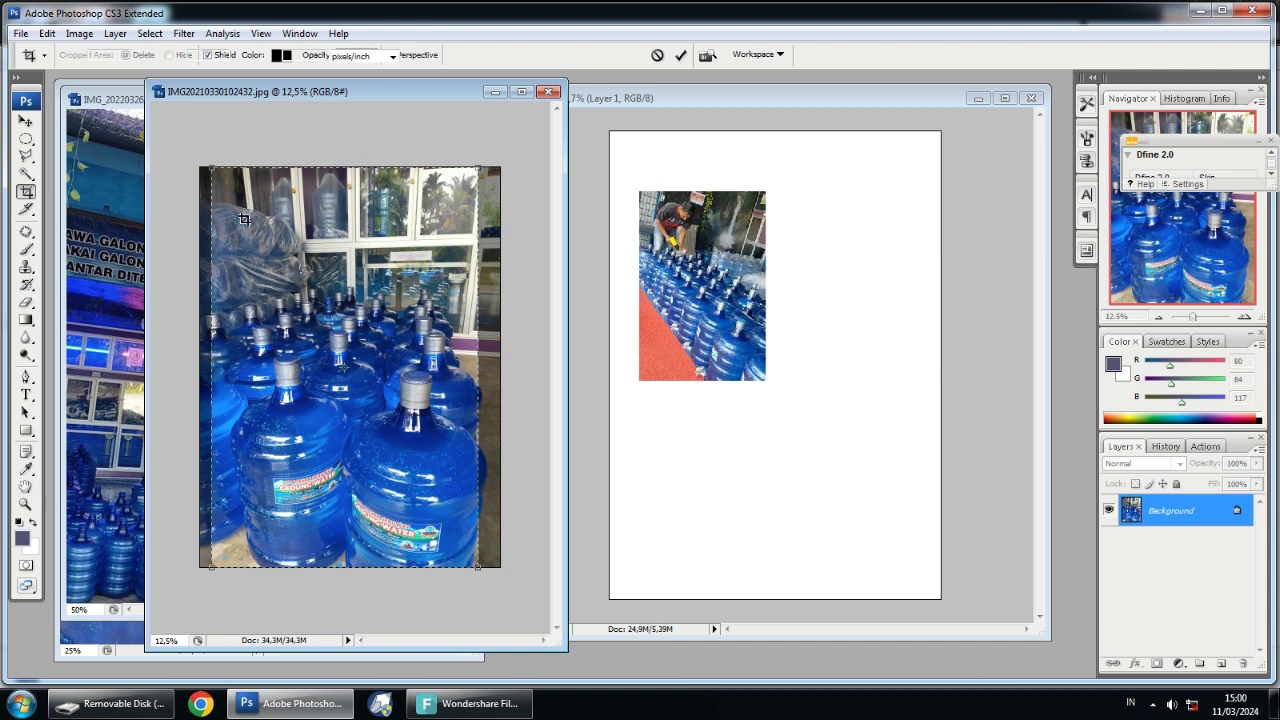
Place the cropped IMG20210330102432.jpg on the upper right part of the A4 page and even out the spacing between both photos
ctrl+click(342, 322)
ctrl+click(342, 322)
ctrl+click(353, 308)
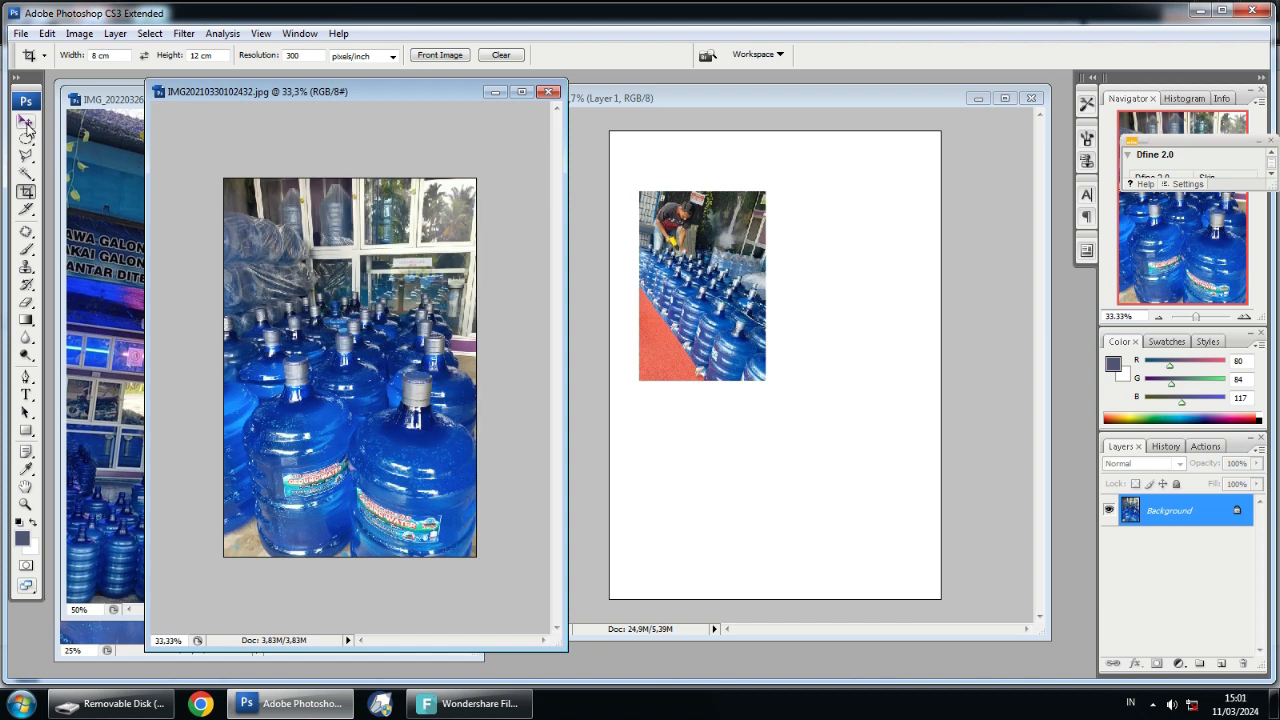
click(25, 121)
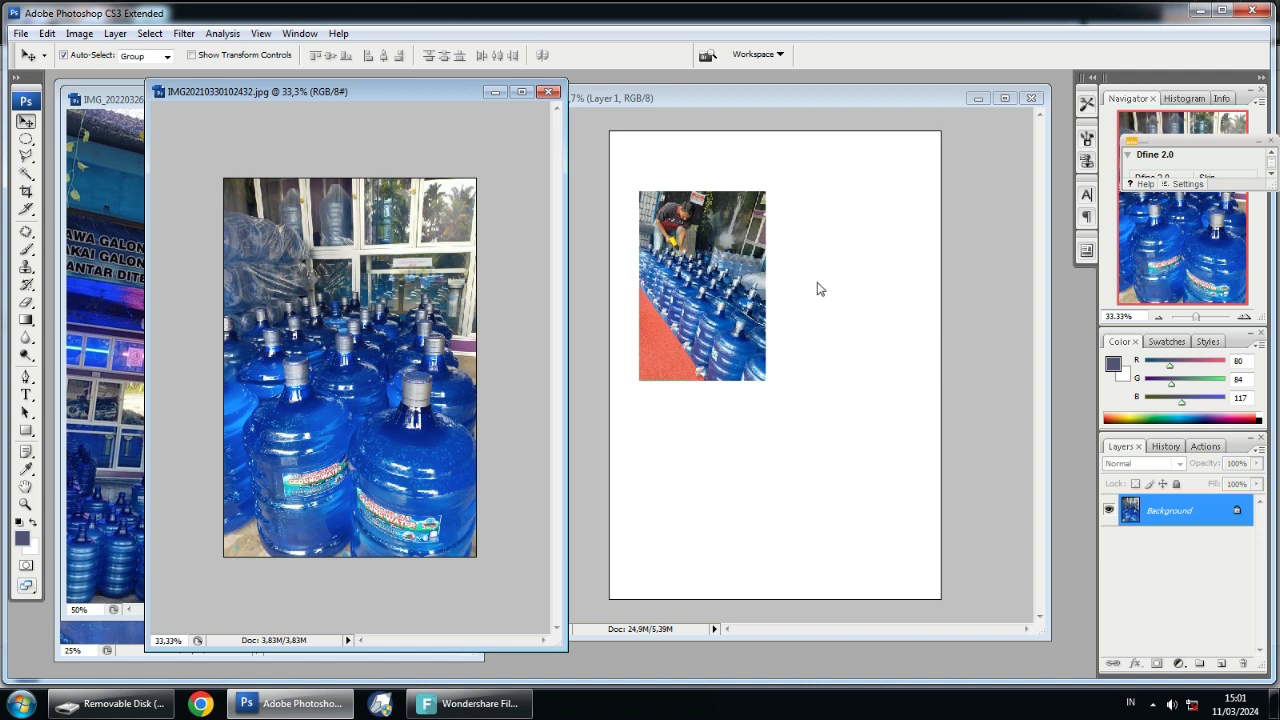
drag(393, 282, 832, 259)
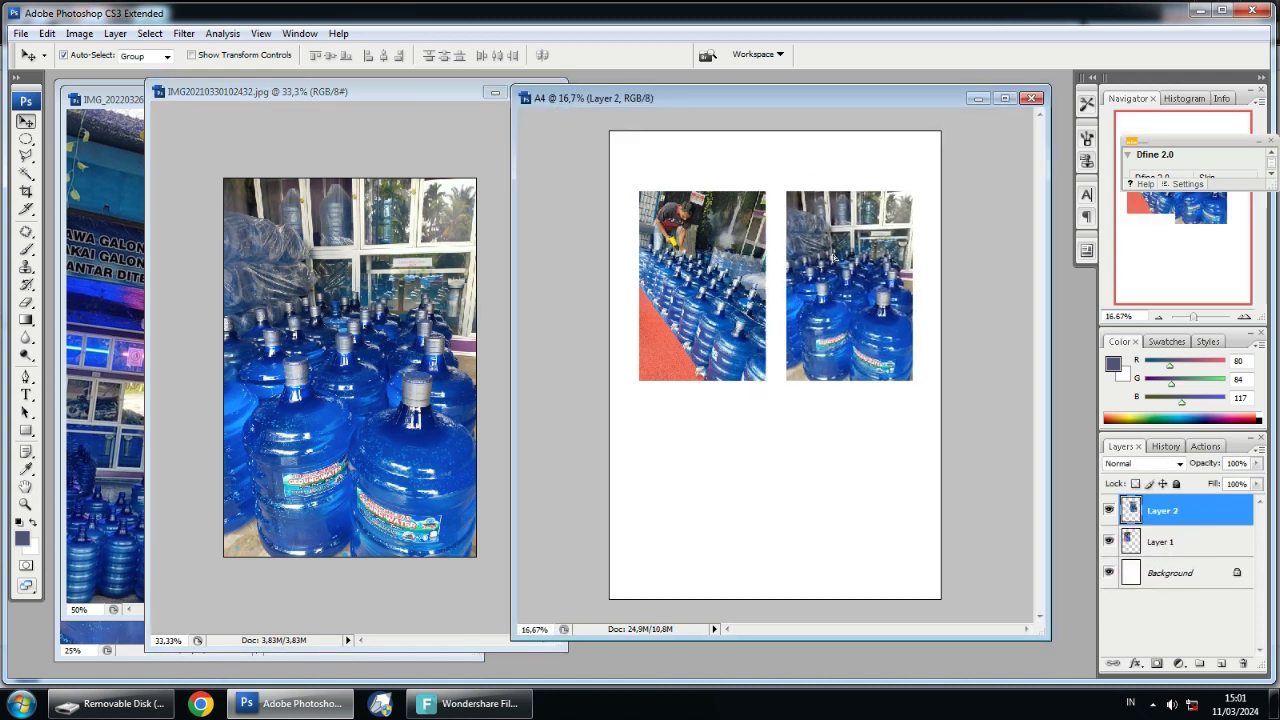
mouse_move(717, 258)
mouse_down()
mouse_move(709, 272)
mouse_move(714, 259)
mouse_up()
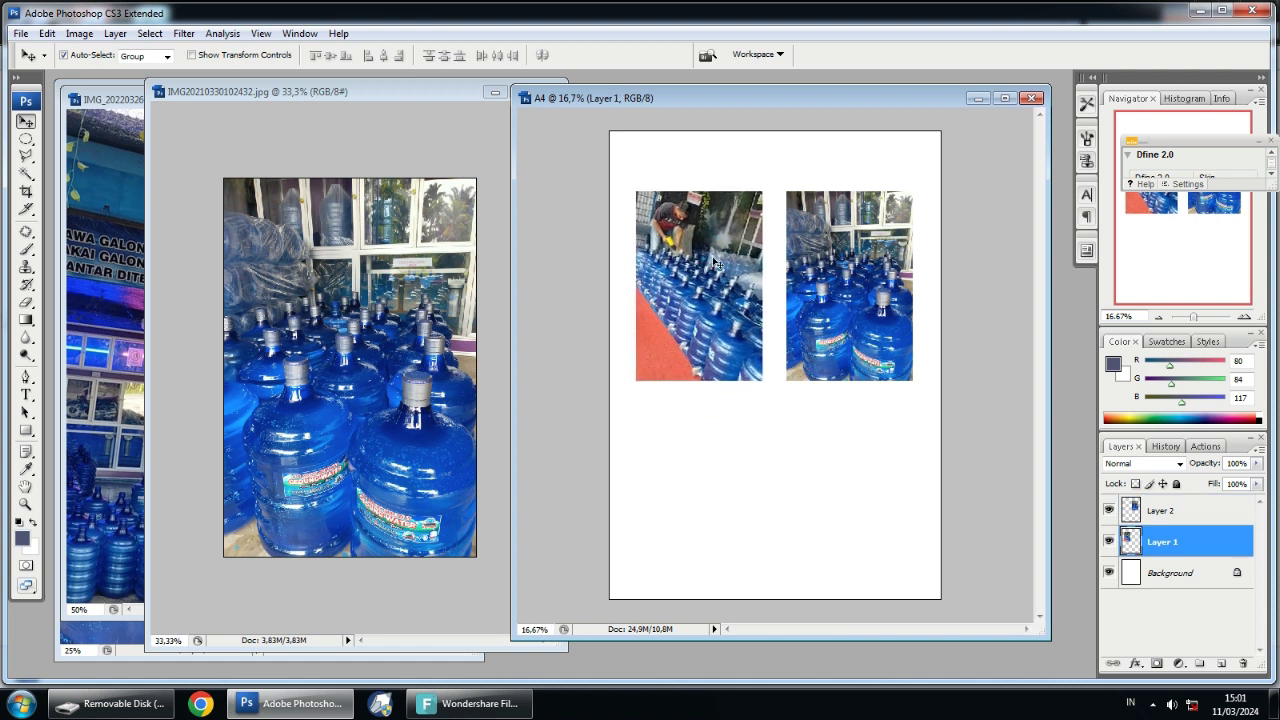
click(852, 264)
drag(852, 264, 860, 268)
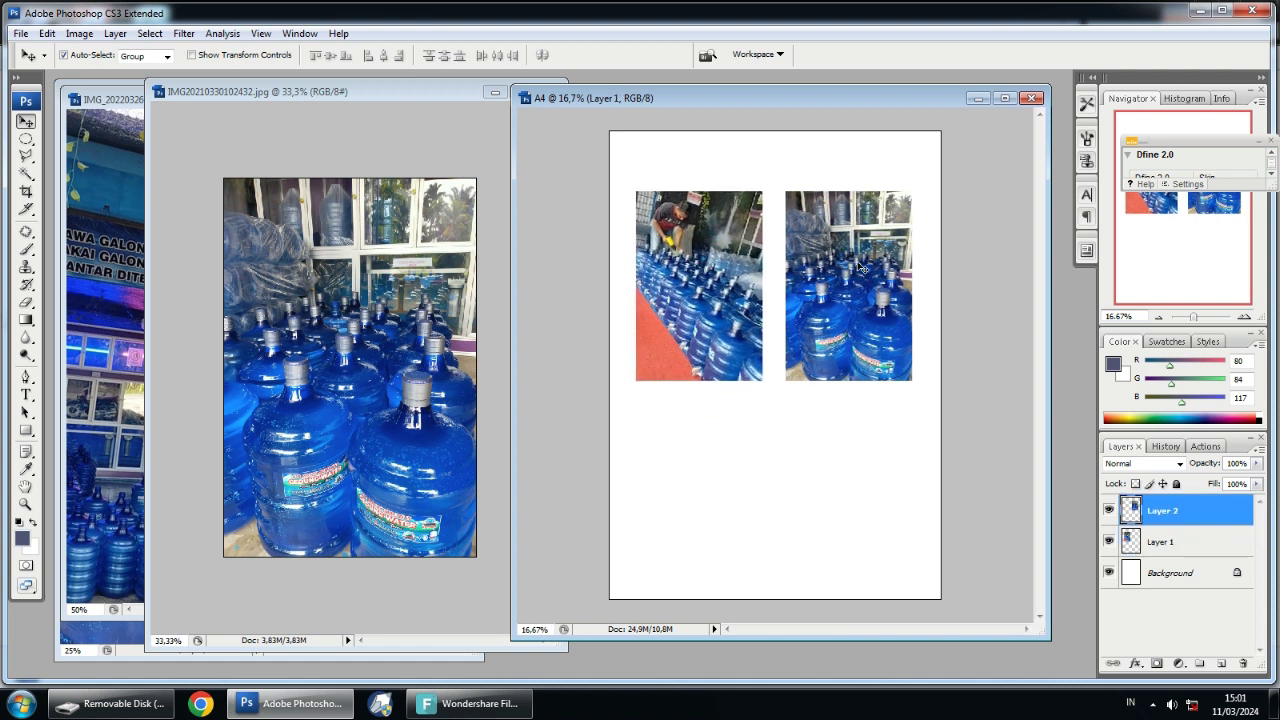
Close IMG20210330102432.jpg without saving its changes
click(414, 270)
click(548, 91)
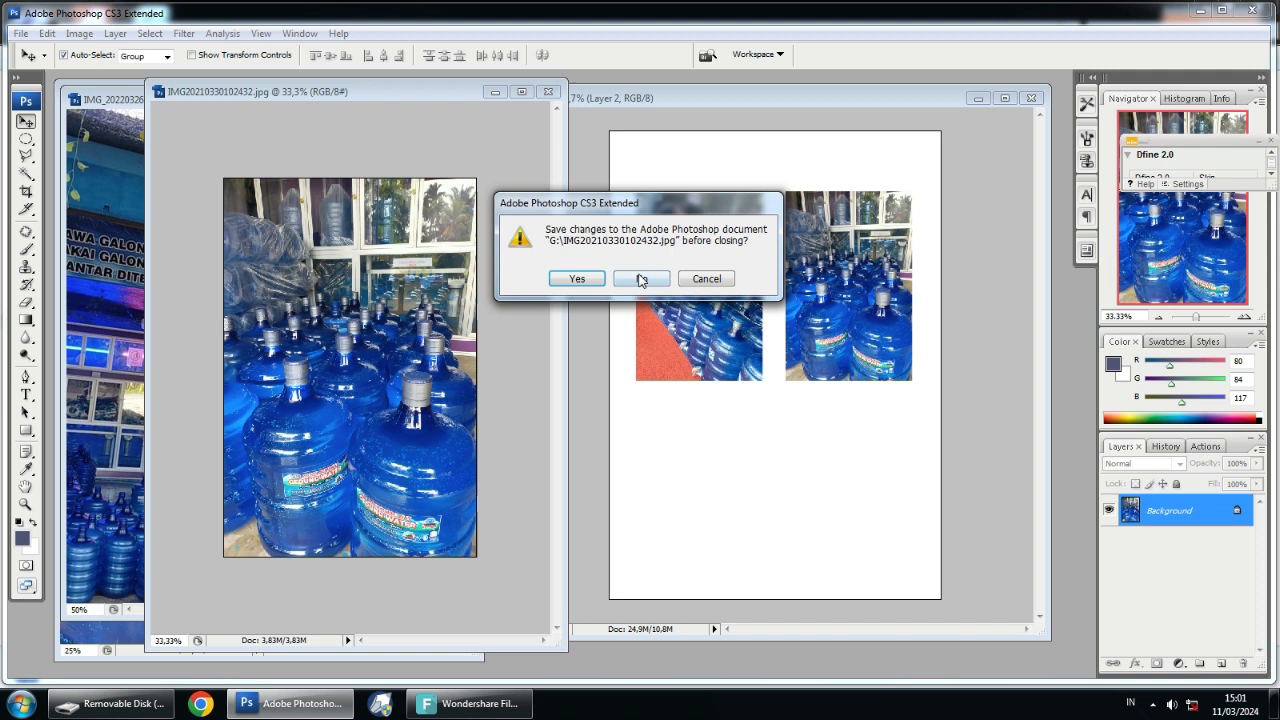
click(641, 277)
Crop IMG_20220326_121608.jpg across its full width, with the frame shifted slightly below the photo's upper edge
click(231, 219)
drag(218, 102, 312, 116)
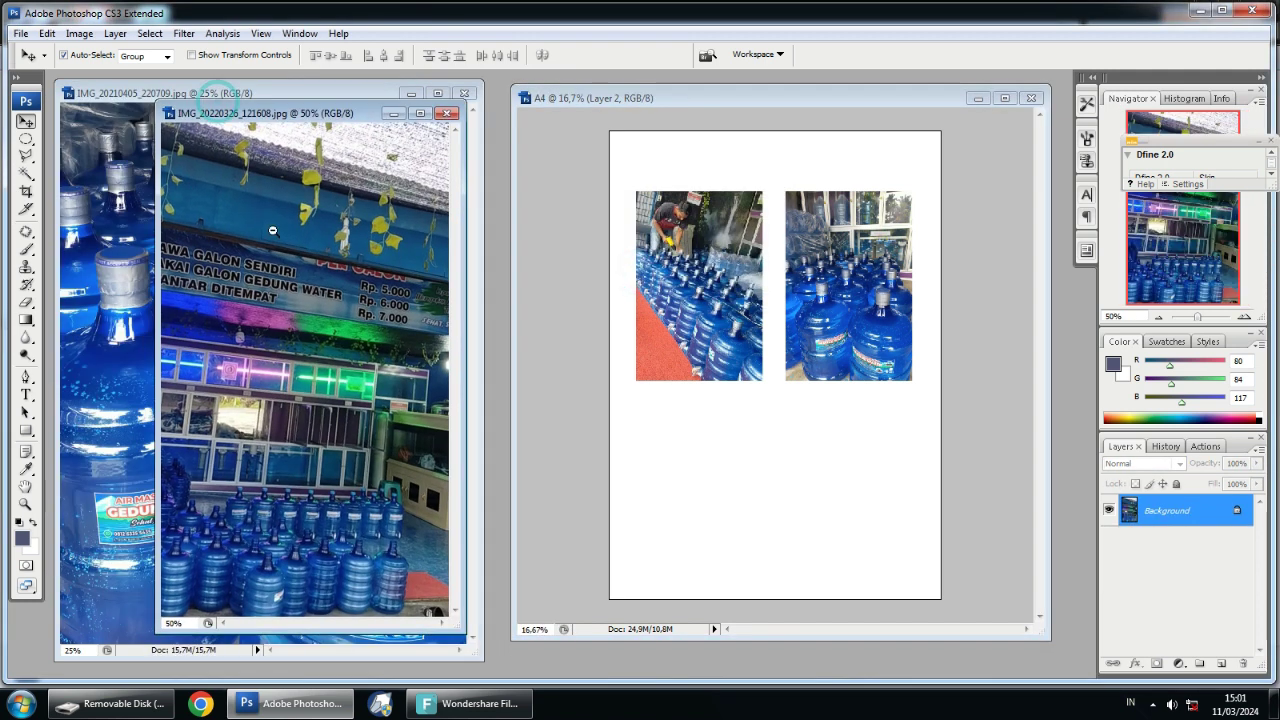
key(ctrl+minus)
click(264, 243)
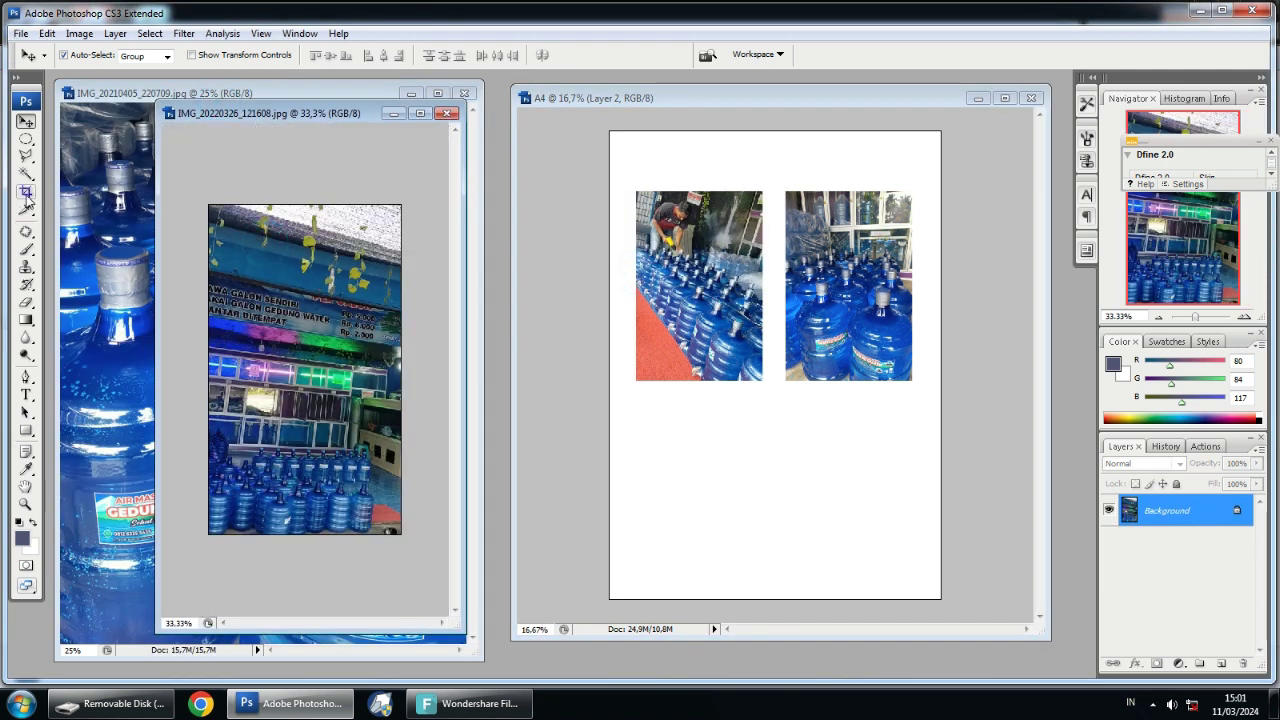
click(26, 191)
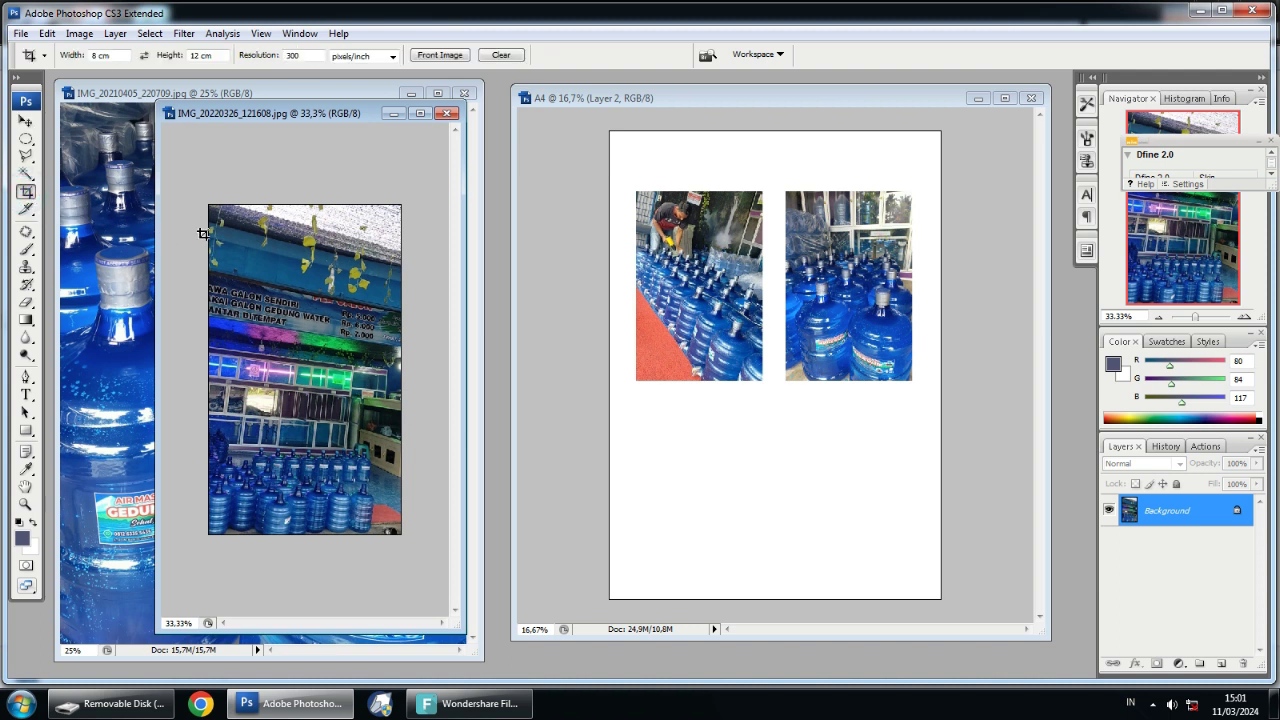
drag(197, 218, 527, 535)
drag(321, 371, 321, 388)
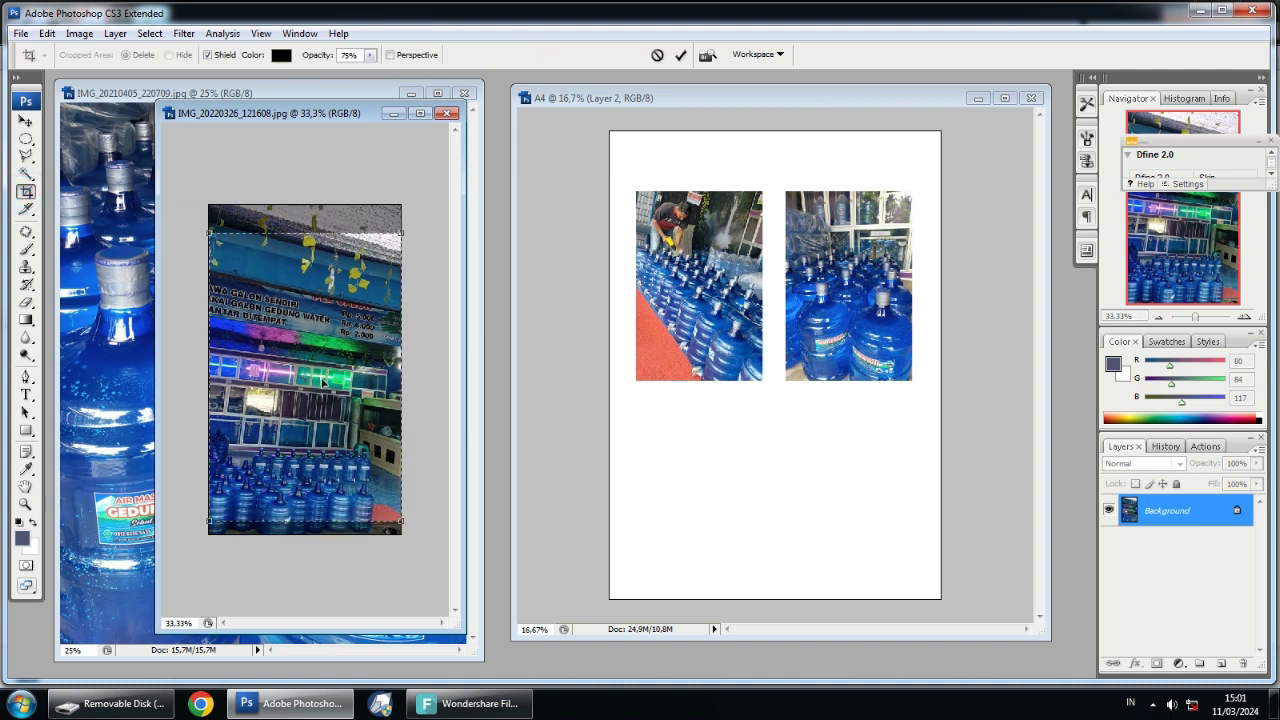
double_click(311, 332)
Place the cropped IMG_20220326_121608.jpg below the first photo on the A4 page and close its source file without saving
click(26, 120)
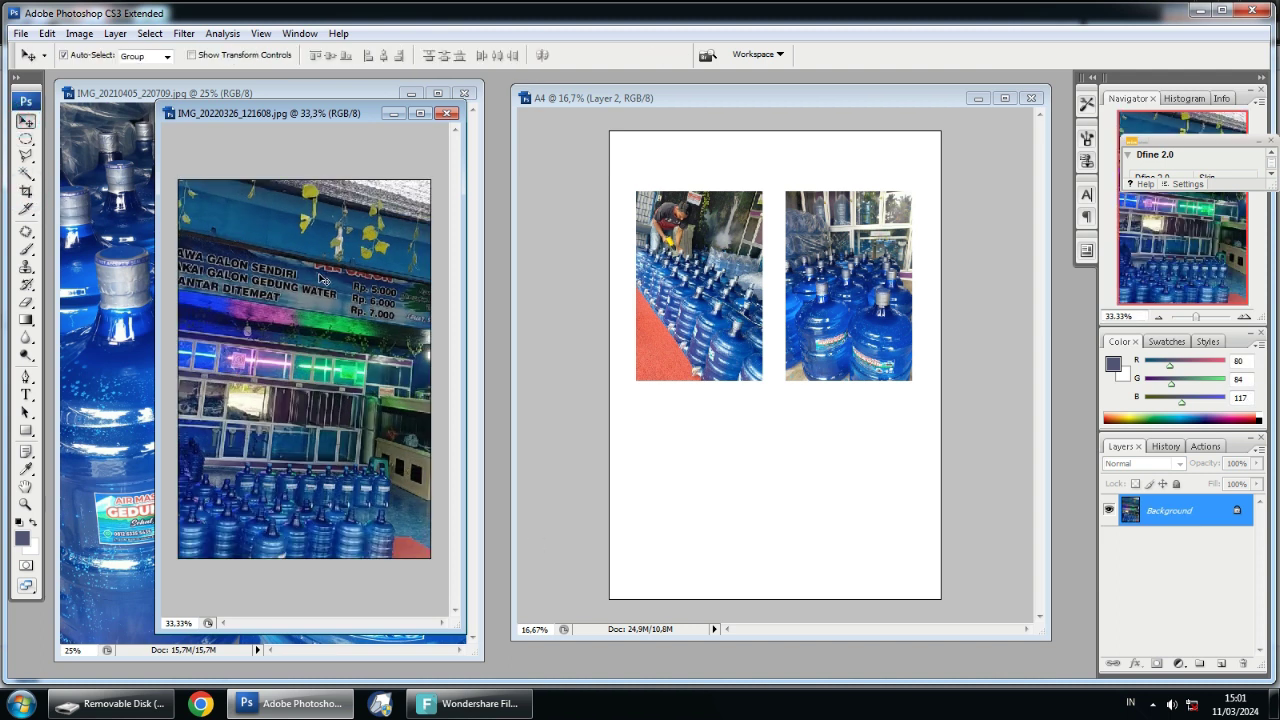
click(715, 415)
drag(715, 415, 715, 420)
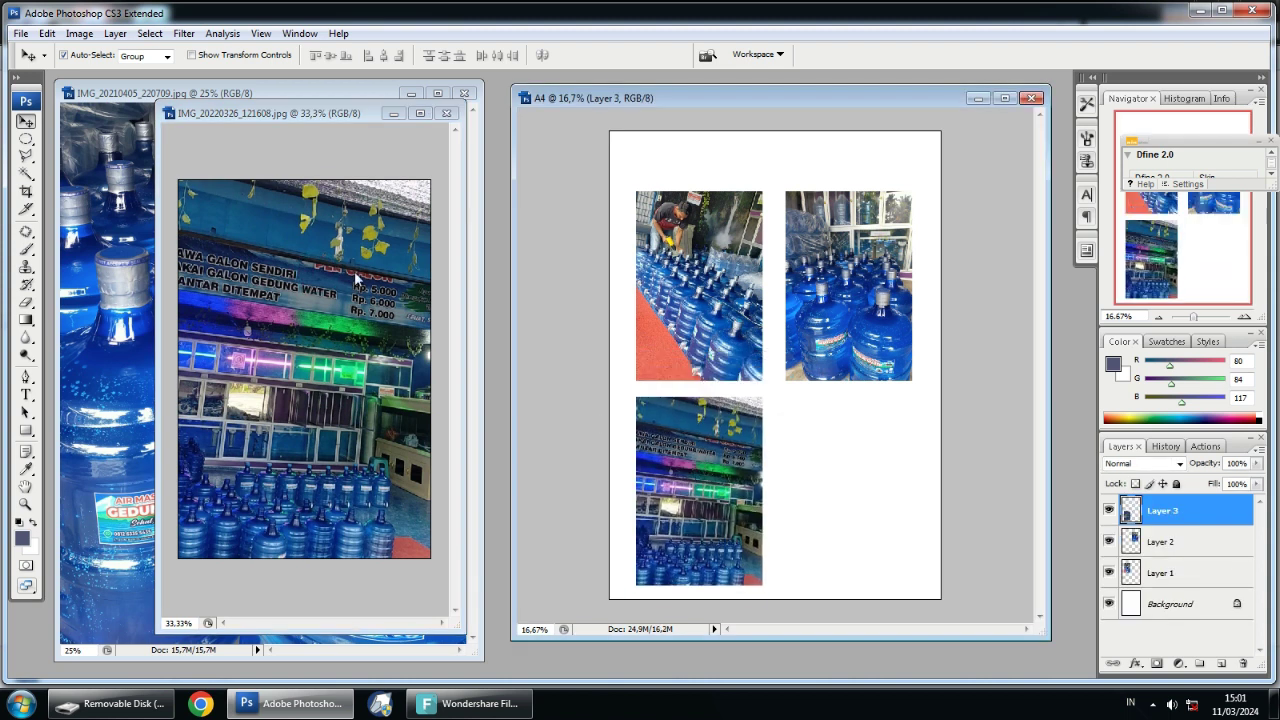
click(337, 258)
click(447, 113)
click(652, 277)
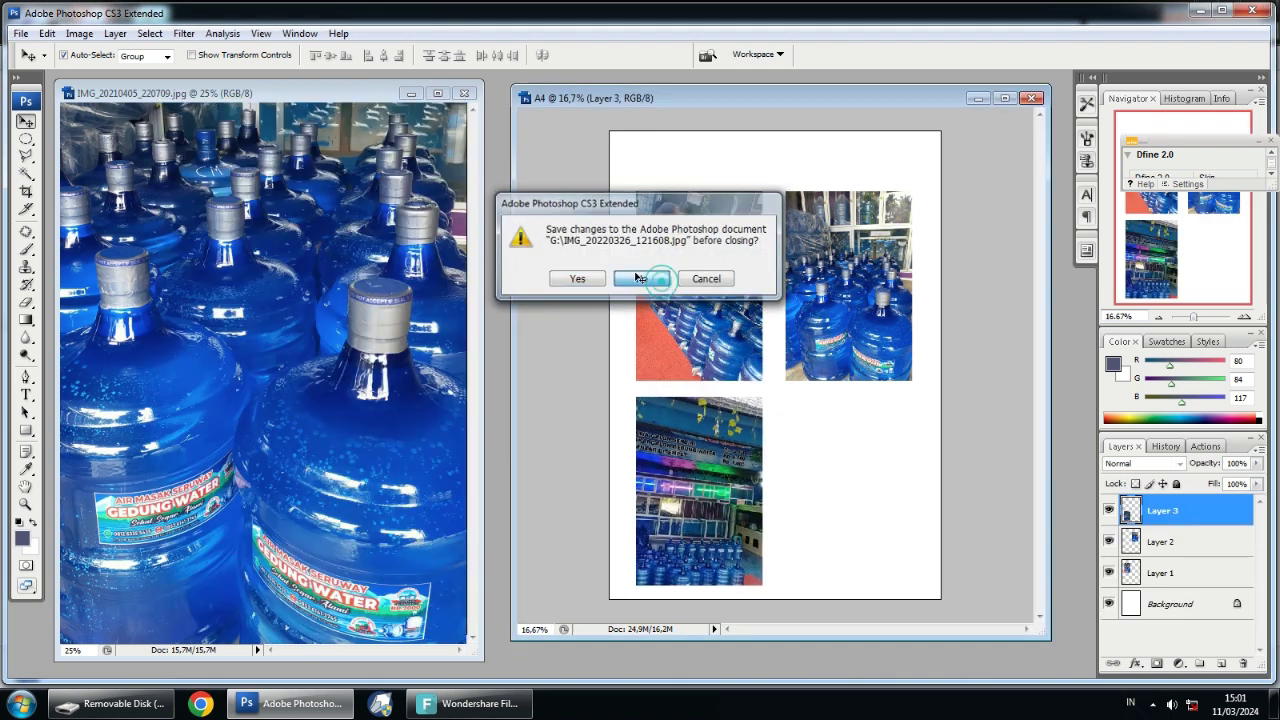
Crop IMG_20210405_220709.jpg over its full height, with the frame shifted slightly in from the photo's left edge
key(ctrl+minus)
click(26, 191)
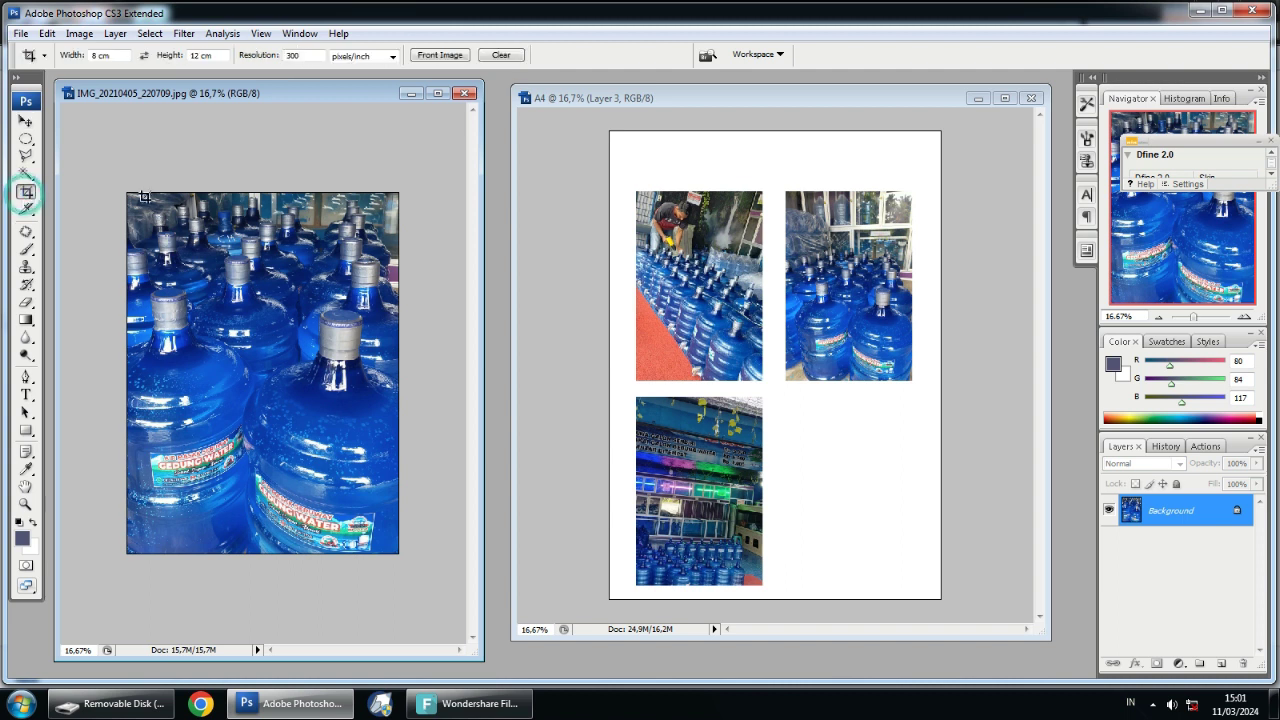
drag(115, 165, 368, 553)
drag(250, 372, 260, 372)
key(Return)
Place the cropped IMG_20210405_220709.jpg on the lower right part of the A4 page and close its source file without saving
key(v)
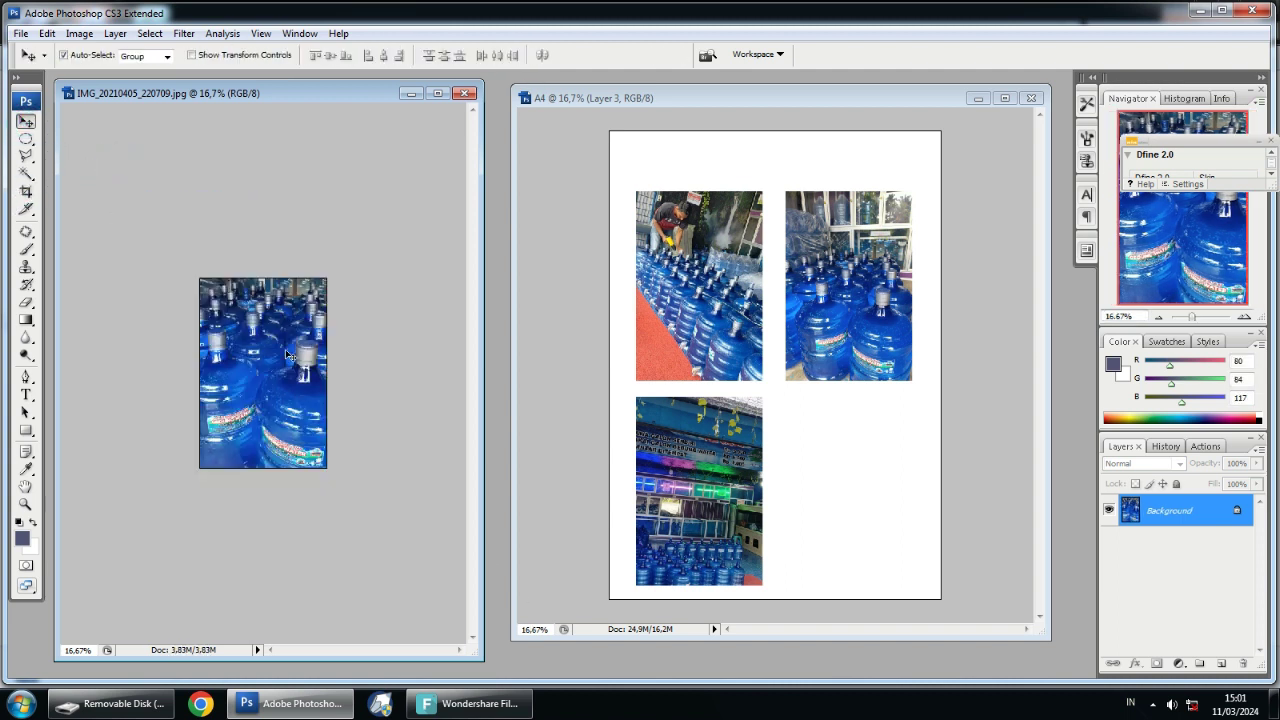
drag(677, 415, 851, 494)
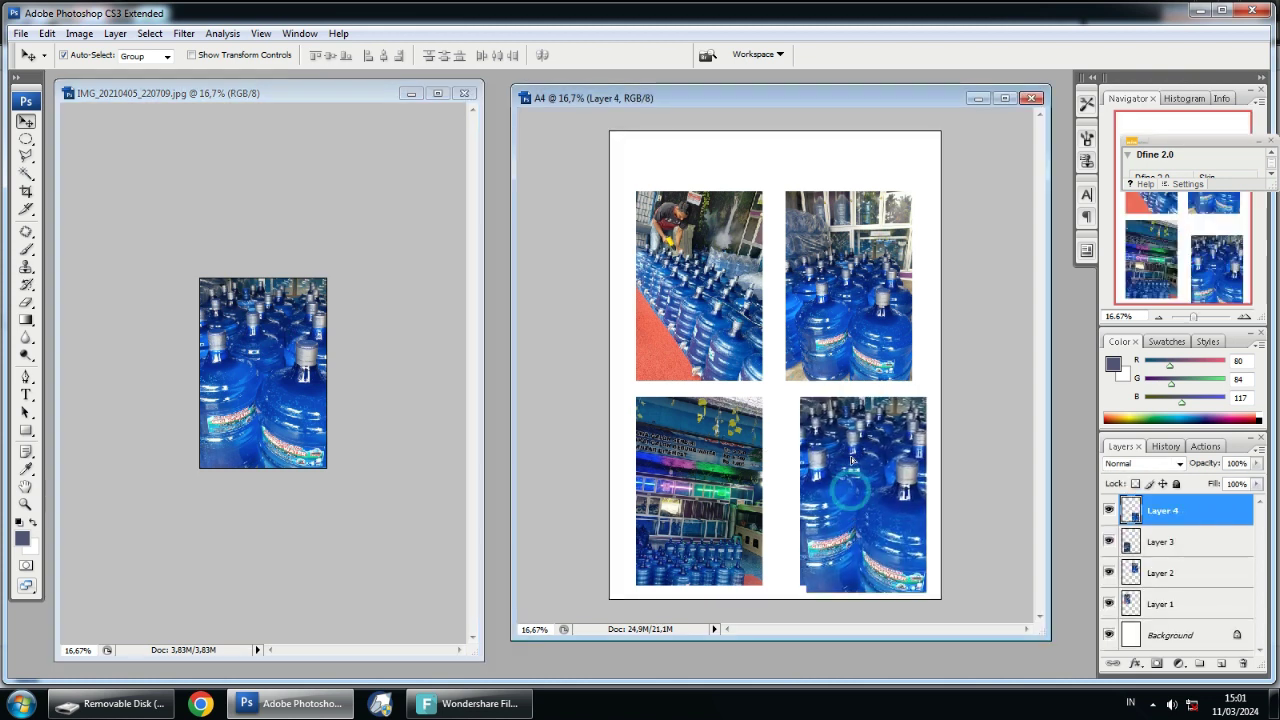
click(464, 93)
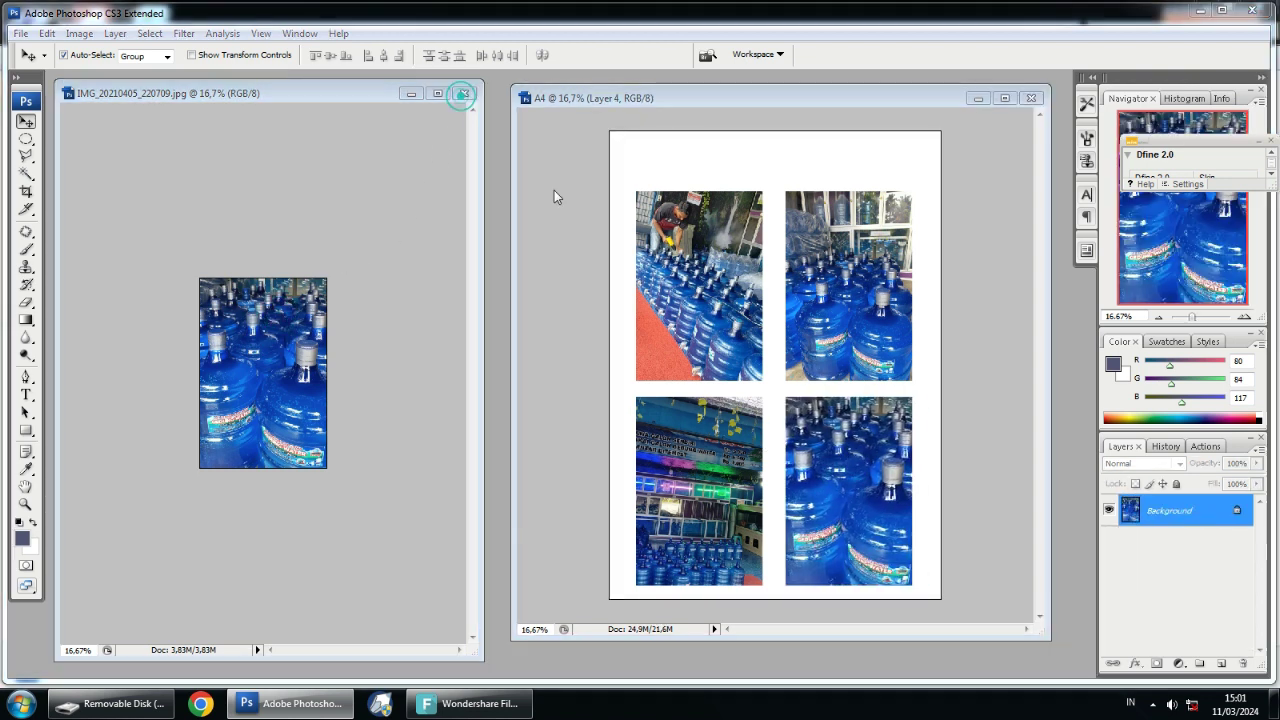
click(657, 280)
Show the A4 page in full screen mode and move the two upper photos slightly up
drag(737, 99, 508, 100)
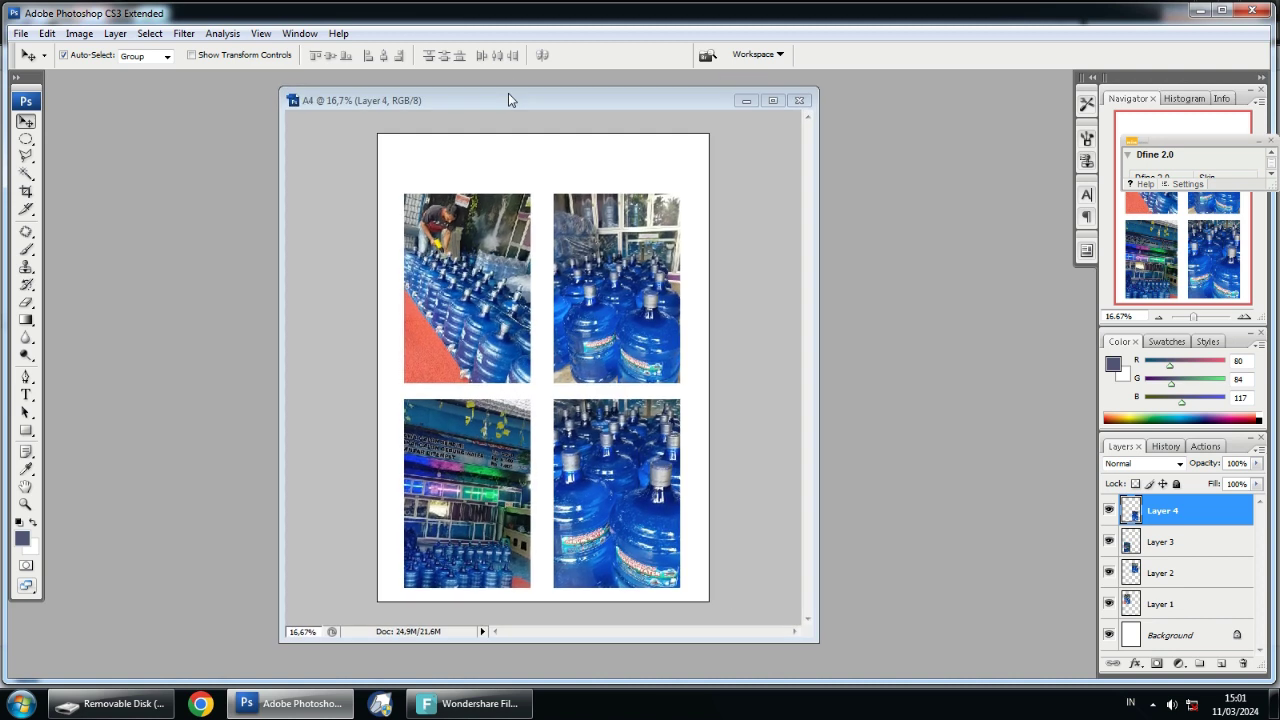
key(f)
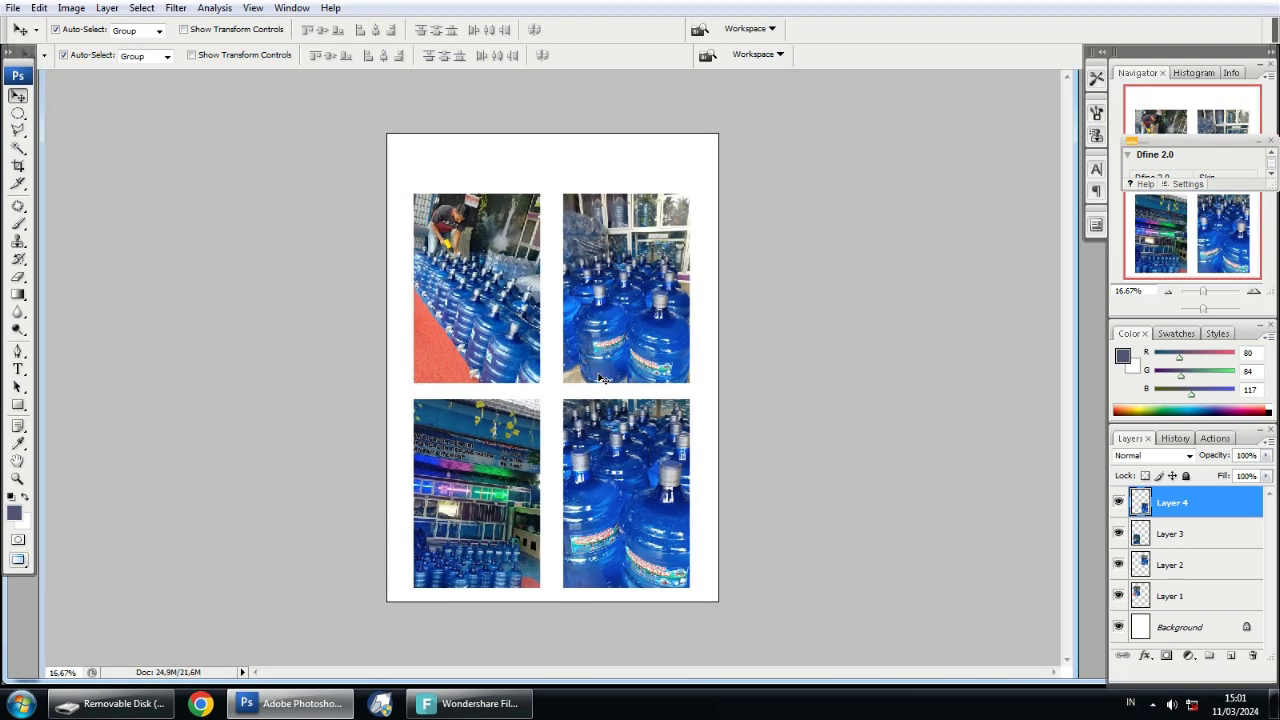
ctrl+click(561, 297)
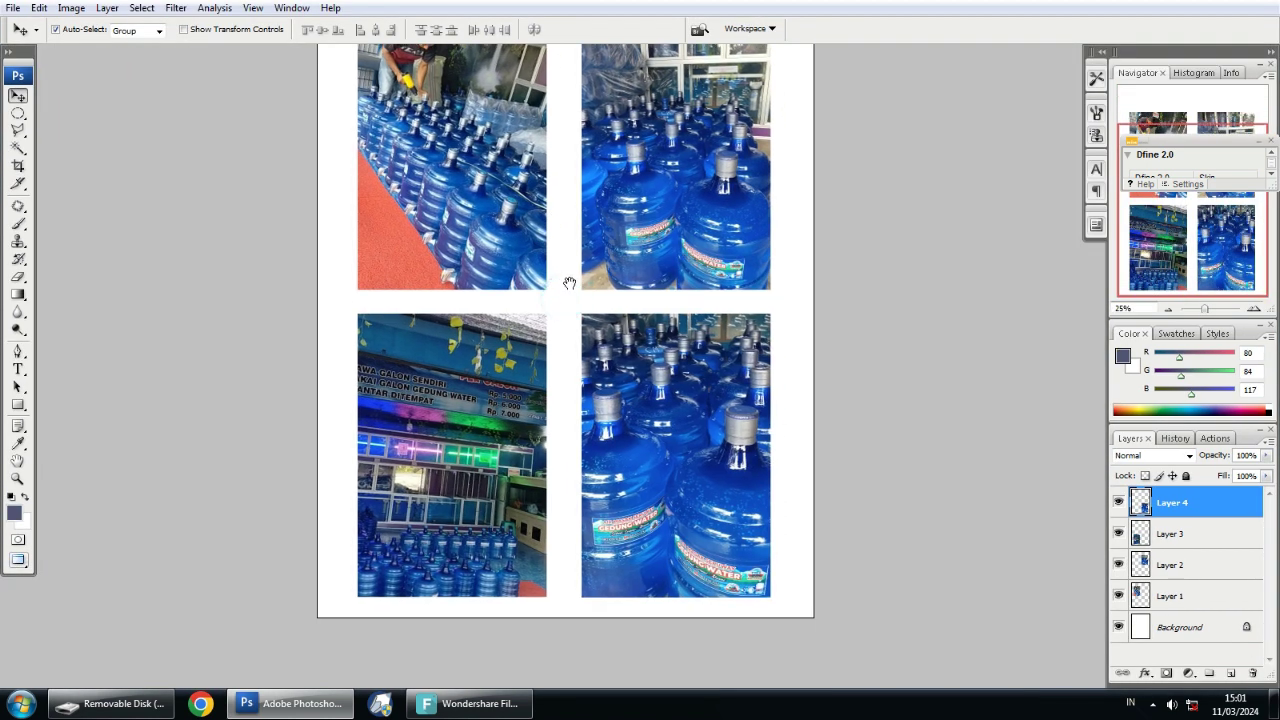
drag(554, 231, 538, 354)
drag(448, 297, 448, 275)
drag(615, 302, 614, 280)
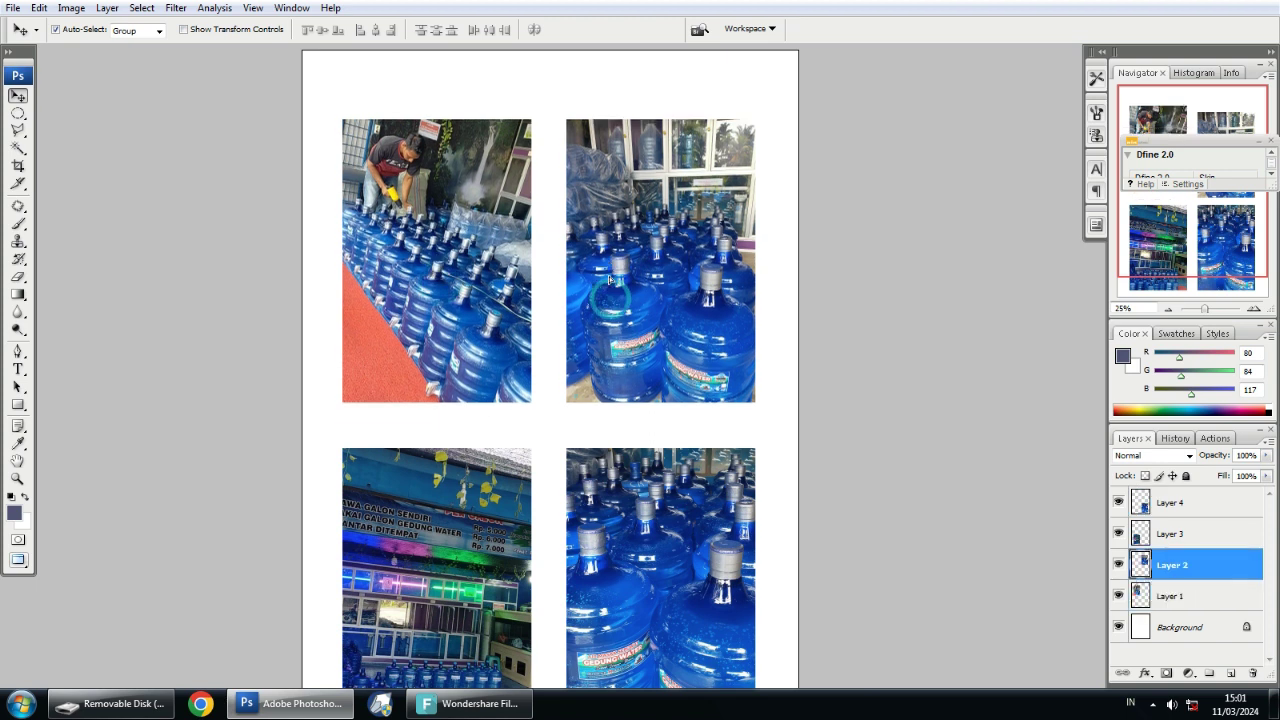
Move the two lower photos up to narrow the gap between the rows, aligning each with the photo above it
drag(422, 516, 429, 497)
drag(622, 527, 611, 397)
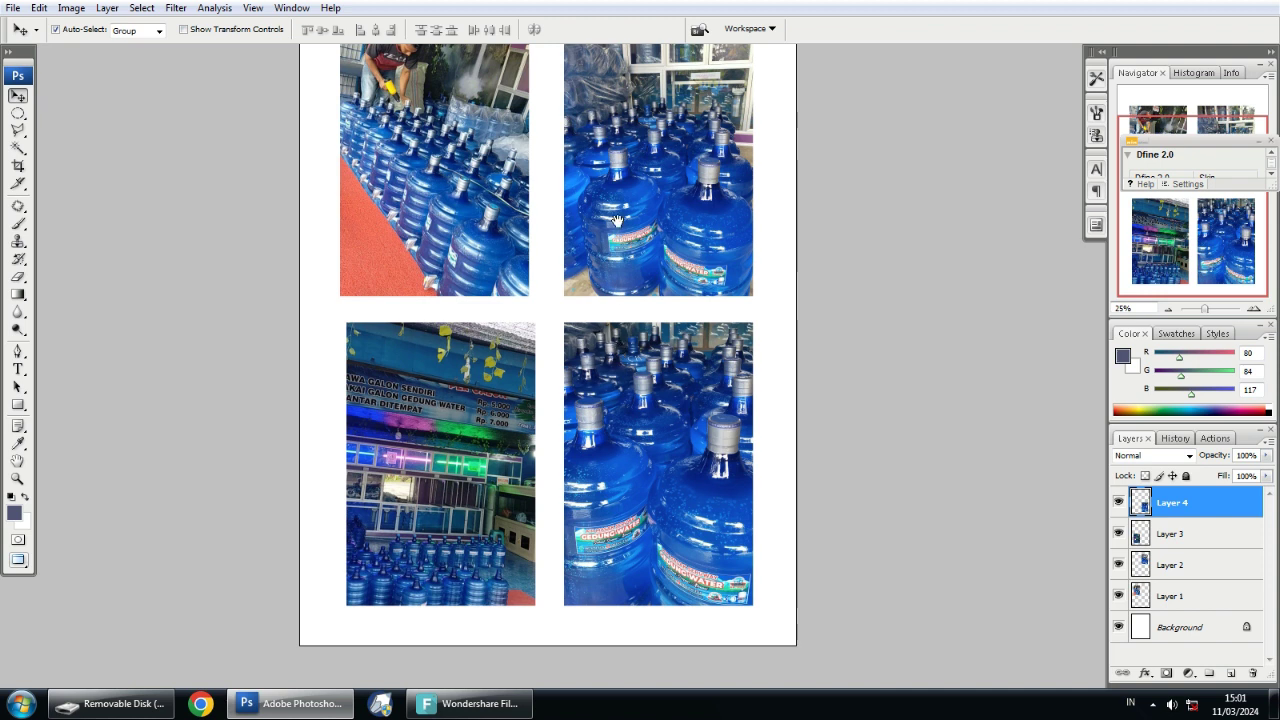
drag(617, 220, 691, 254)
drag(520, 450, 510, 447)
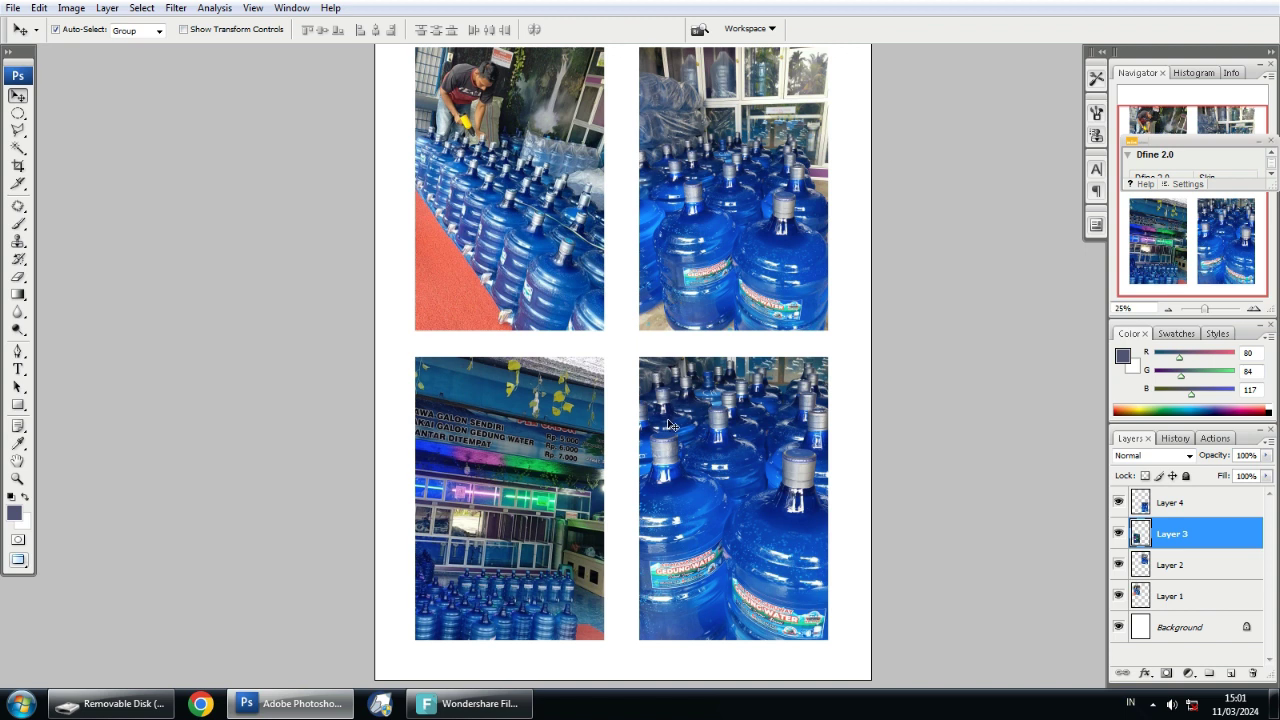
Shift the two left photos together slightly right to narrow the gap between the columns
scroll(650, 410, down, 1)
drag(651, 408, 848, 386)
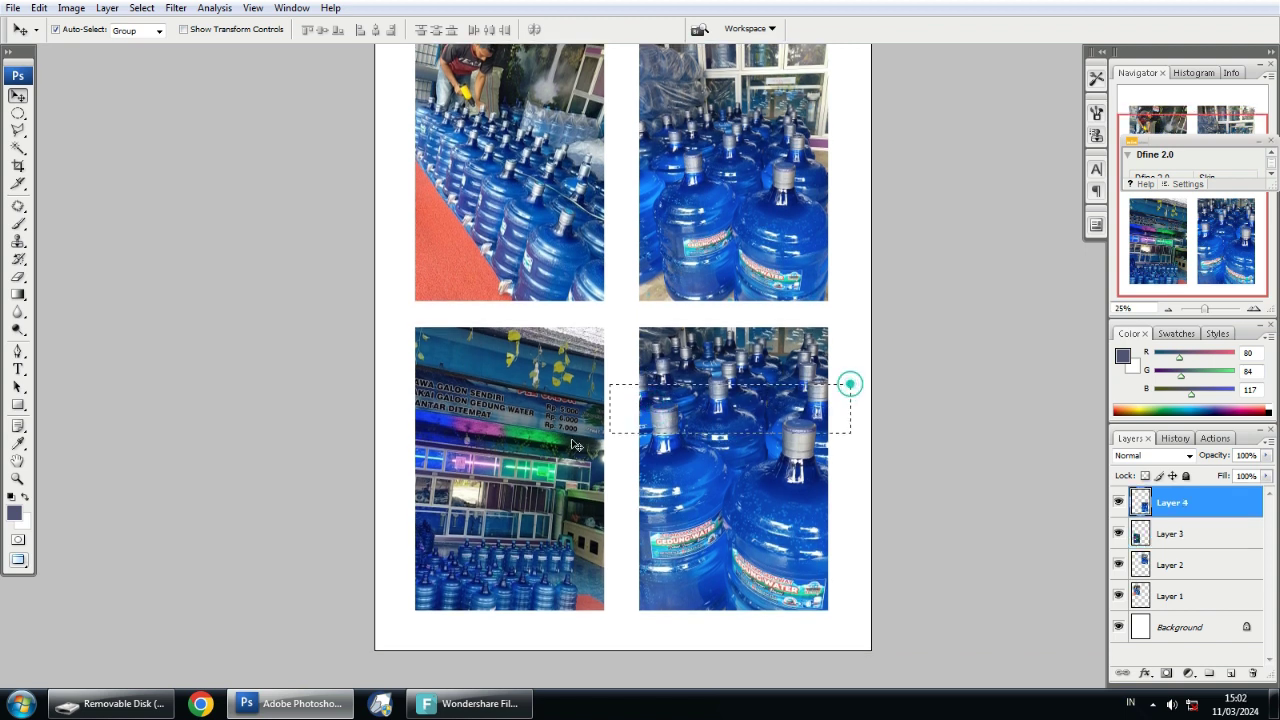
drag(557, 421, 547, 408)
drag(857, 231, 547, 435)
drag(515, 251, 549, 335)
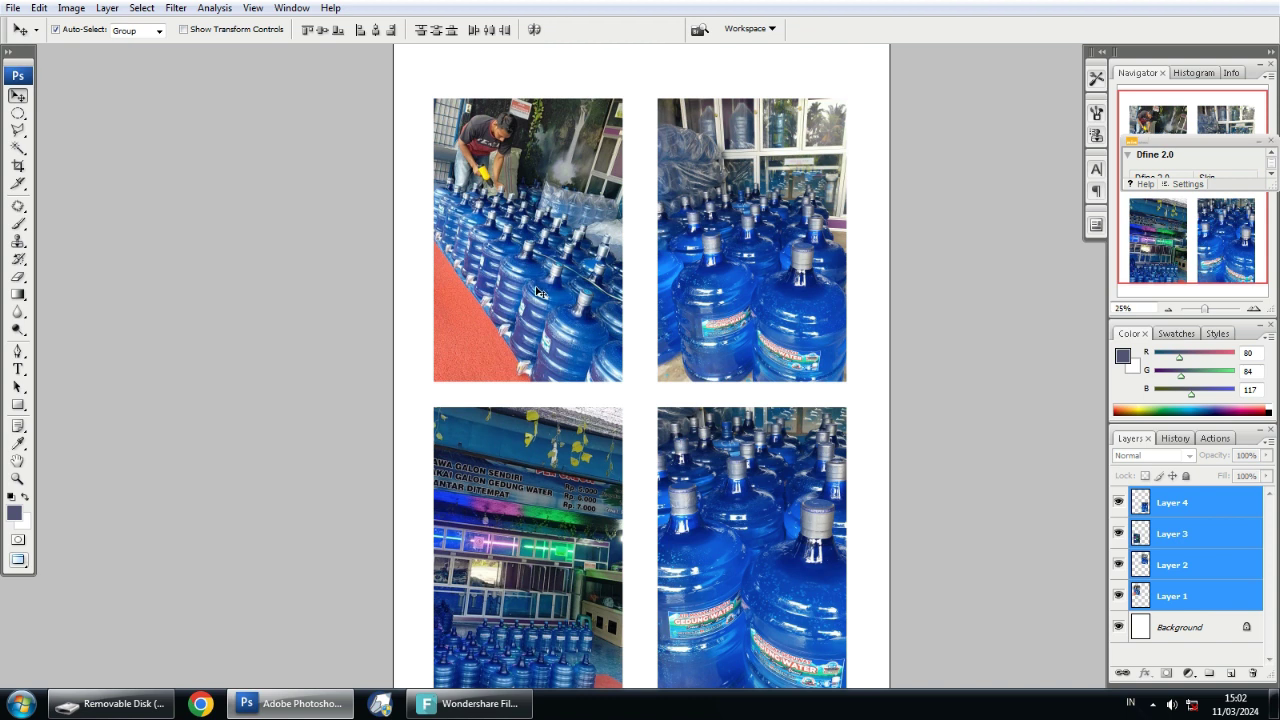
drag(582, 312, 585, 372)
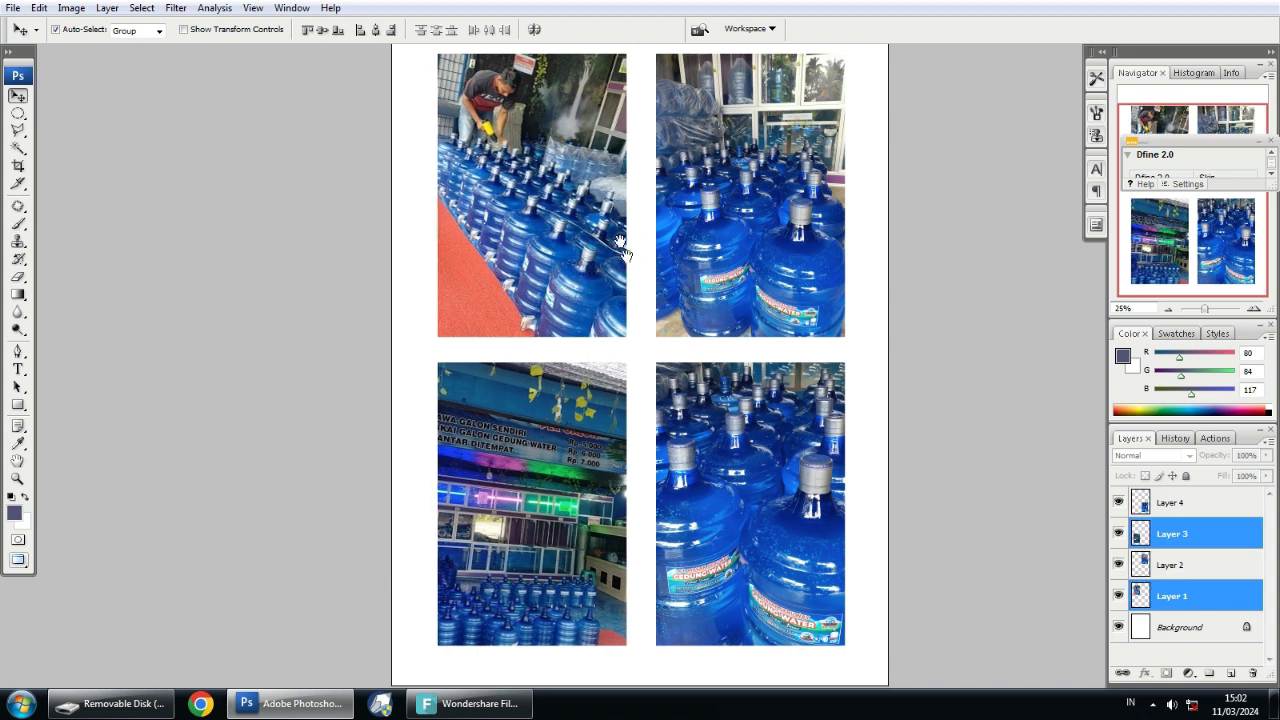
Select all four photos and move them together slightly down on the page
key(ctrl+minus)
drag(603, 285, 558, 268)
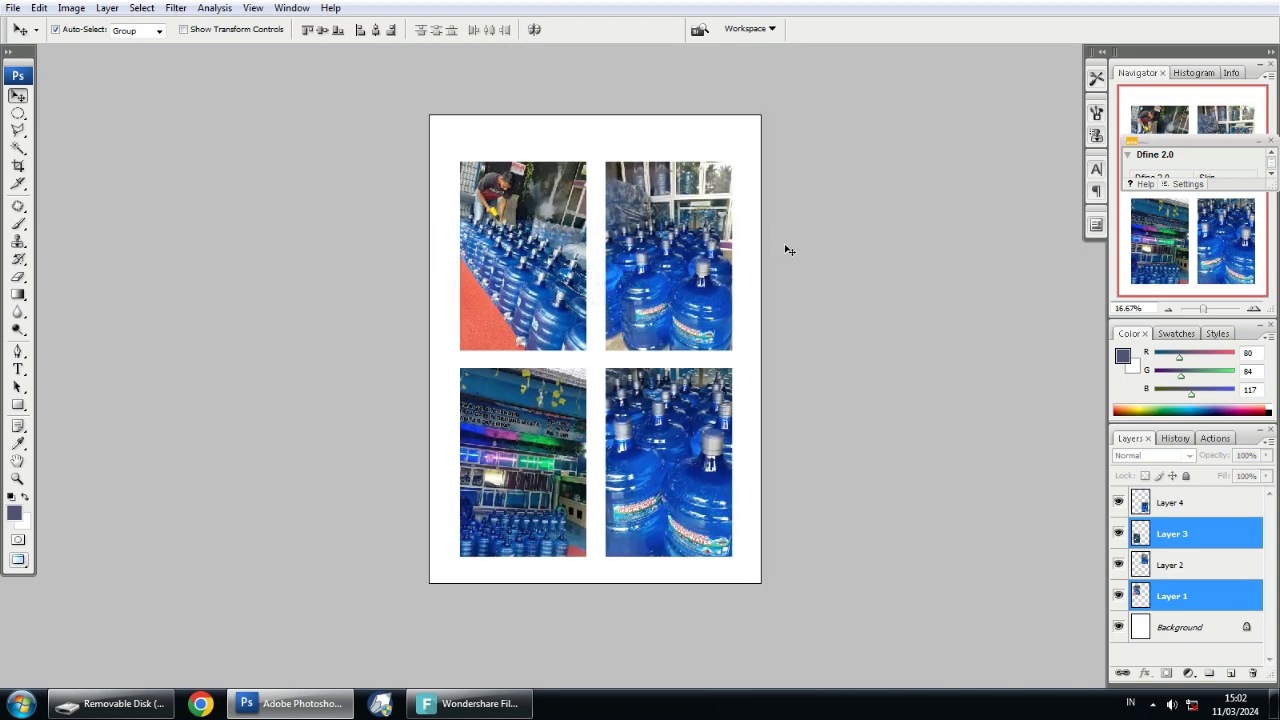
drag(784, 247, 500, 446)
drag(535, 290, 535, 296)
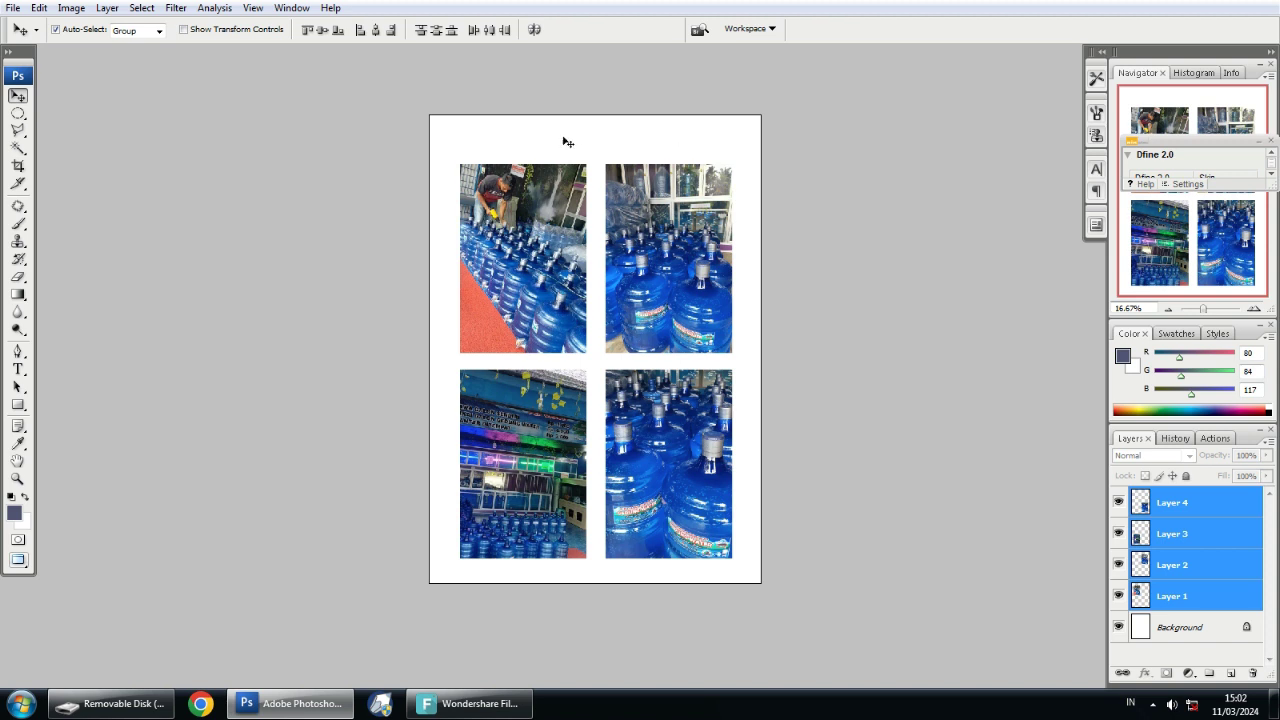
drag(571, 163, 584, 230)
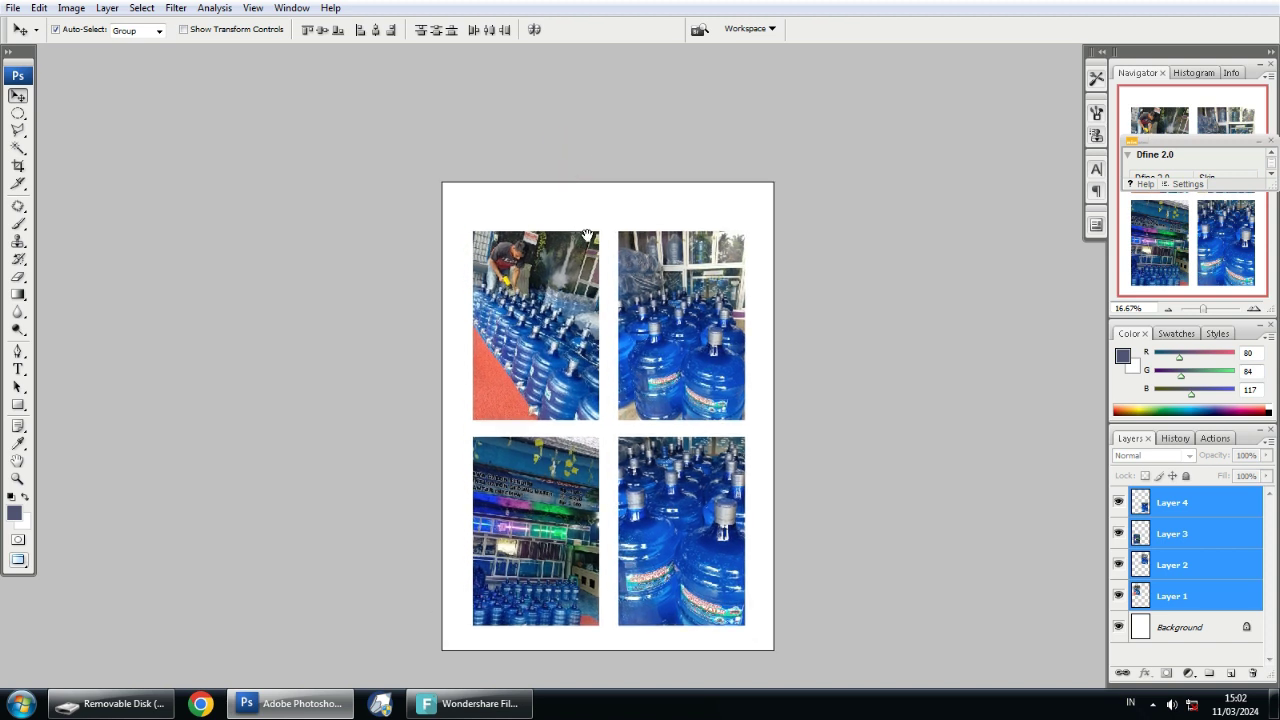
click(595, 240)
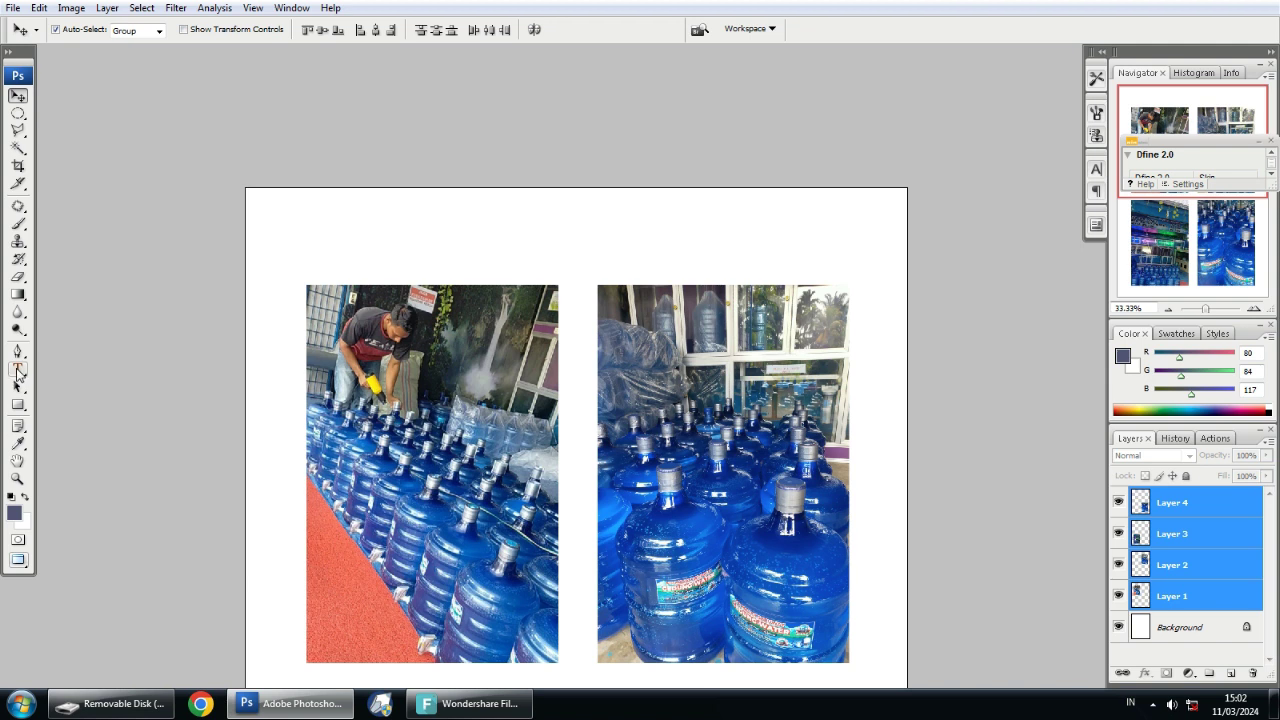
Examine the font, style, size and anti-aliasing choices available for the Horizontal Type tool
click(17, 371)
click(17, 370)
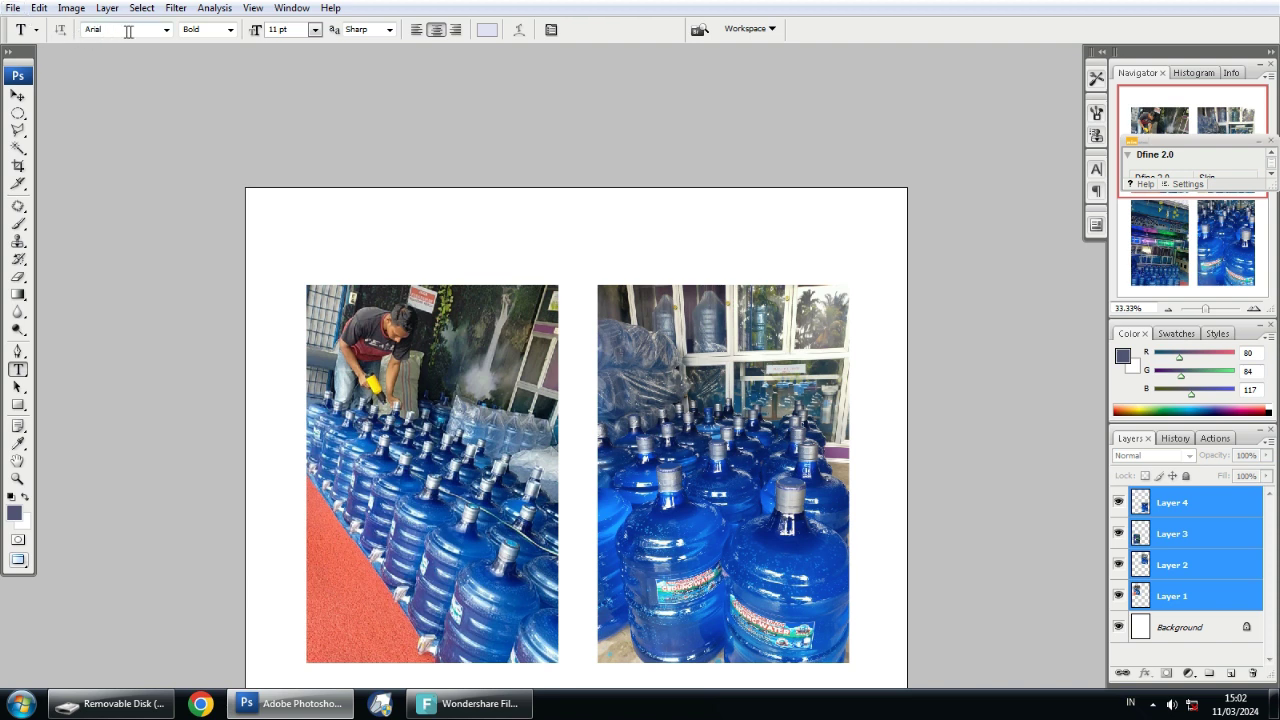
click(166, 29)
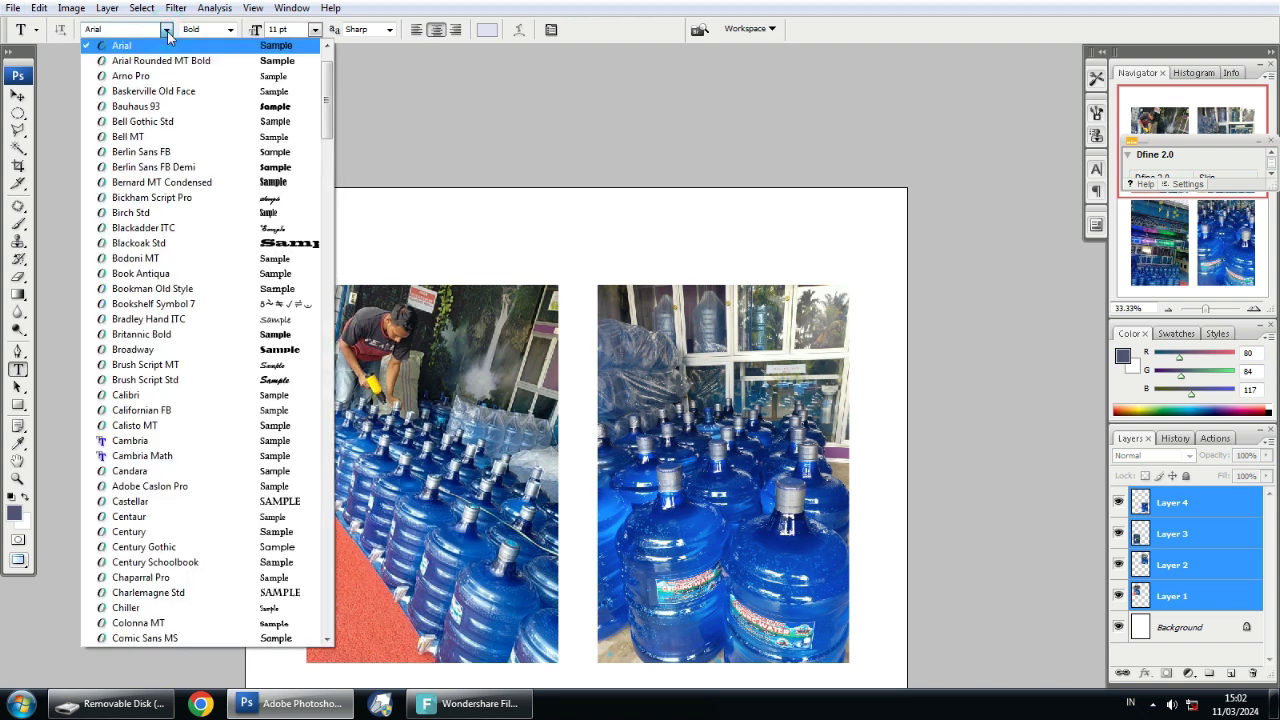
click(166, 29)
click(230, 30)
click(230, 32)
click(314, 30)
click(314, 31)
click(389, 29)
click(389, 30)
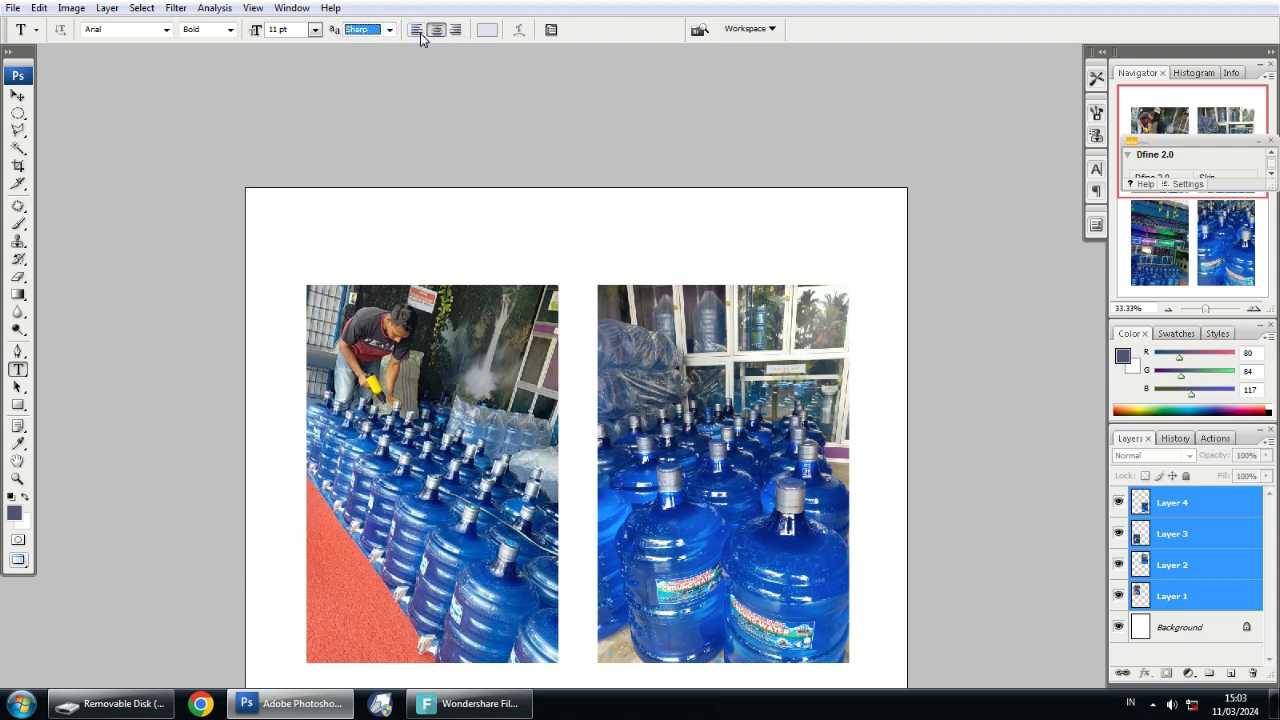
Add the centre-aligned title "FOTO PENJUALAN AIR MARET 2024" in the blank area above the two upper photos
click(435, 30)
click(569, 232)
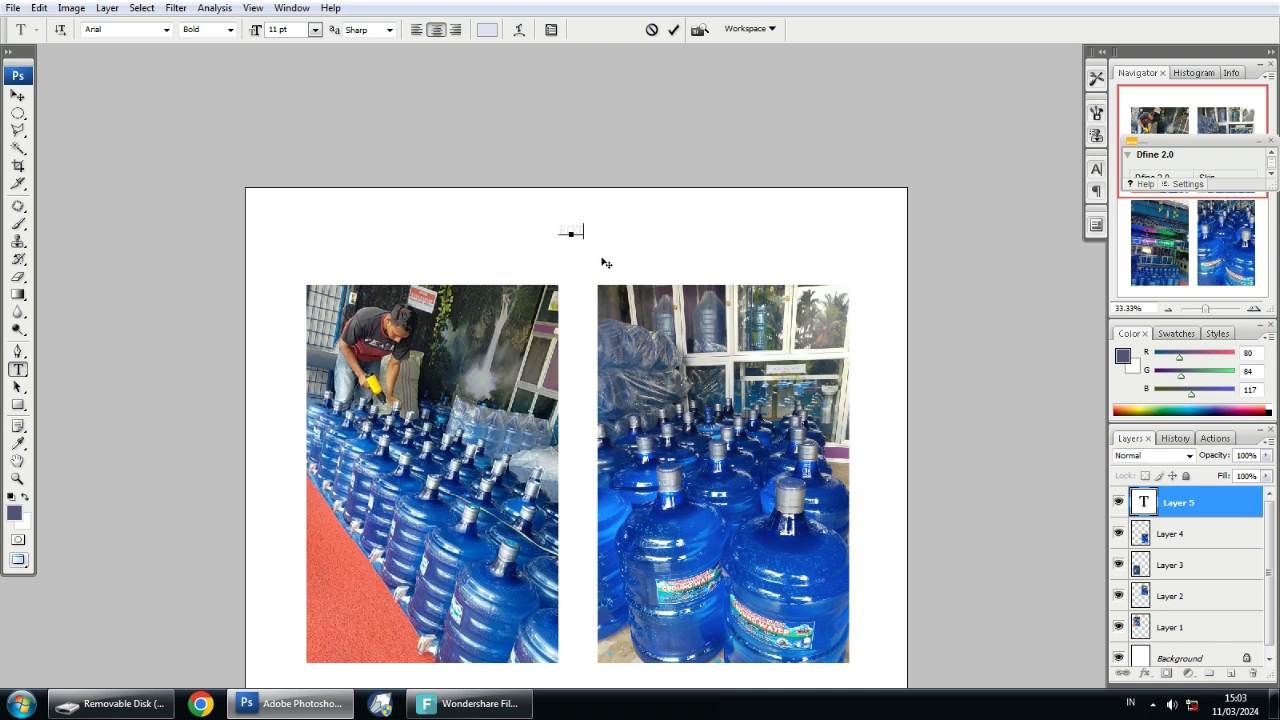
text(FOTO PENJUALAN AIR MARET 2024)
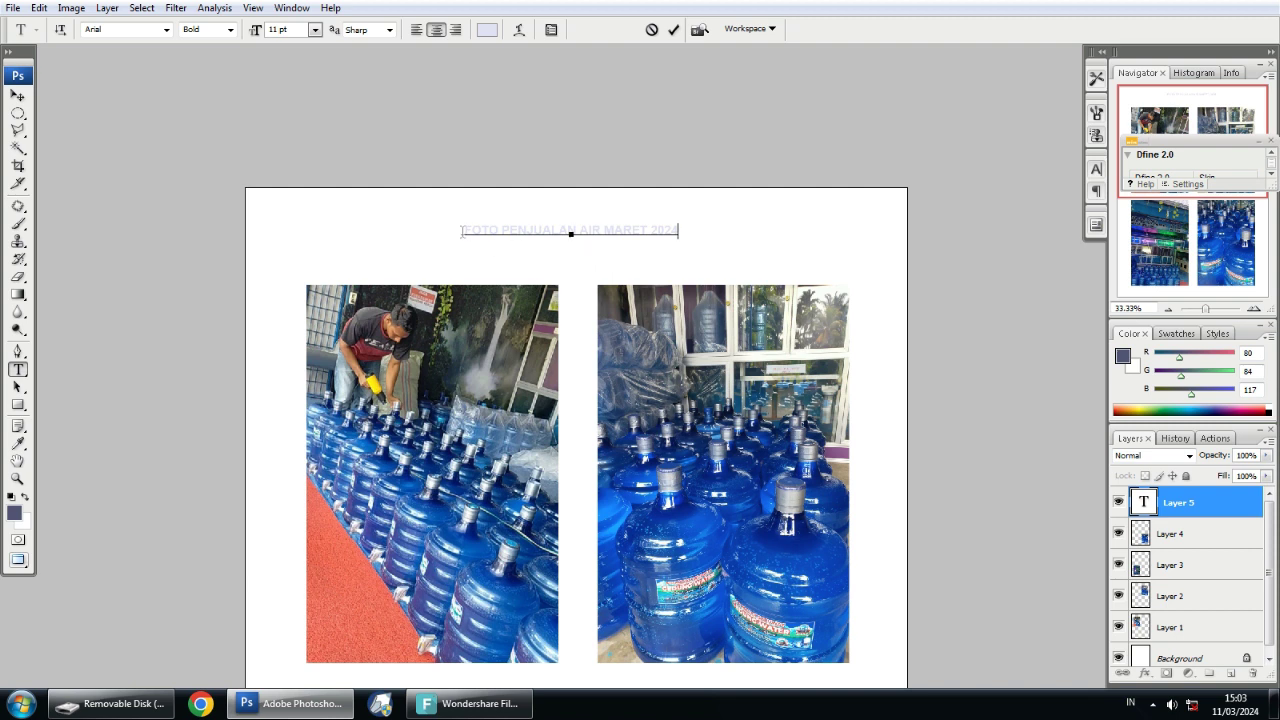
Set the colour of the whole title text to dark blue, 020a93
drag(465, 230, 693, 232)
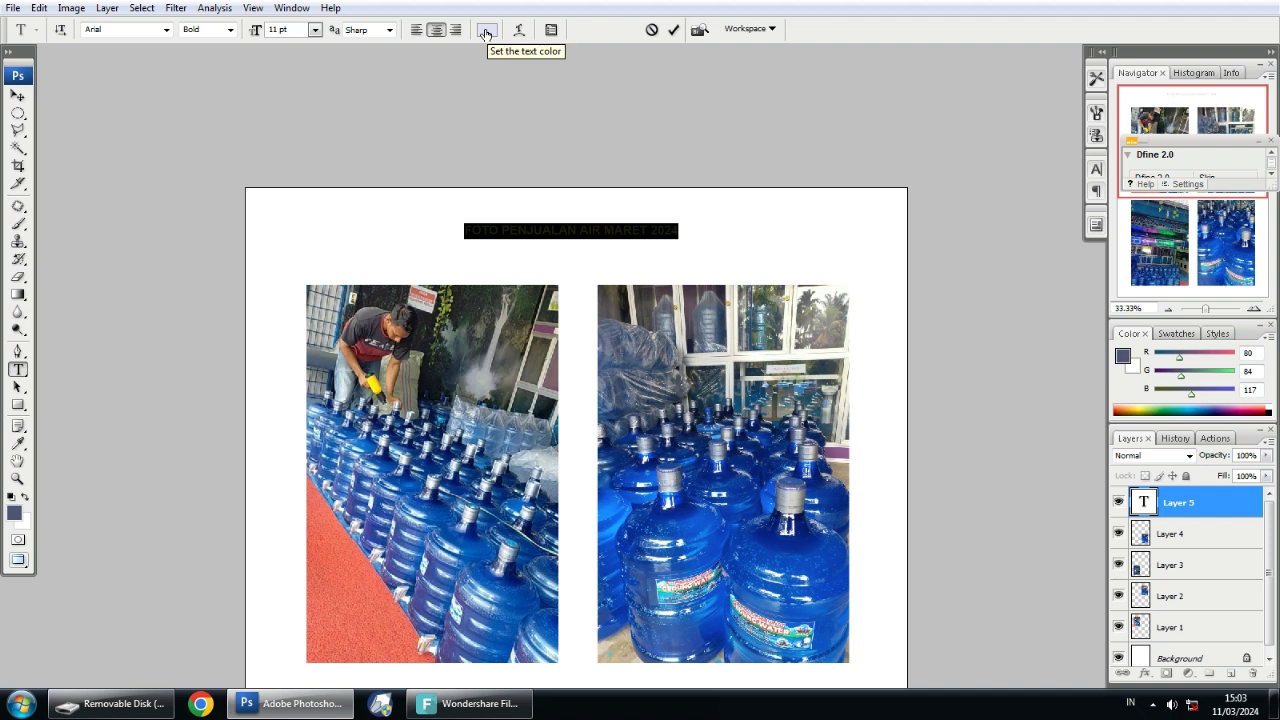
click(485, 34)
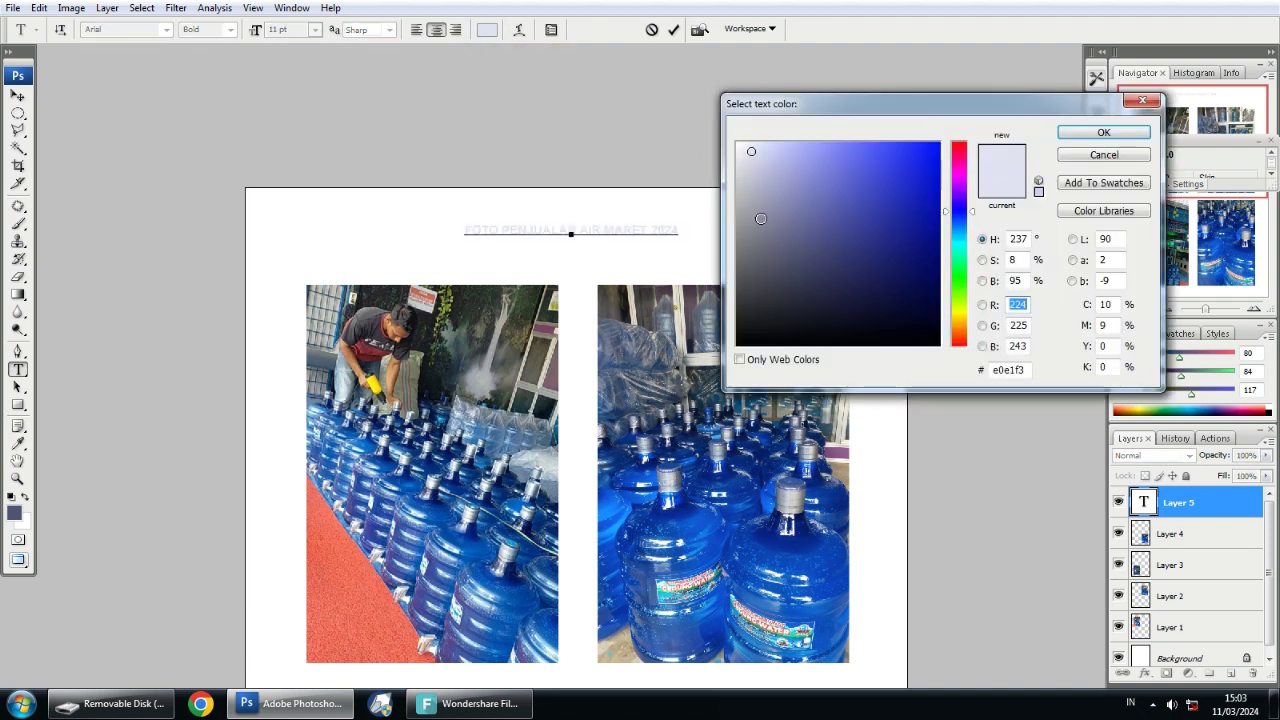
click(908, 206)
mouse_move(908, 206)
mouse_down()
mouse_move(929, 171)
mouse_move(931, 240)
mouse_up()
click(934, 215)
click(934, 228)
click(937, 228)
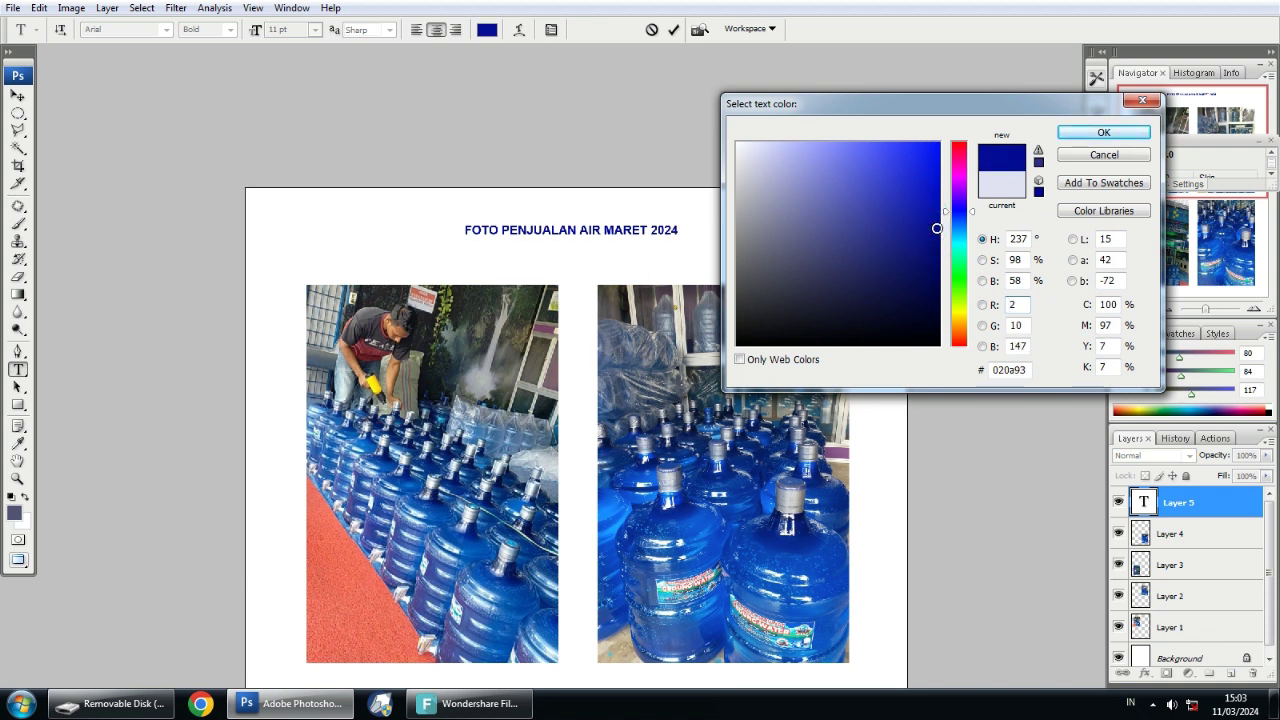
click(1072, 135)
Set the title's font size to 15 pt
drag(298, 30, 263, 31)
key(Up)
key(Up)
key(Up)
key(Up)
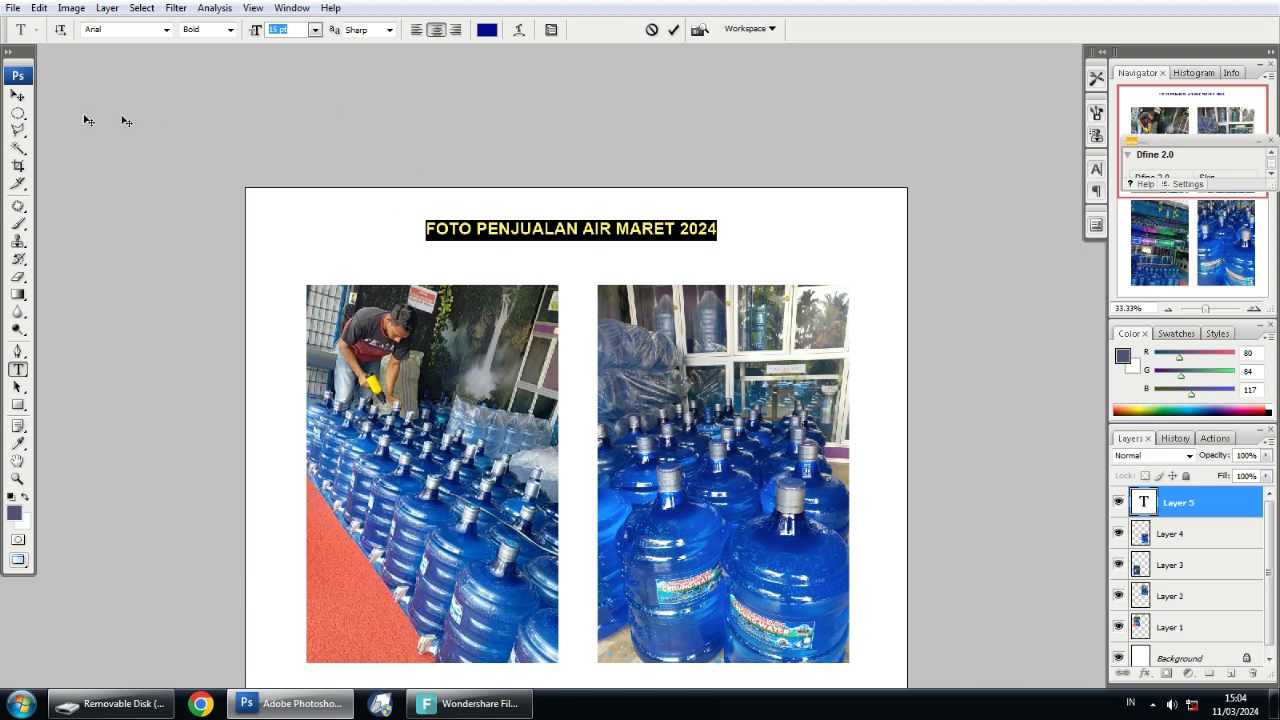
Move the title slightly down towards the photos and return to the standard screen mode with the whole page in view
click(18, 95)
drag(578, 229, 586, 190)
key(f)
key(f)
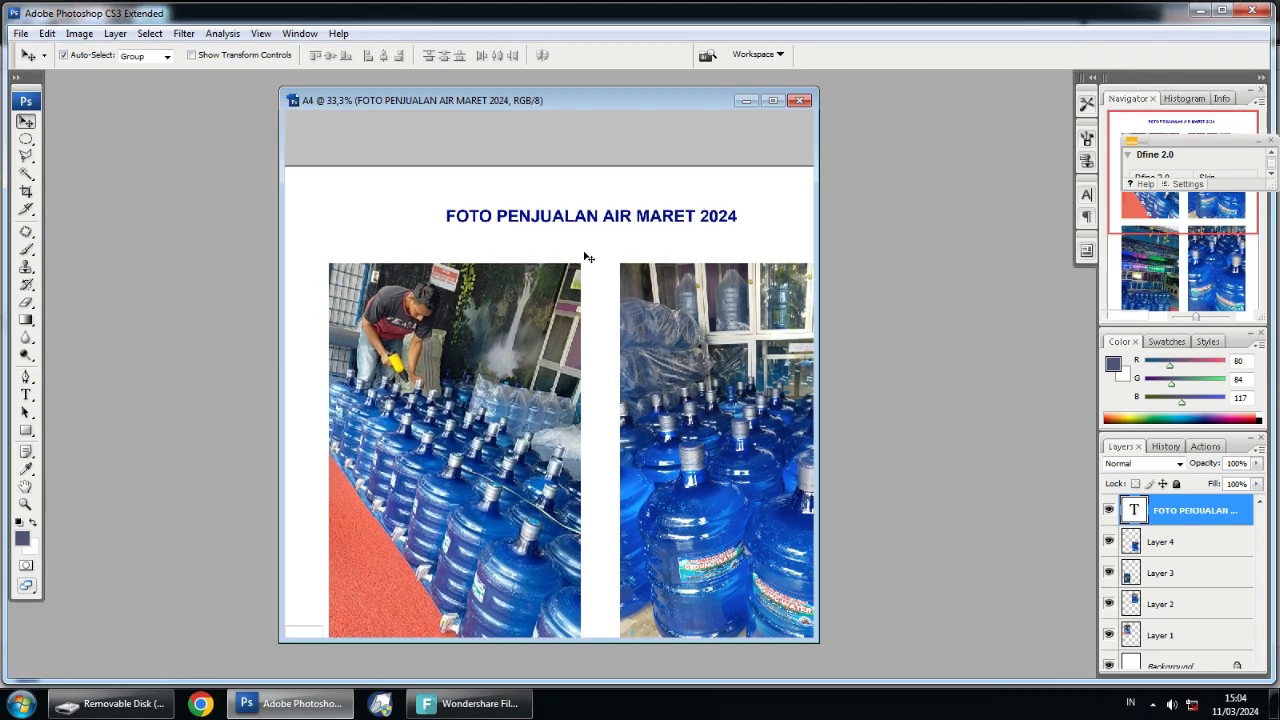
key(ctrl+minus)
key(ctrl+minus)
drag(619, 101, 541, 122)
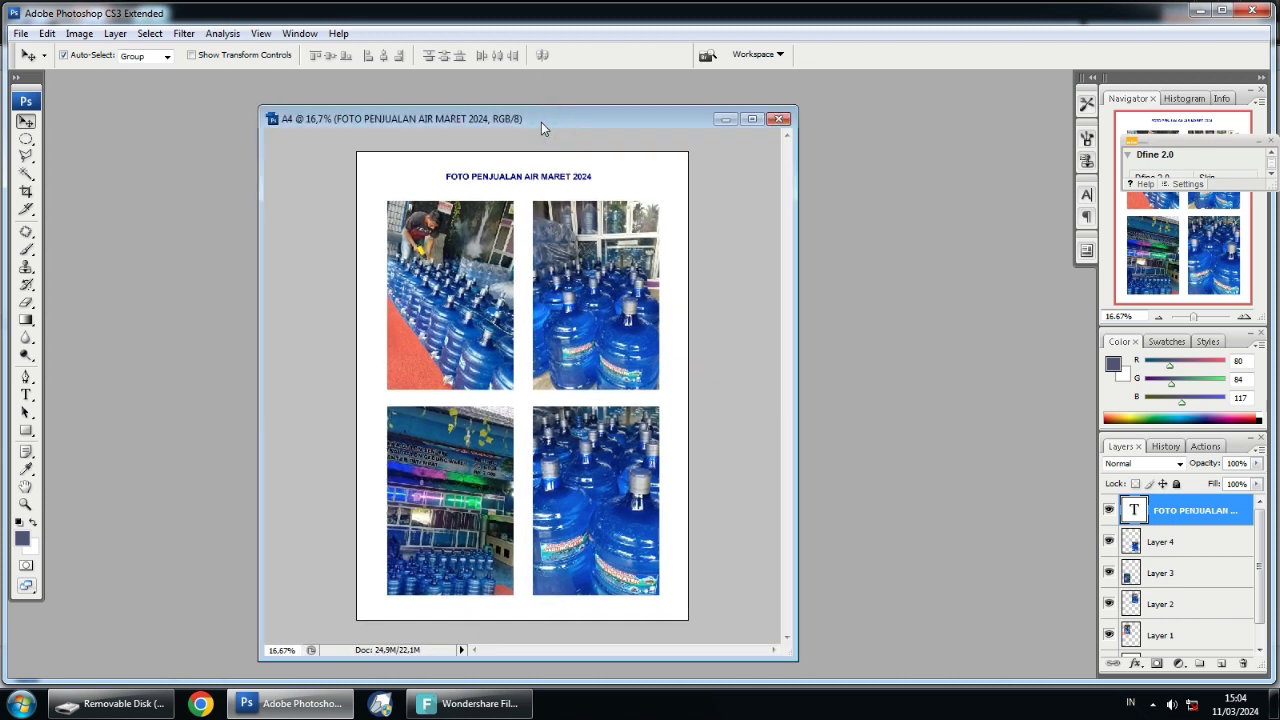
Open the print settings for the A4 page and select the EPSON L3110 Series printer
key(ctrl+p)
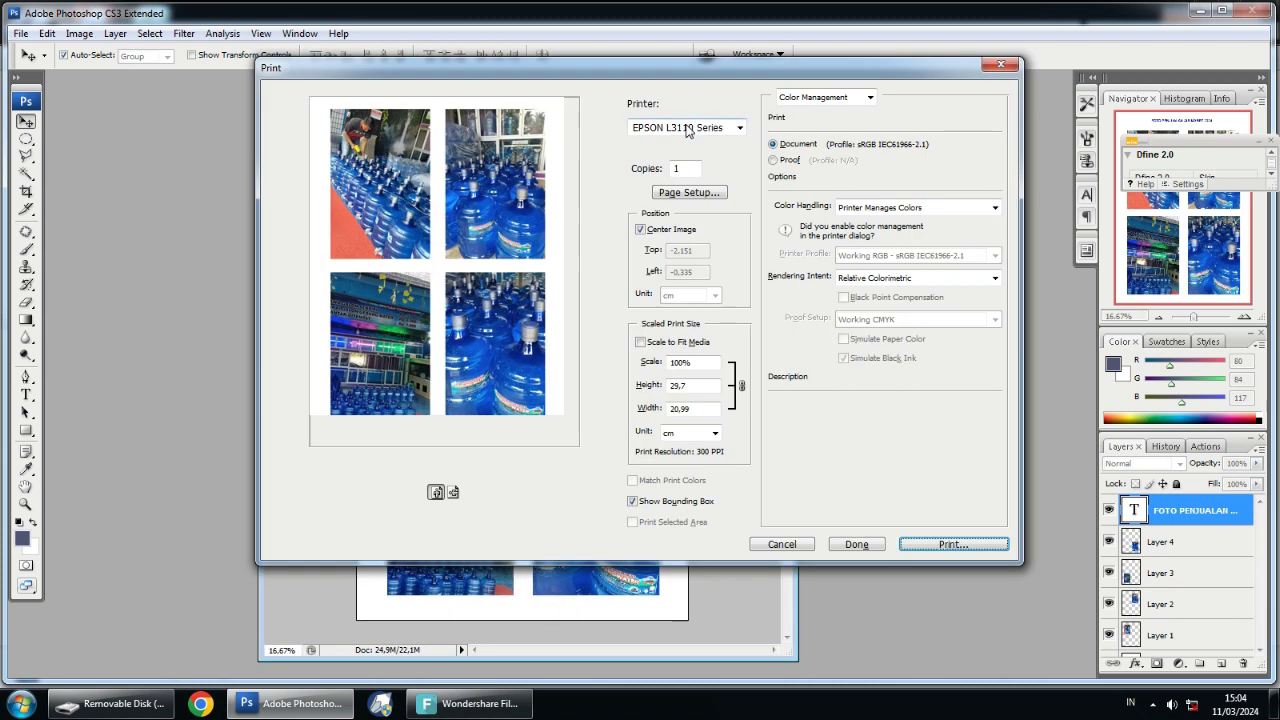
click(688, 128)
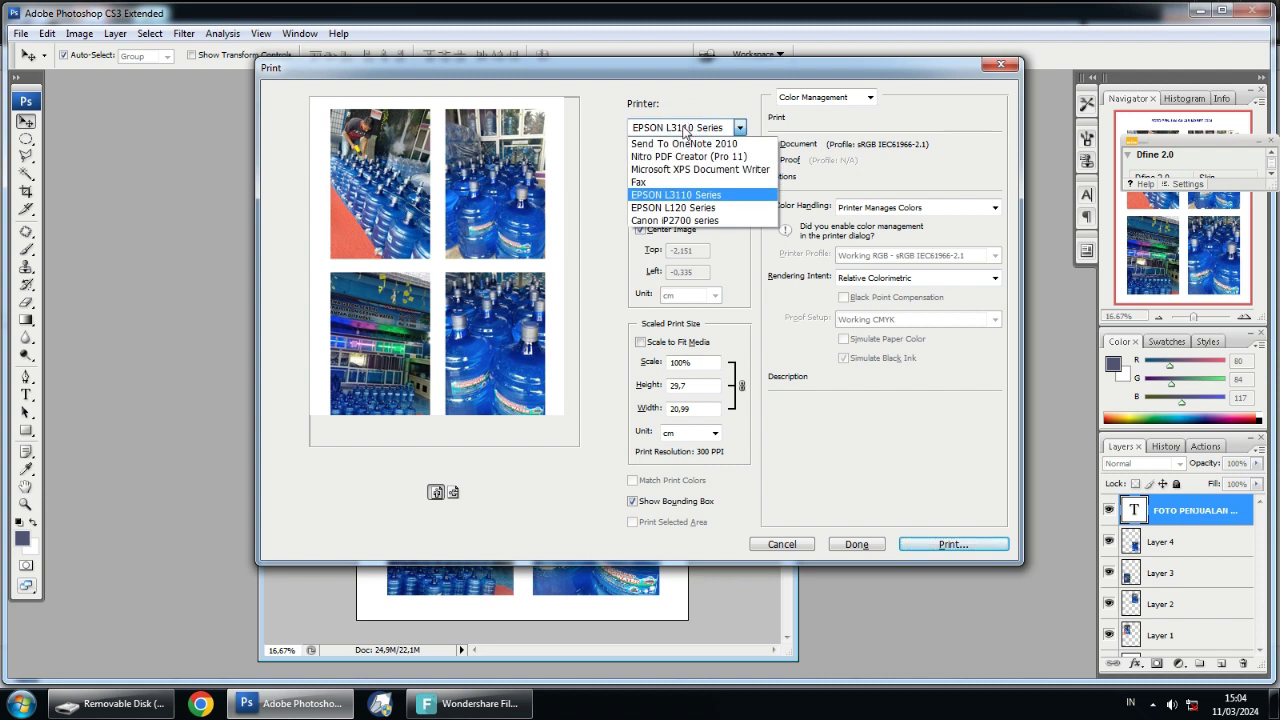
click(660, 169)
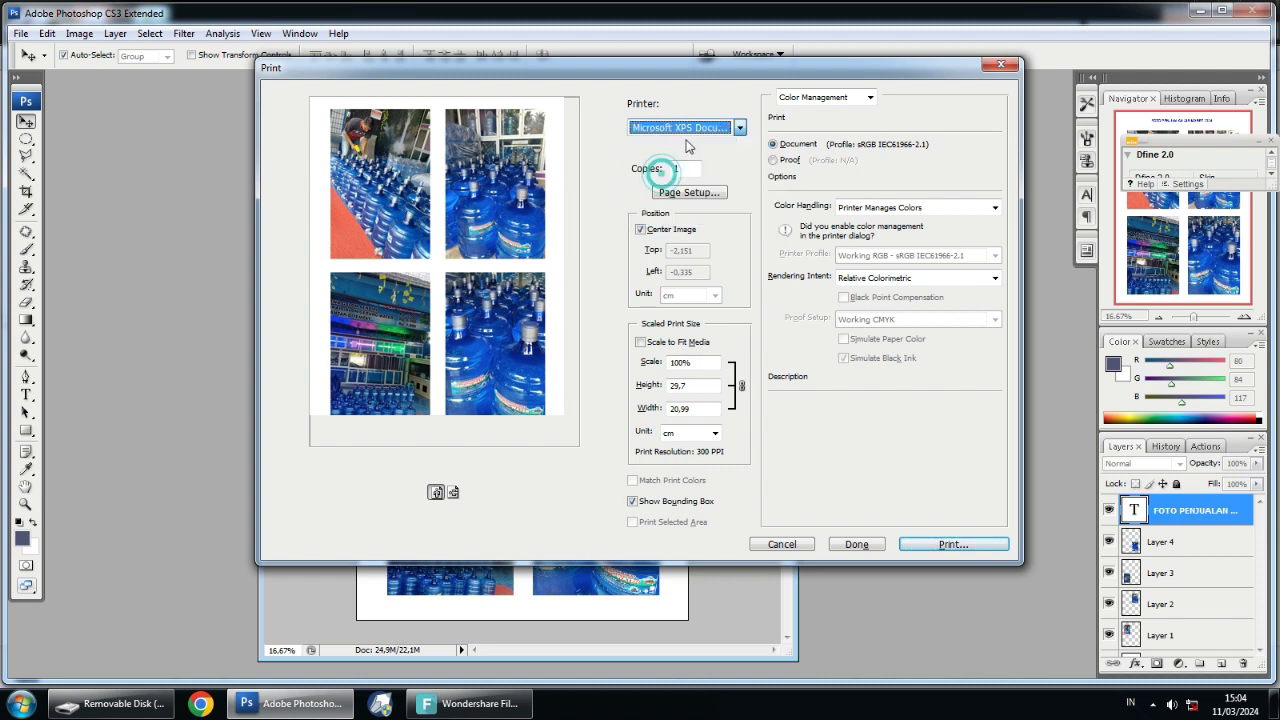
click(690, 128)
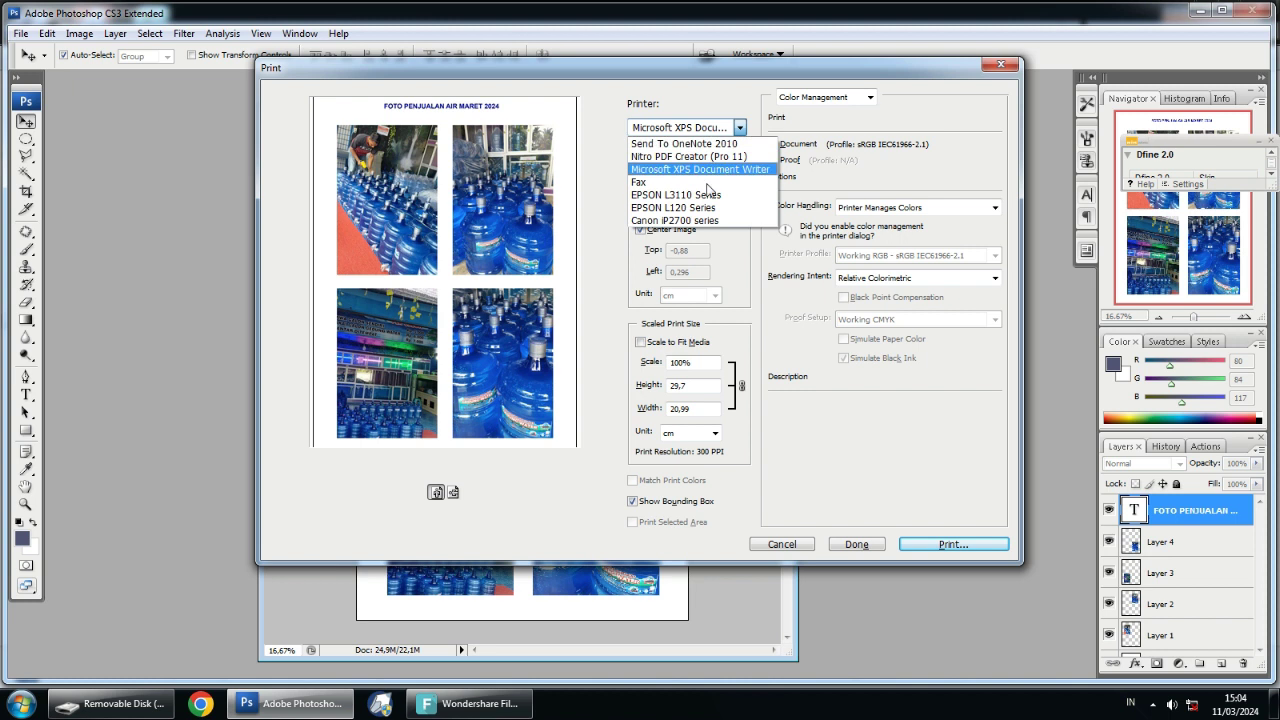
click(692, 196)
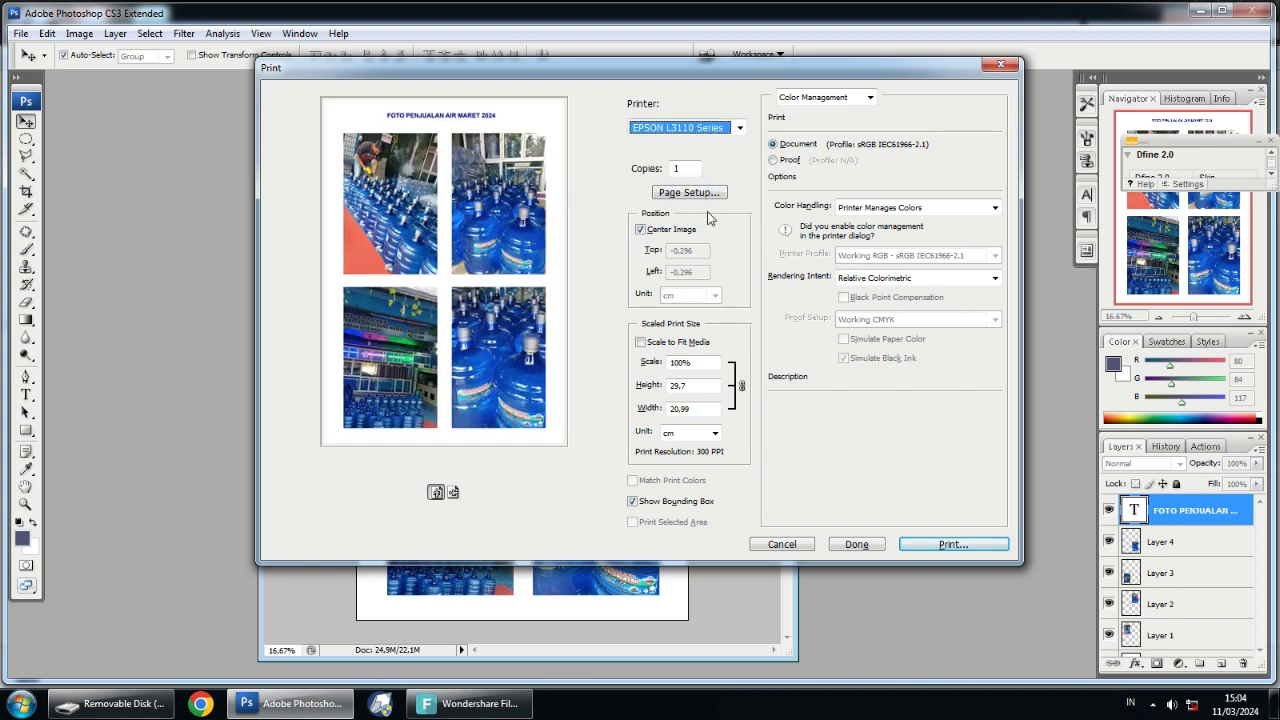
Set up the printer page with A4 210 x 297 mm document size, Kertas standar paper, Standar quality and Berwarna colour printing
click(689, 193)
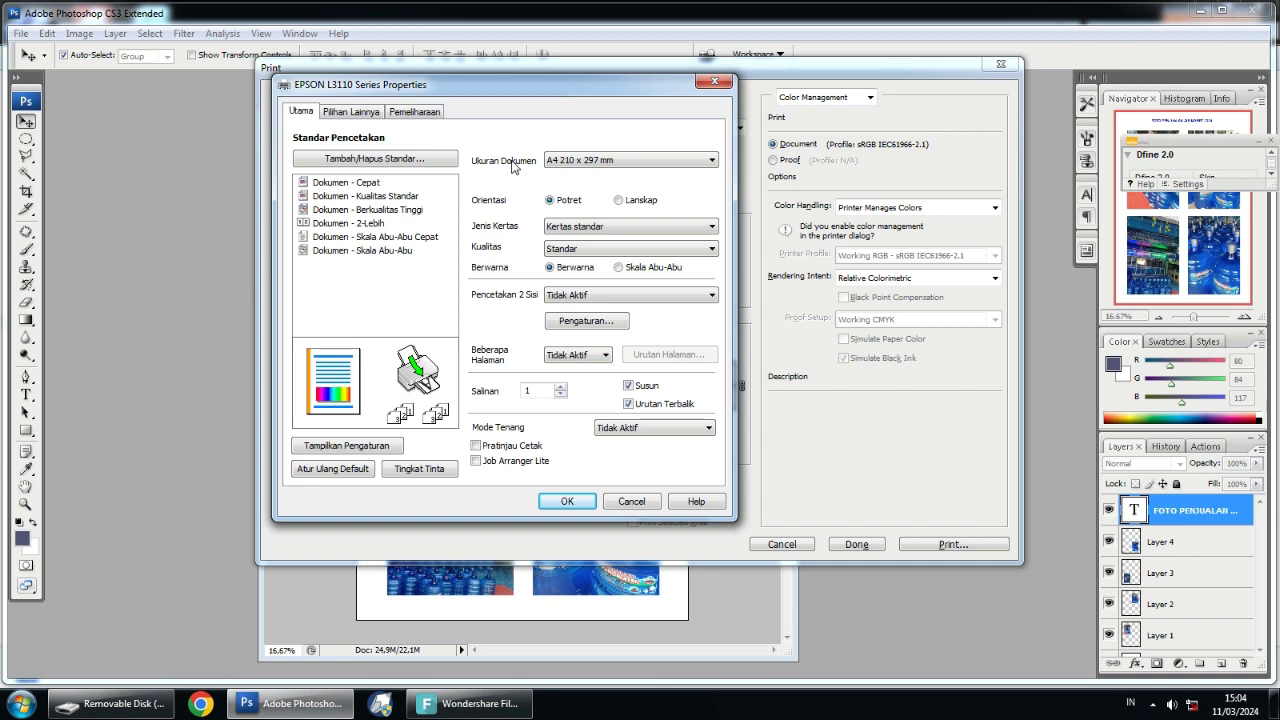
click(563, 164)
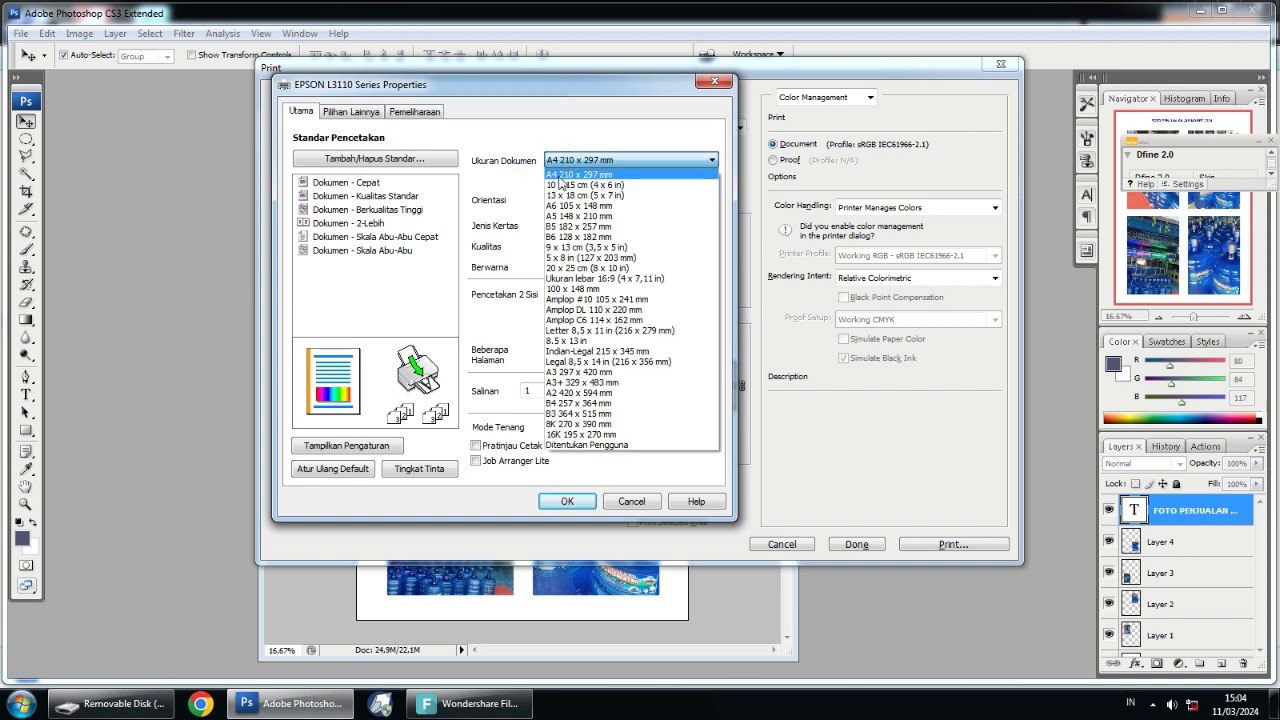
click(588, 176)
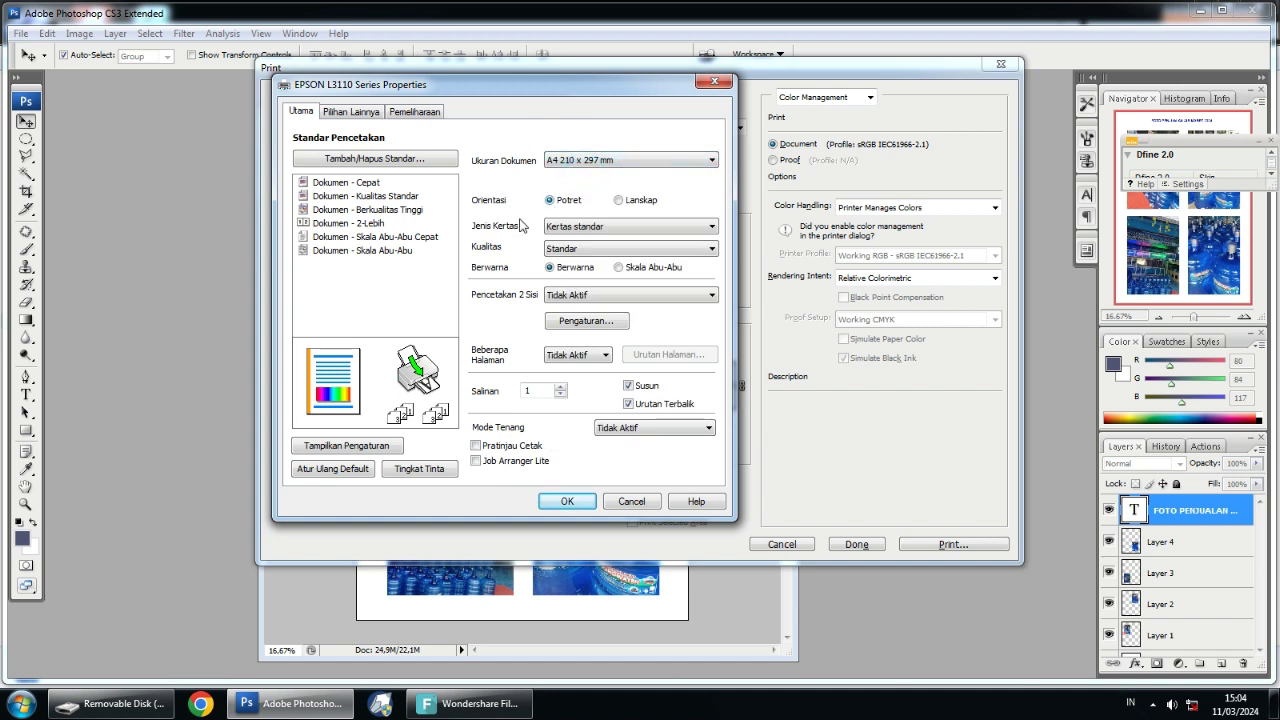
click(562, 230)
click(555, 229)
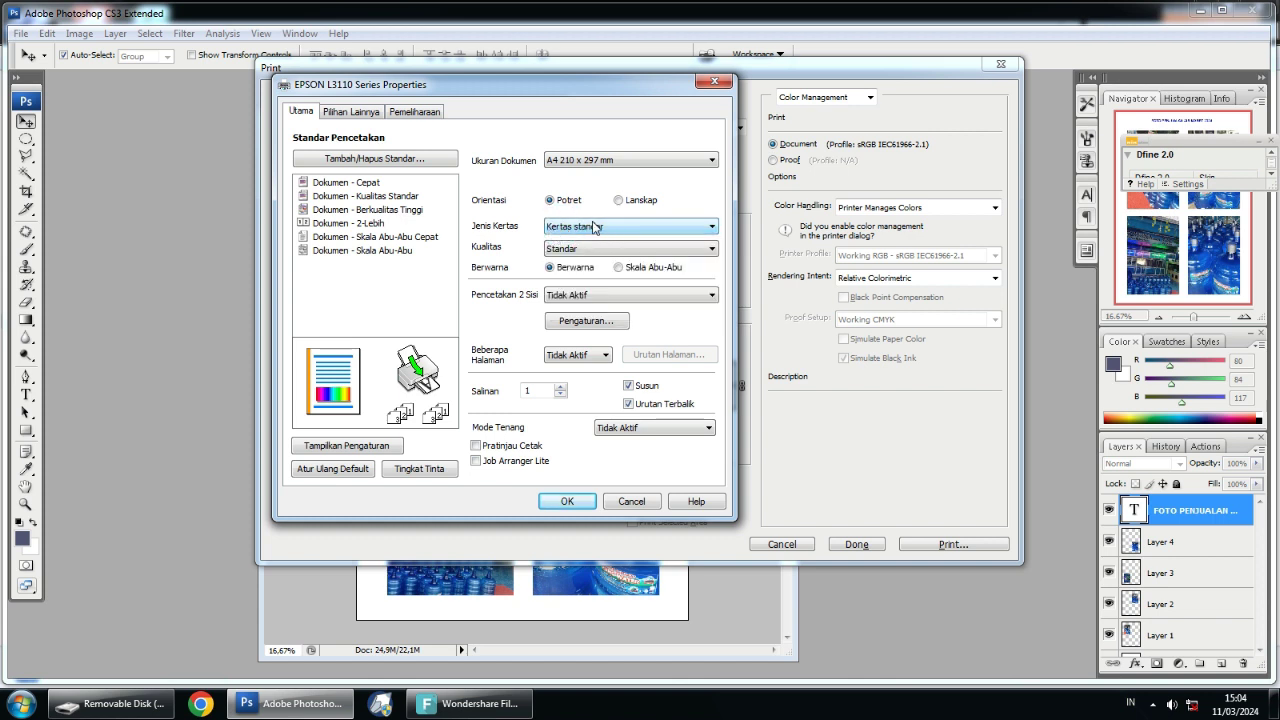
click(580, 254)
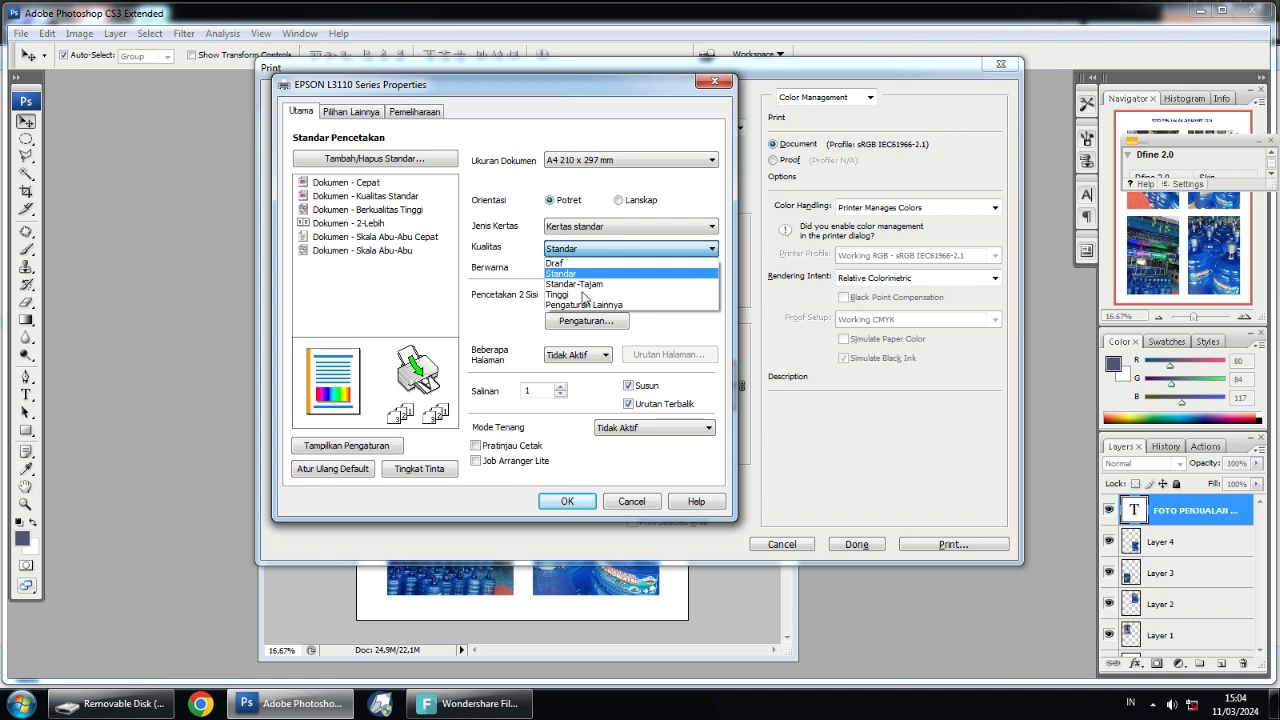
click(548, 250)
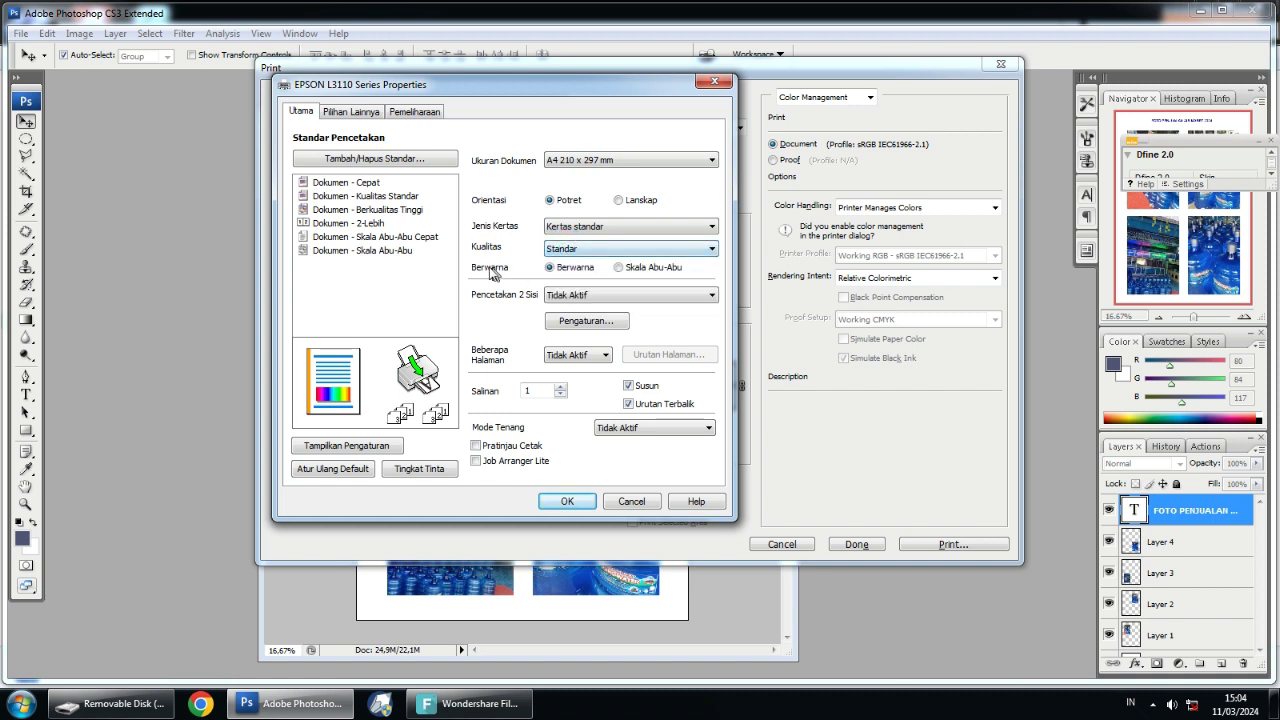
click(551, 268)
click(565, 502)
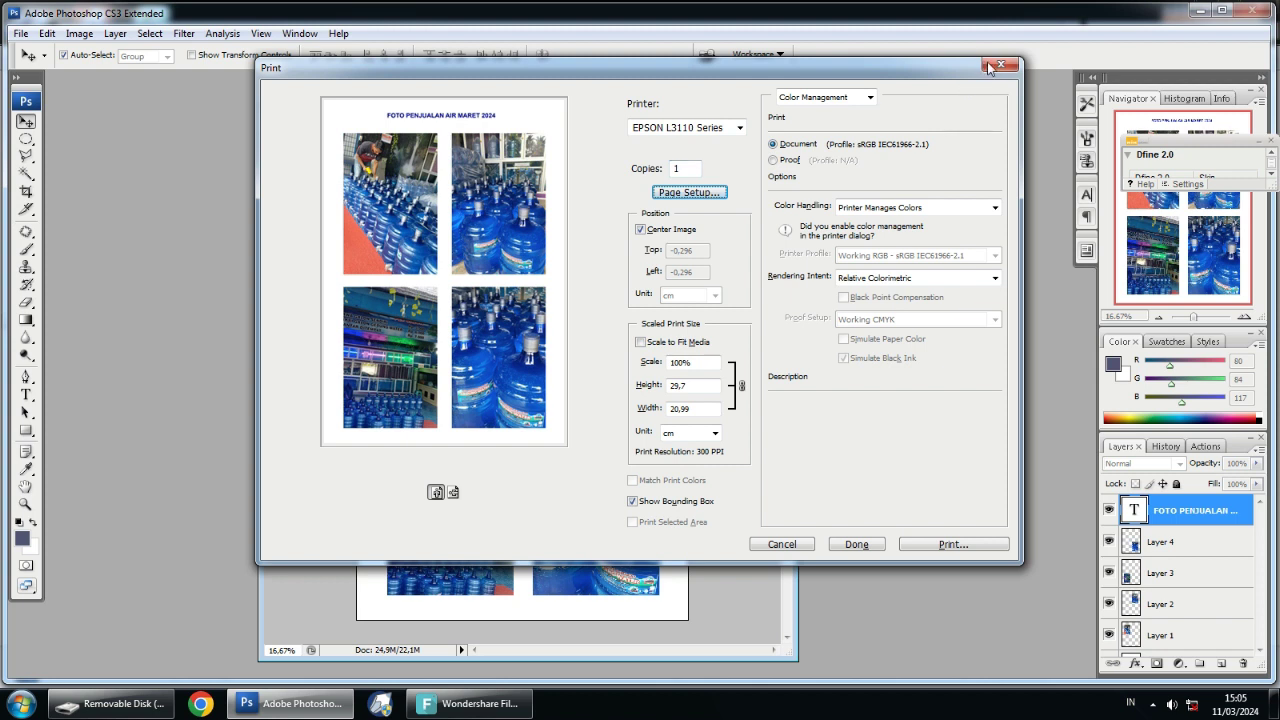
drag(949, 70, 914, 118)
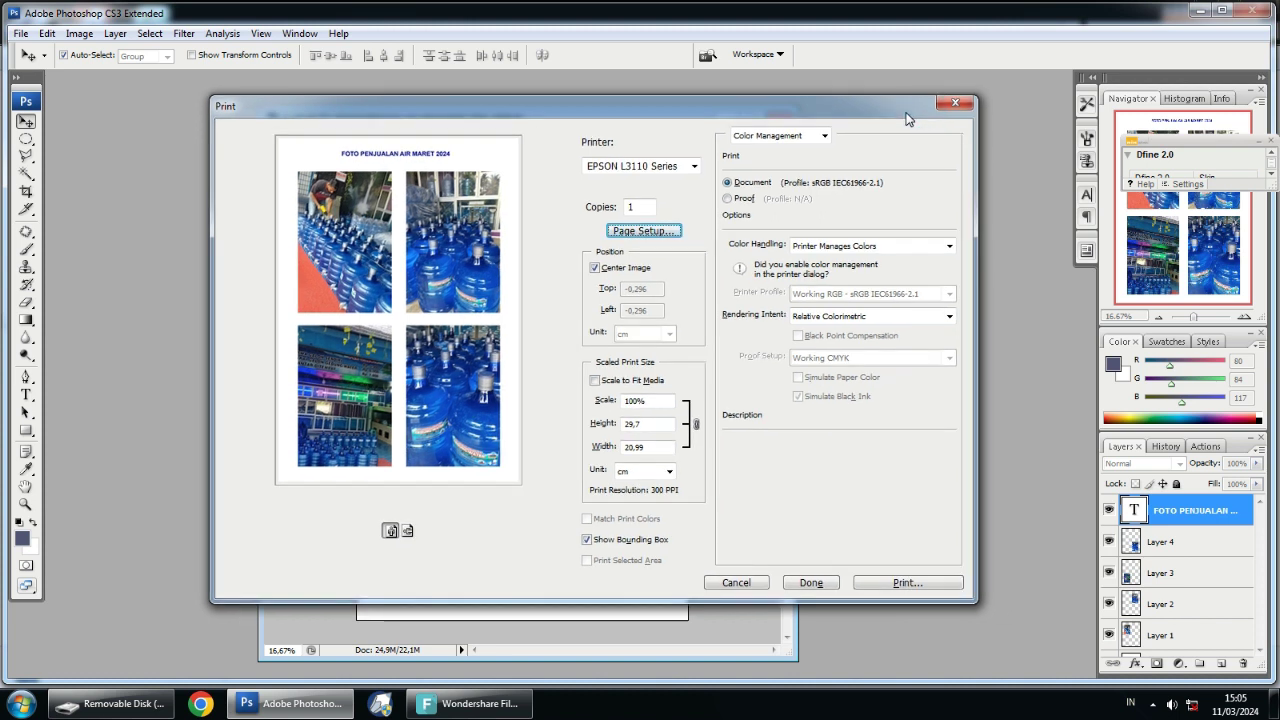